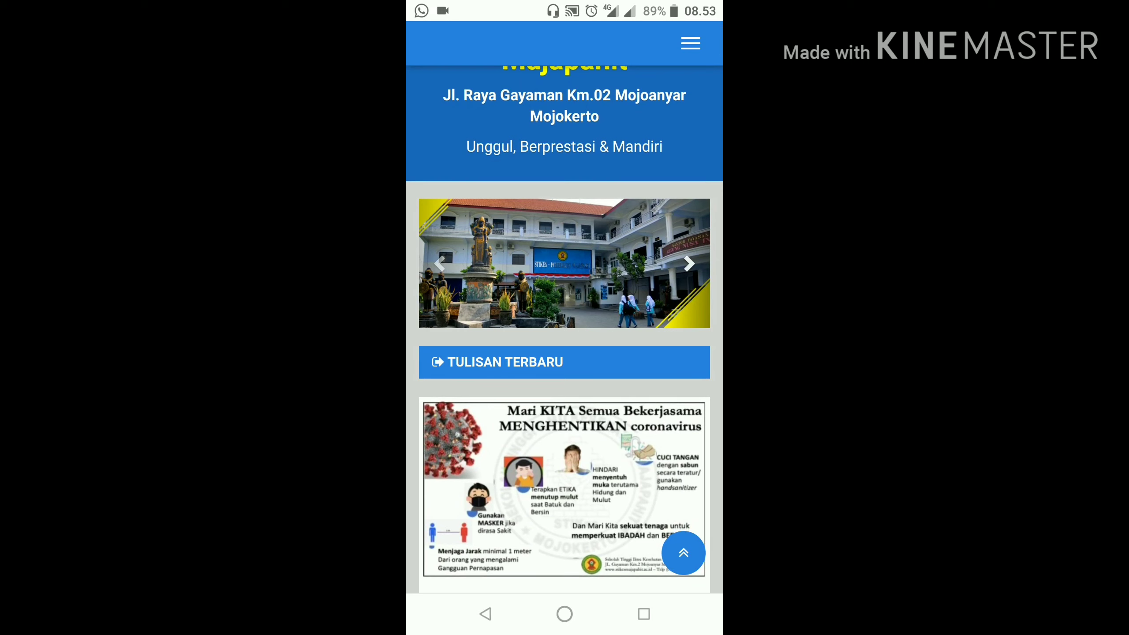
pyautogui.scroll(-2, 565, 333)
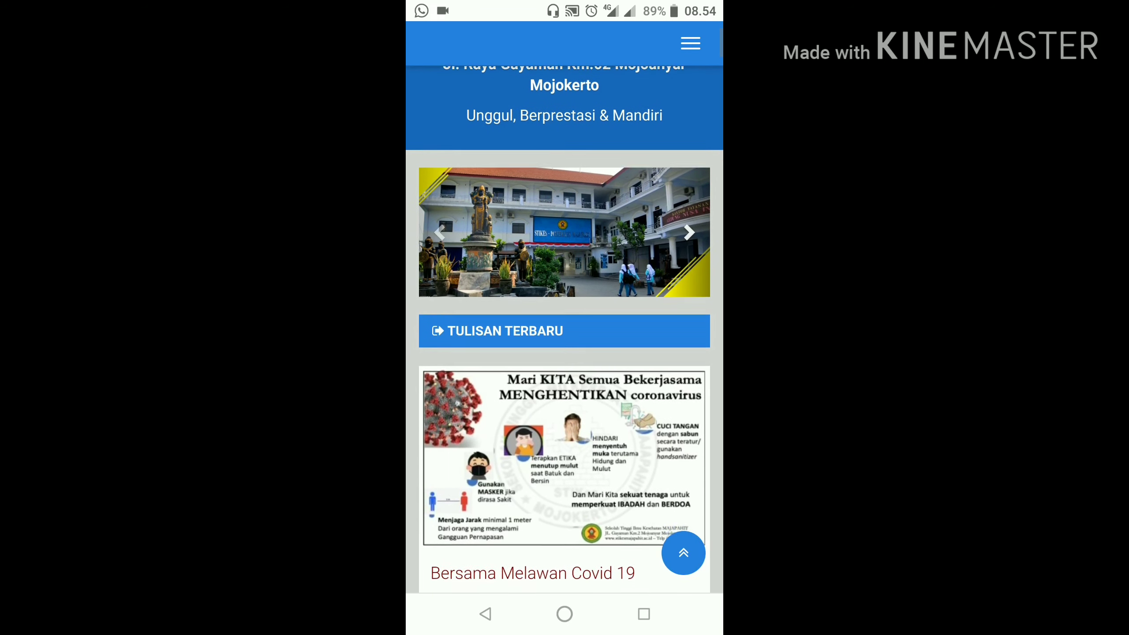
pyautogui.scroll(-2, 565, 334)
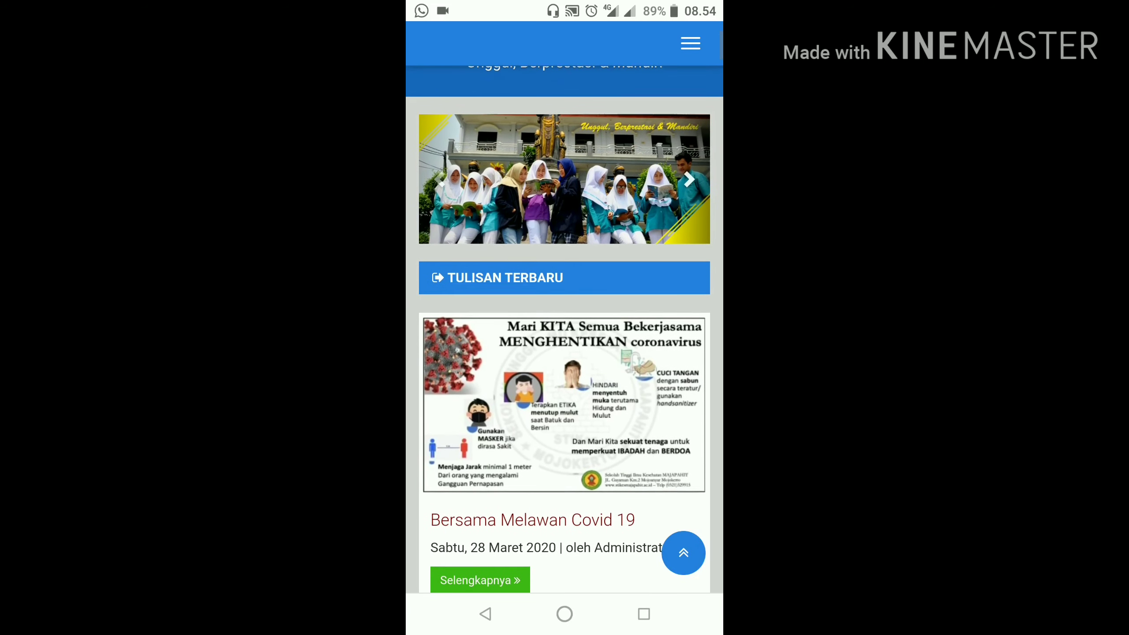
pyautogui.scroll(-1, 565, 333)
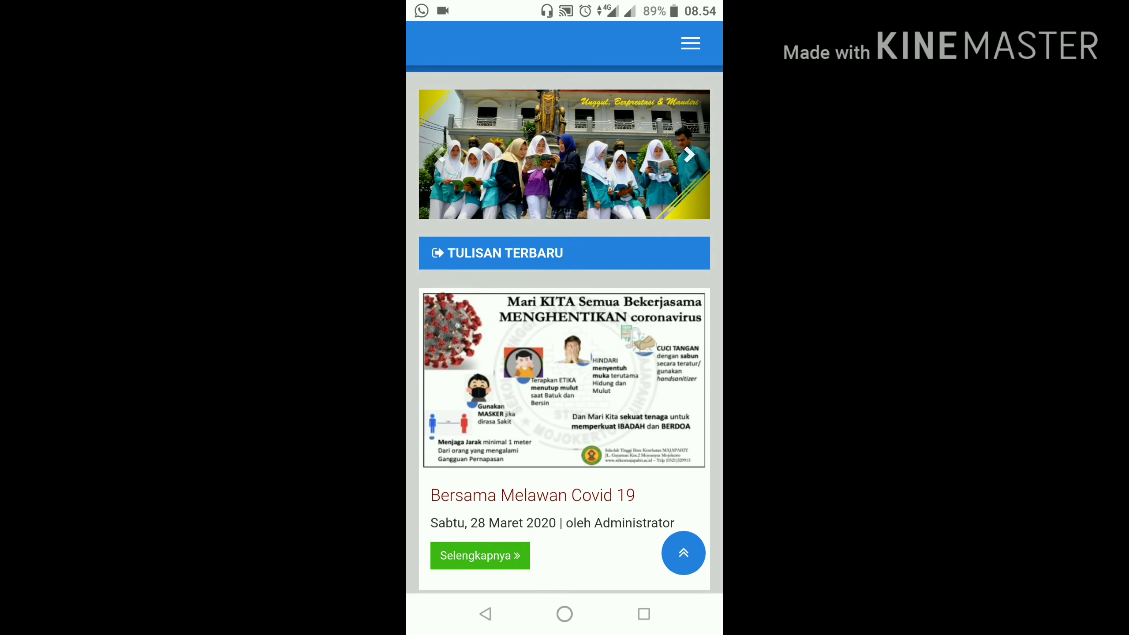
pyautogui.scroll(-3, 564, 334)
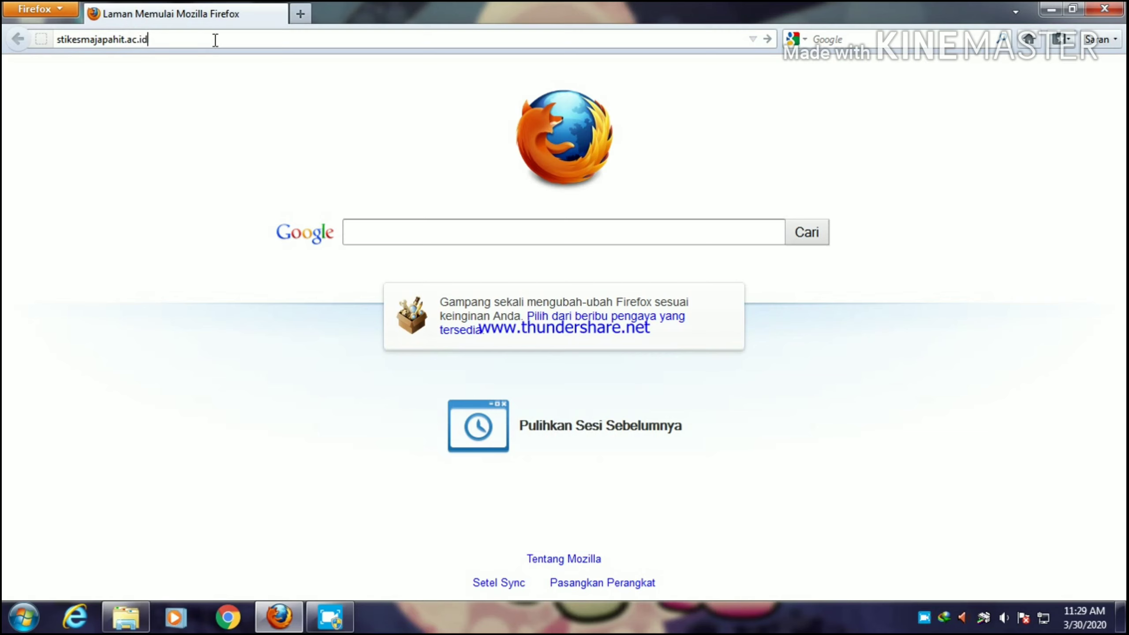
# Load stikesmajapahit.ac.id and open the Ujian Online STIKes Majapahit site from its home page.
pyautogui.press('Return')
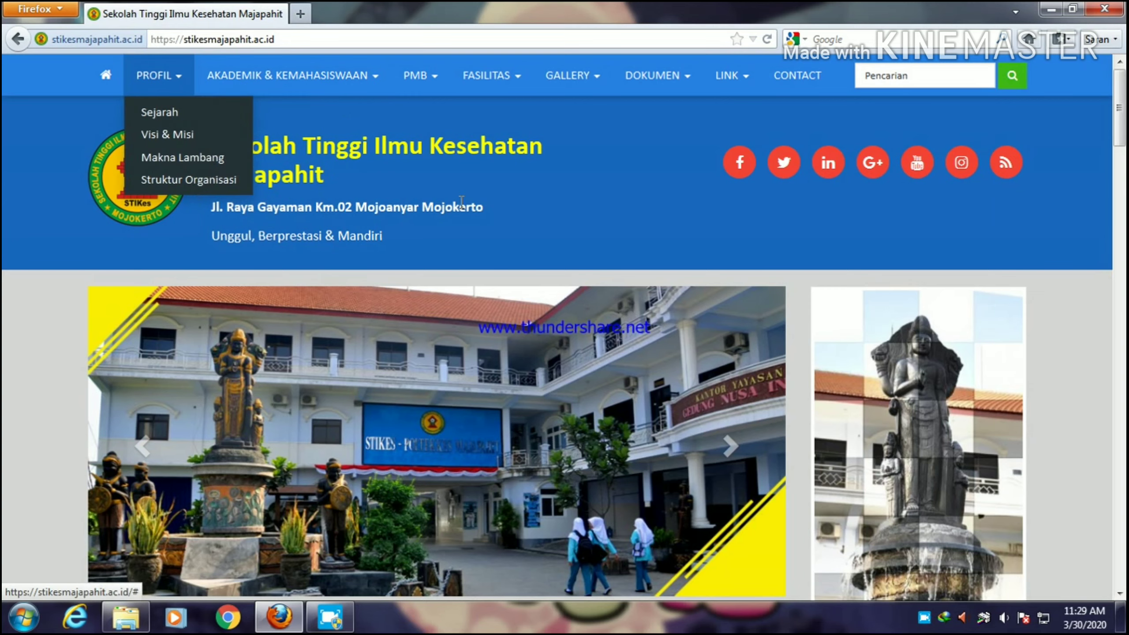
pyautogui.scroll(-15, 879, 207)
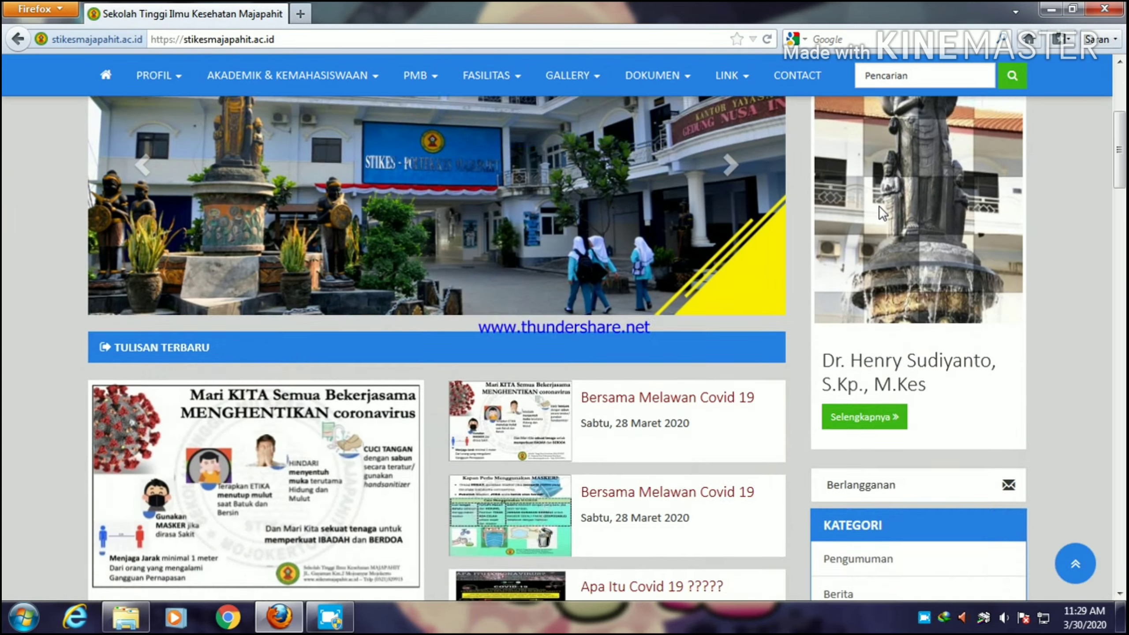
pyautogui.scroll(-5, 902, 299)
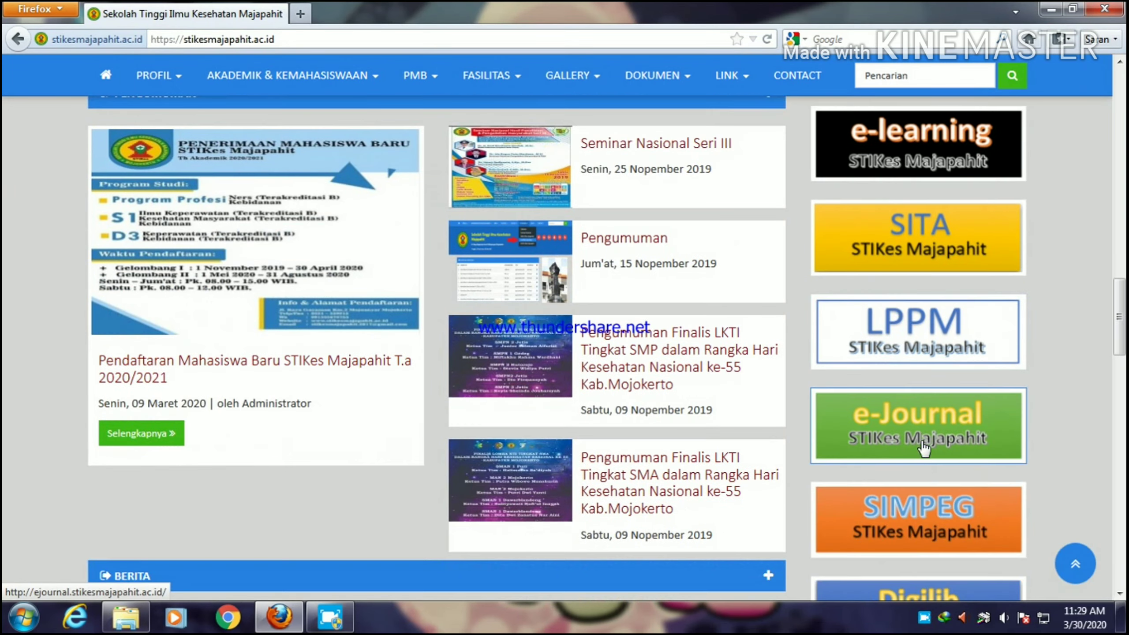
pyautogui.scroll(-5, 924, 529)
pyautogui.scroll(-2, 926, 541)
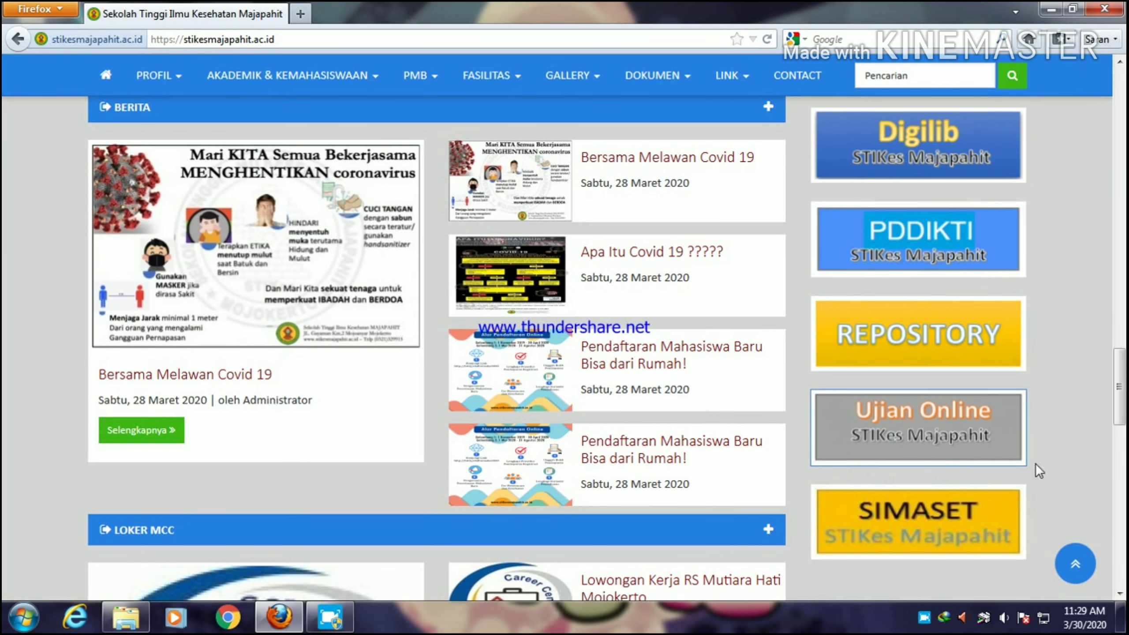
pyautogui.click(935, 435)
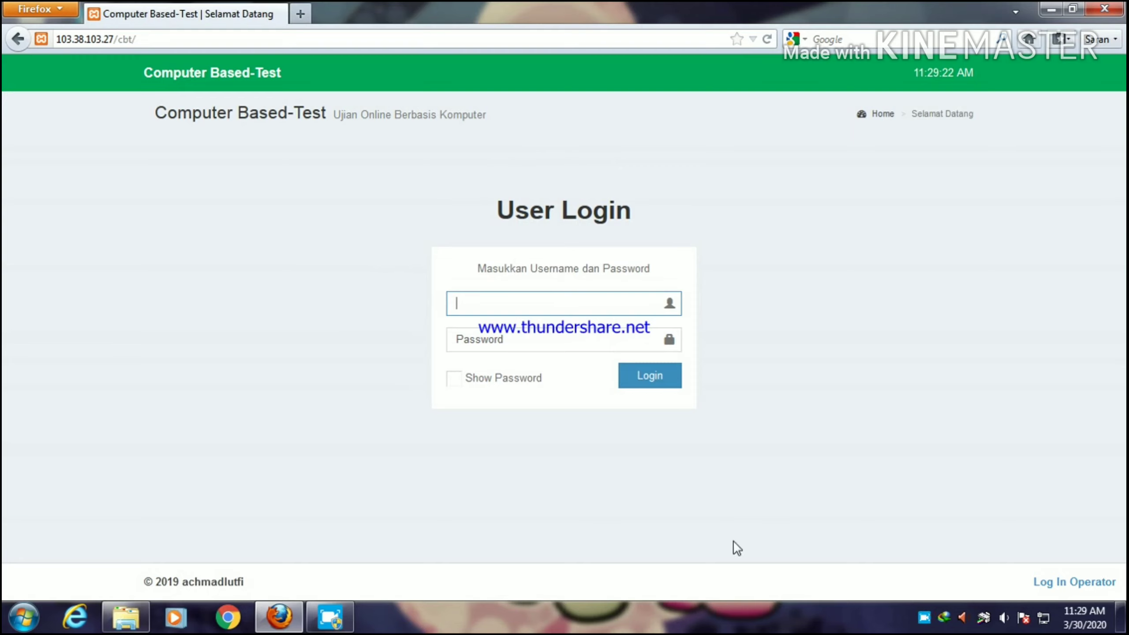
# Go to the operator login of the Computer Based-Test site and log in with the prefilled credentials.
pyautogui.click(1107, 585)
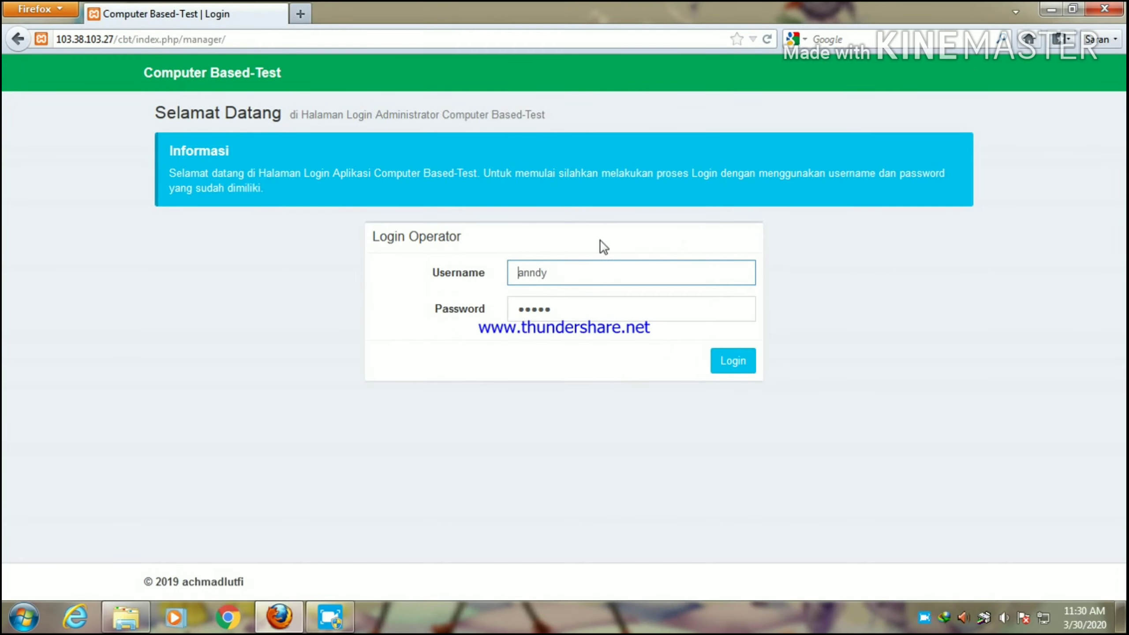
pyautogui.click(720, 368)
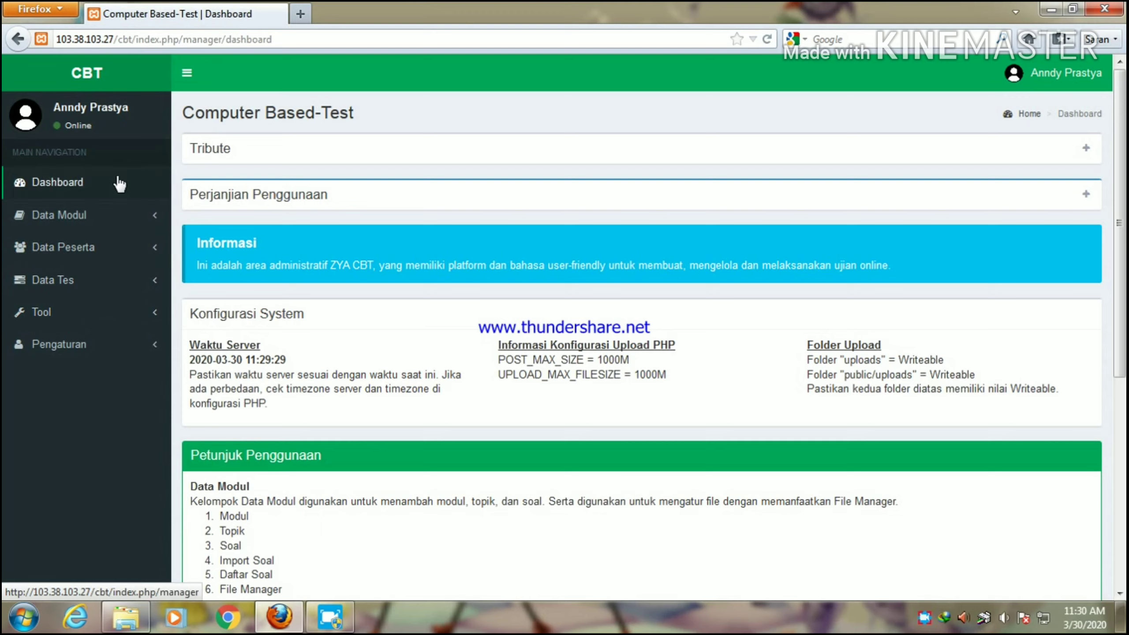
pyautogui.click(63, 216)
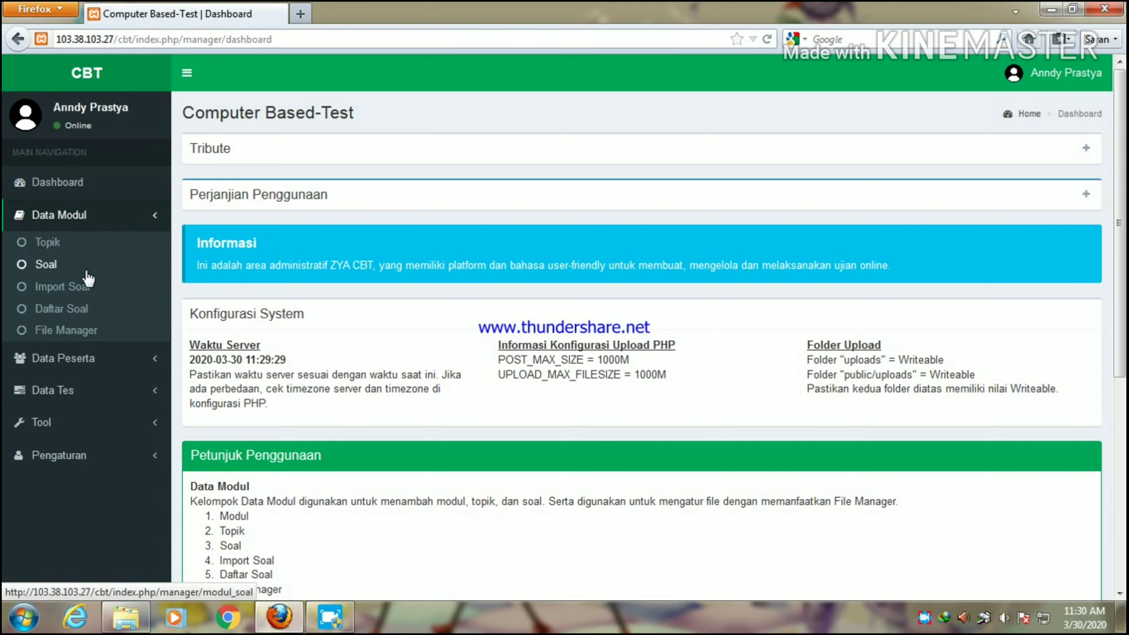
pyautogui.click(82, 359)
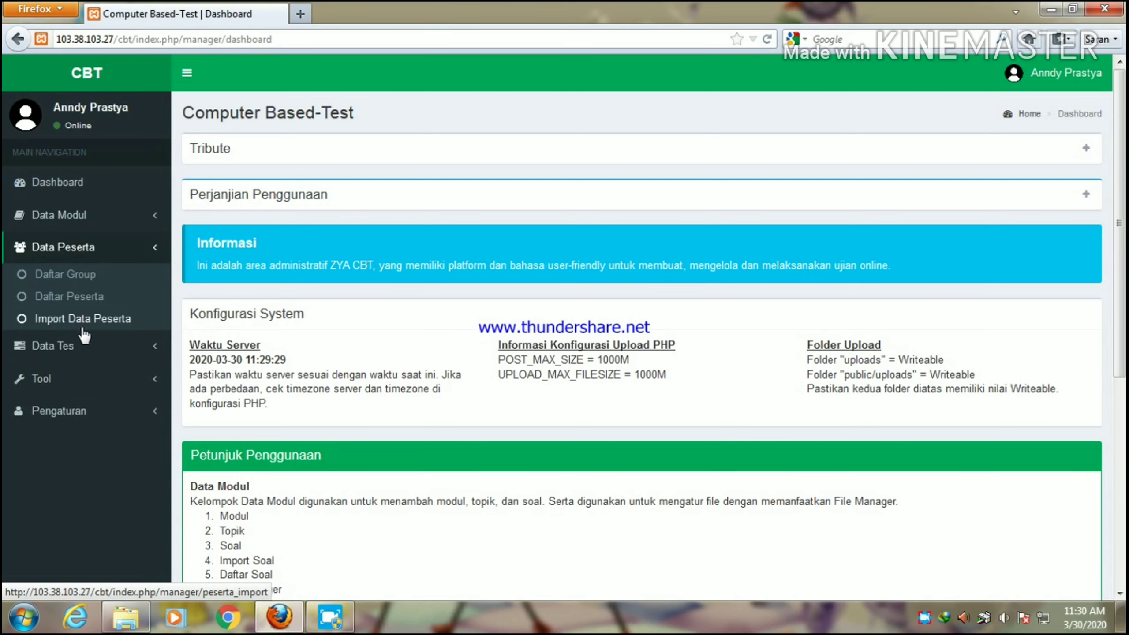
pyautogui.click(82, 353)
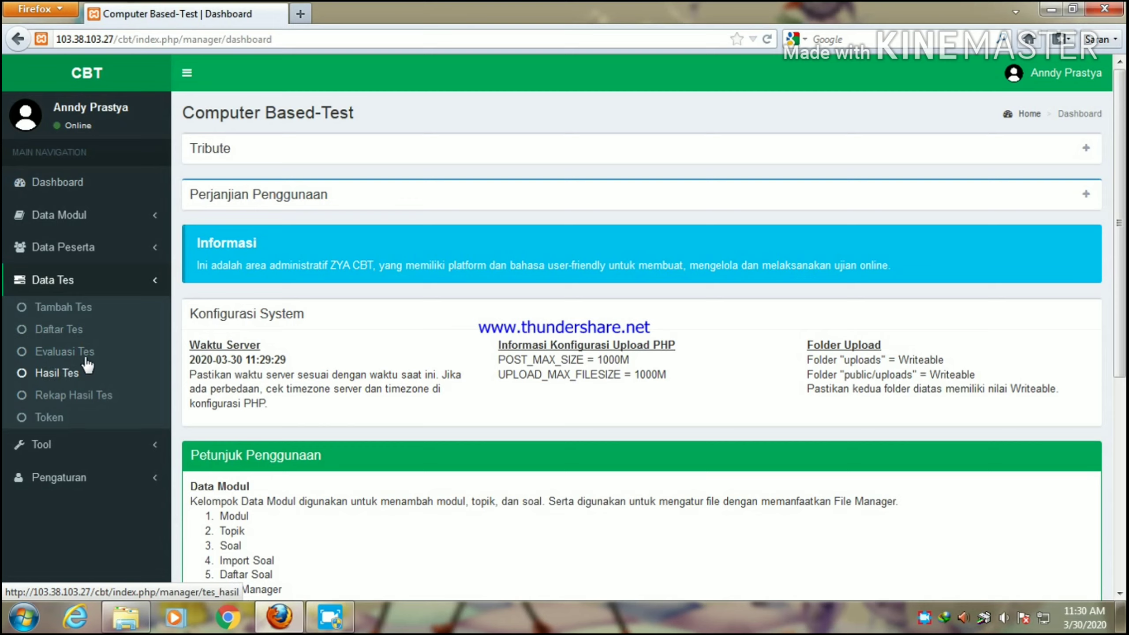
# Open the Topik page of Data Modul and look through the existing topics of the Default module.
pyautogui.click(126, 227)
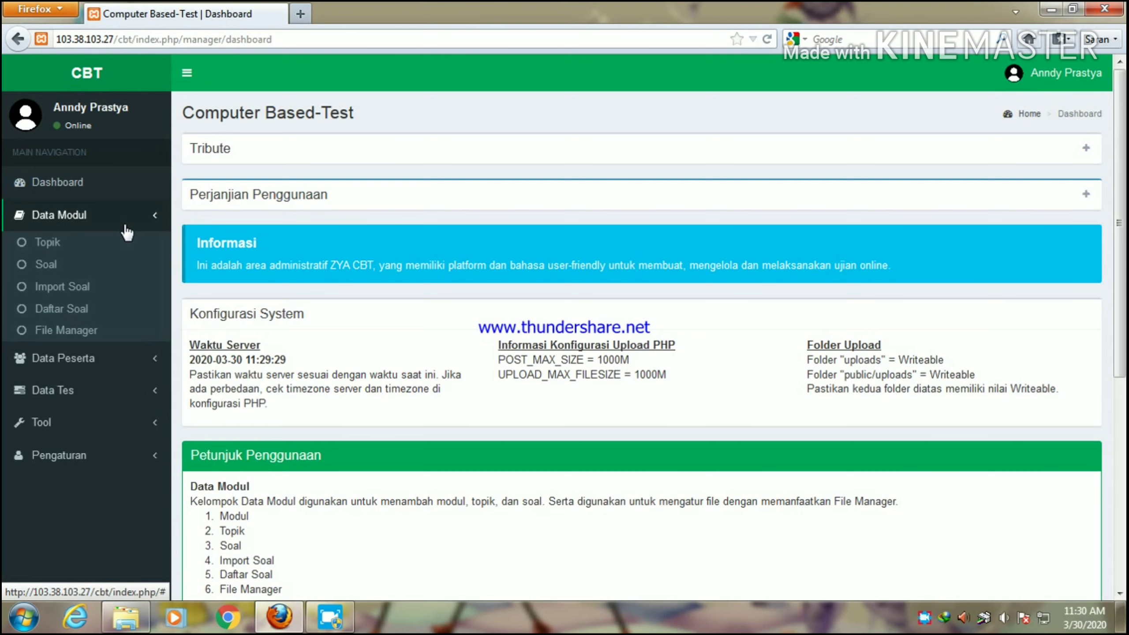
pyautogui.click(38, 244)
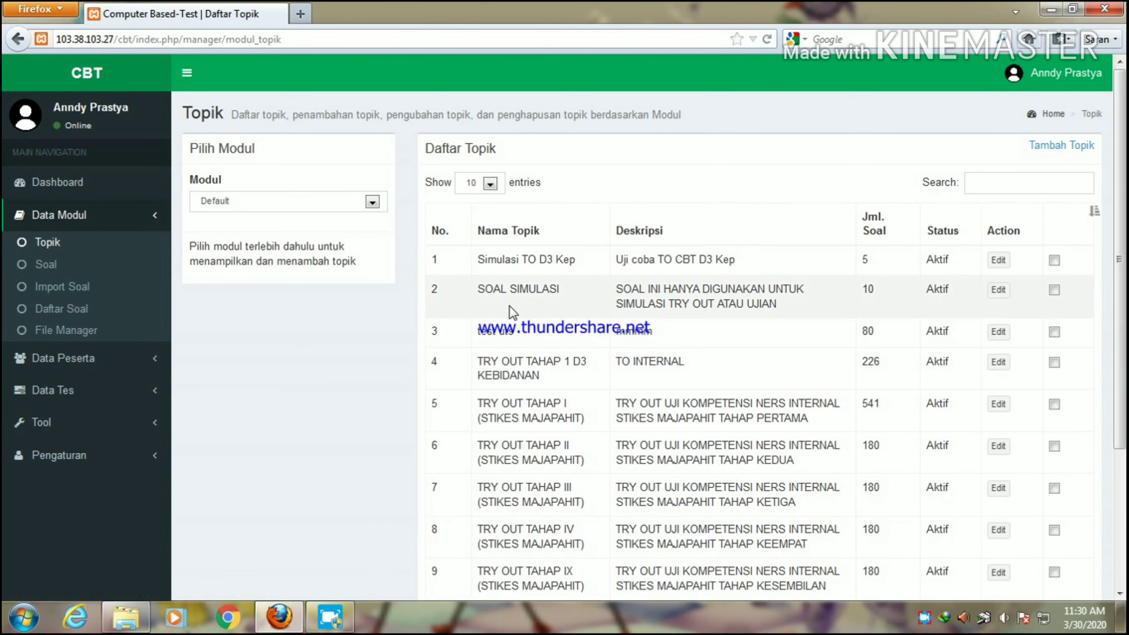
pyautogui.scroll(-4, 636, 550)
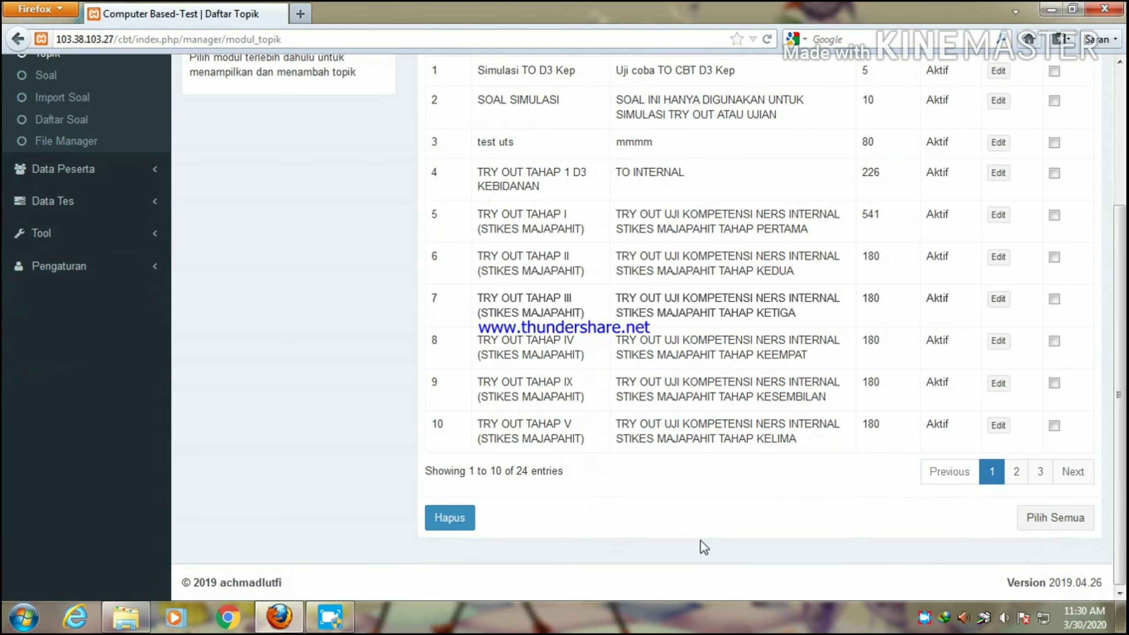
pyautogui.scroll(4, 766, 530)
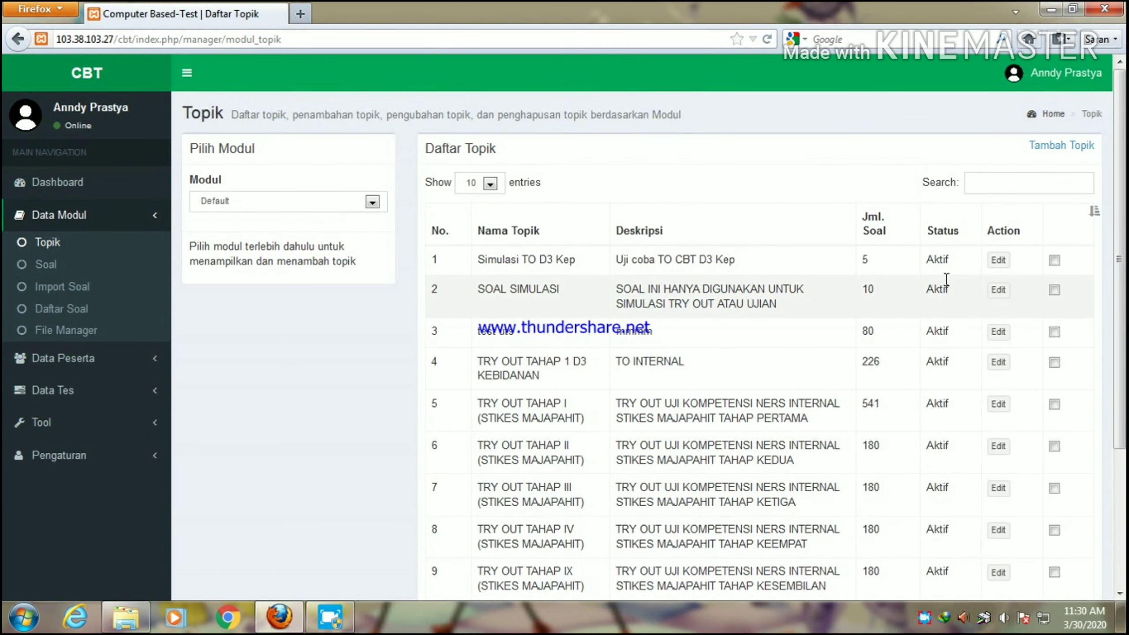
# Add a topic named "UTS KMB 2 S1 Kep 2020" with the description "Ujian tengah semester KMB 2".
pyautogui.click(1062, 153)
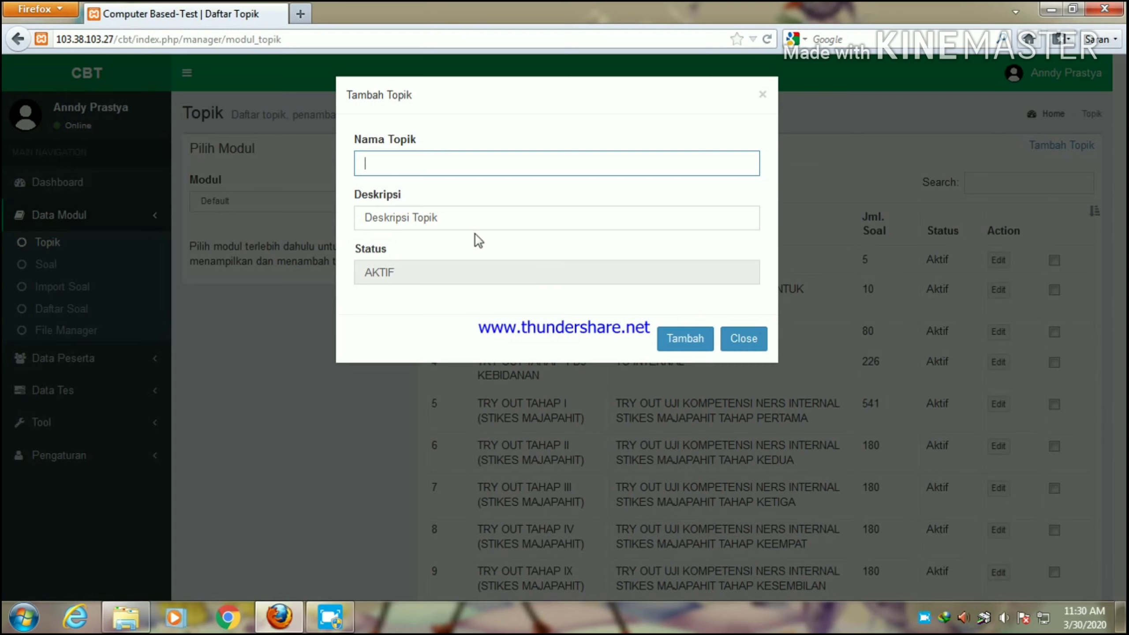
pyautogui.write('UTS')
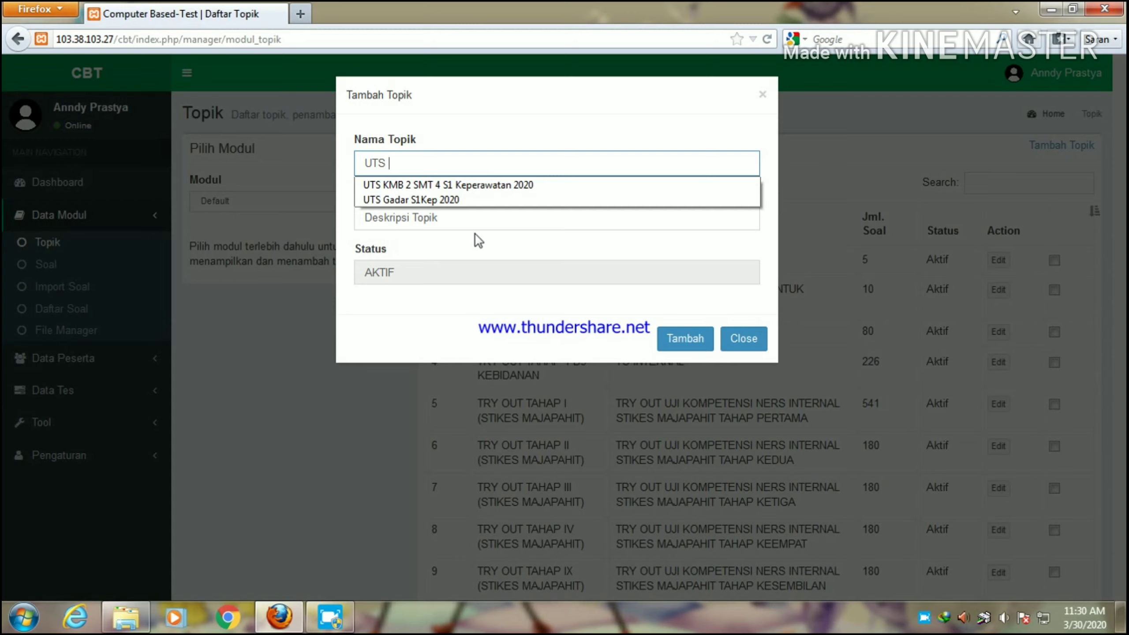
pyautogui.write('KMB 2')
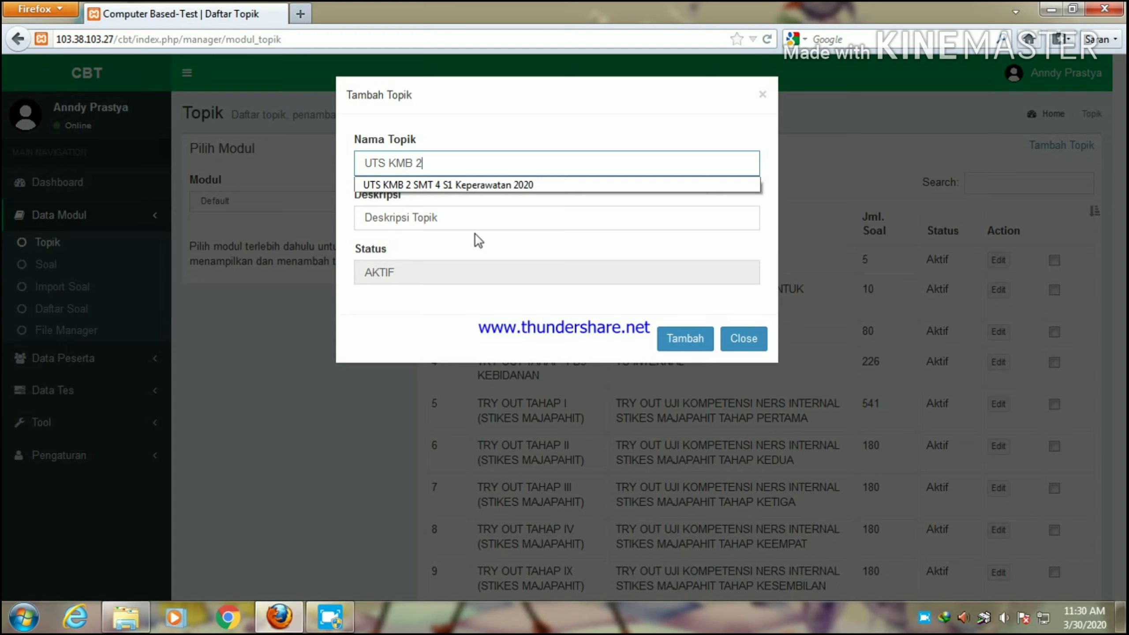
pyautogui.write(' S1 Kep 2020')
pyautogui.click(497, 252)
pyautogui.click(424, 221)
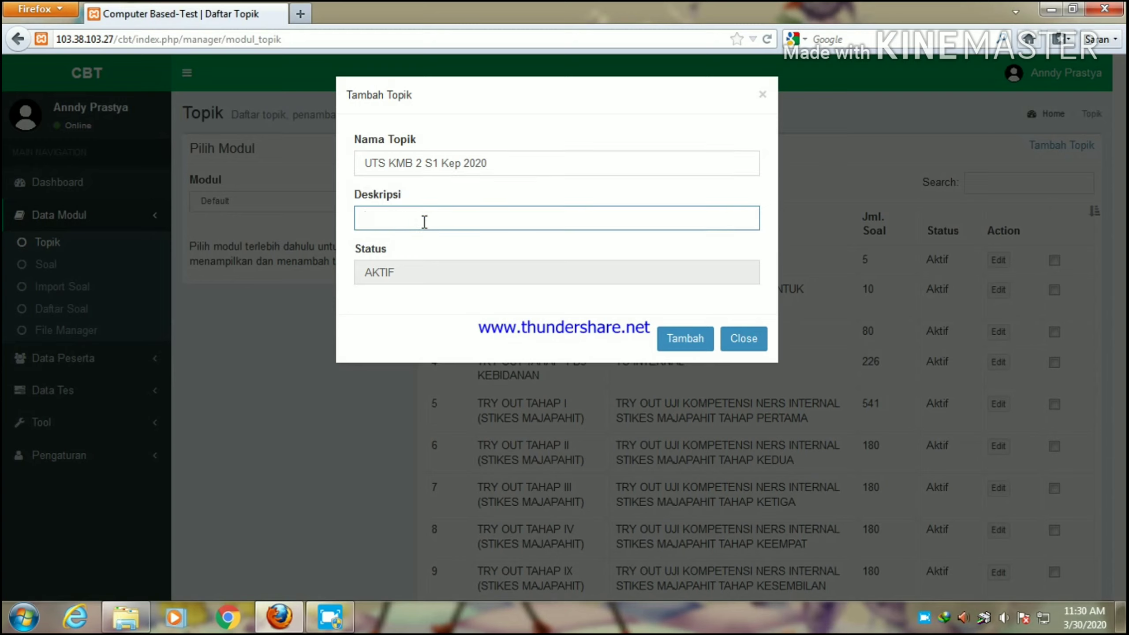
pyautogui.write('Ujian tengah semester KMB 2')
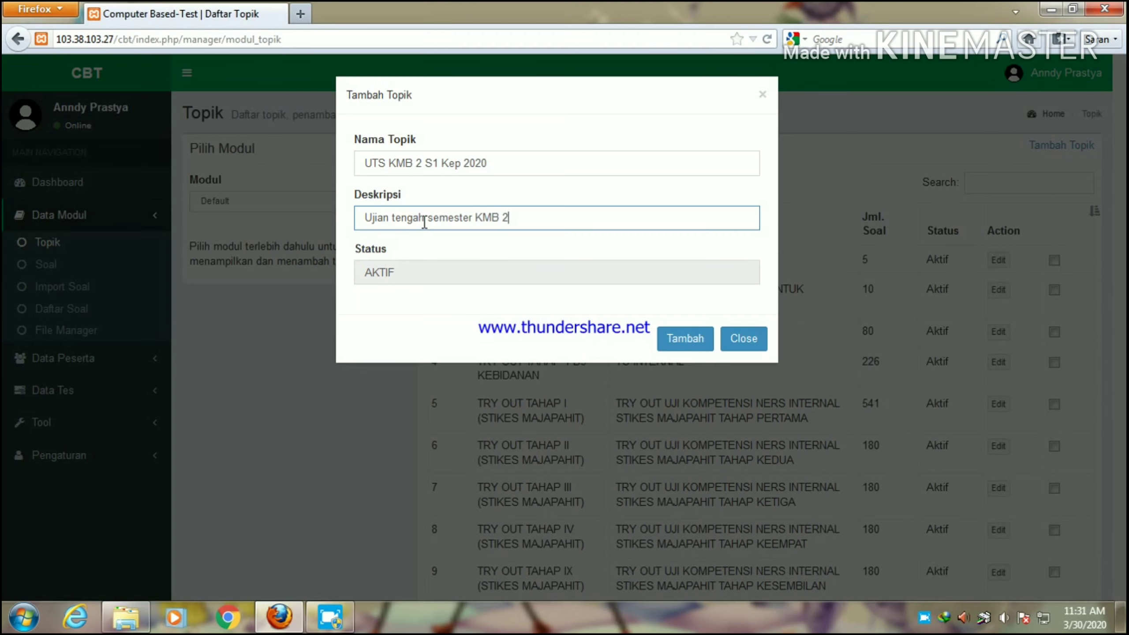
pyautogui.click(679, 346)
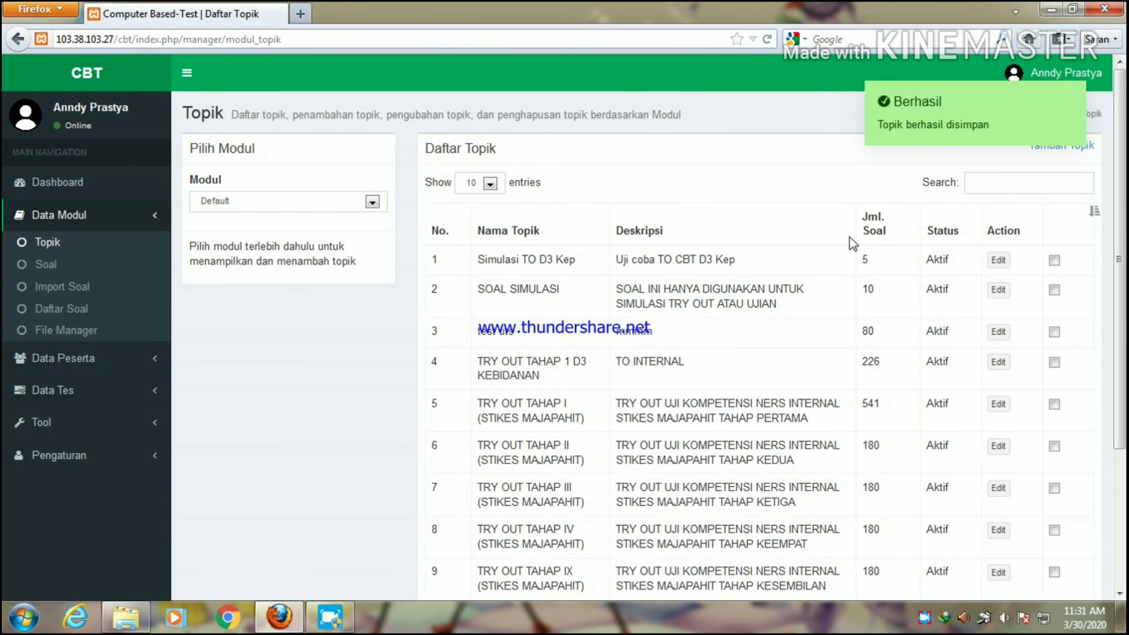
# Check the entry for UTS KMB 2 S1 Kep 2020 on page 3 of the topic list.
pyautogui.moveTo(956, 133)
pyautogui.scroll(-5, 956, 133)
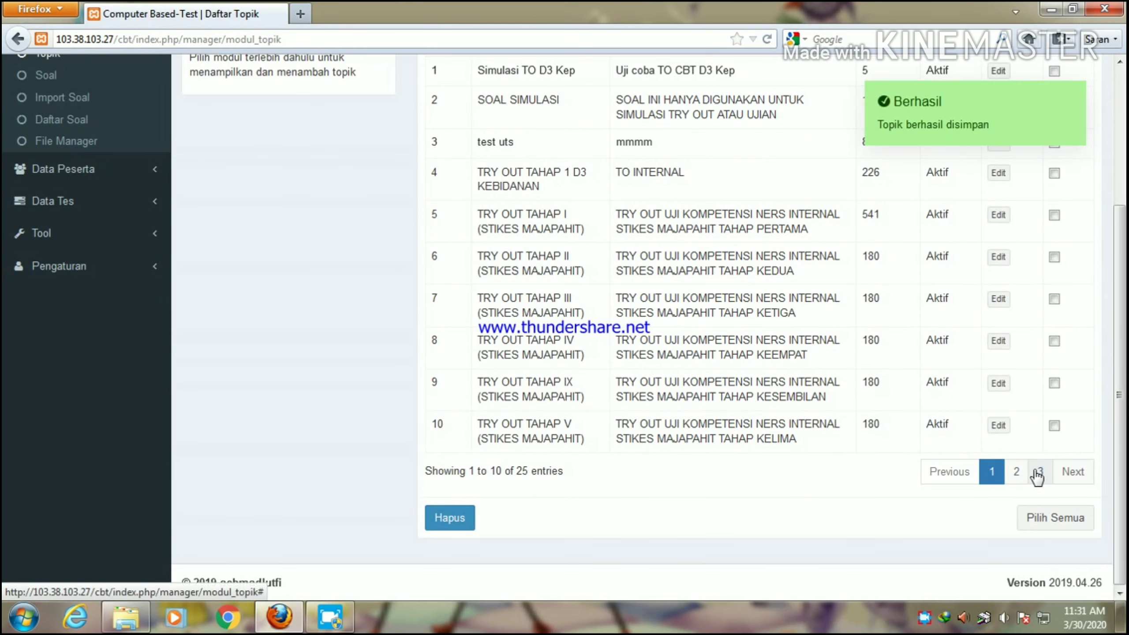
pyautogui.click(1038, 472)
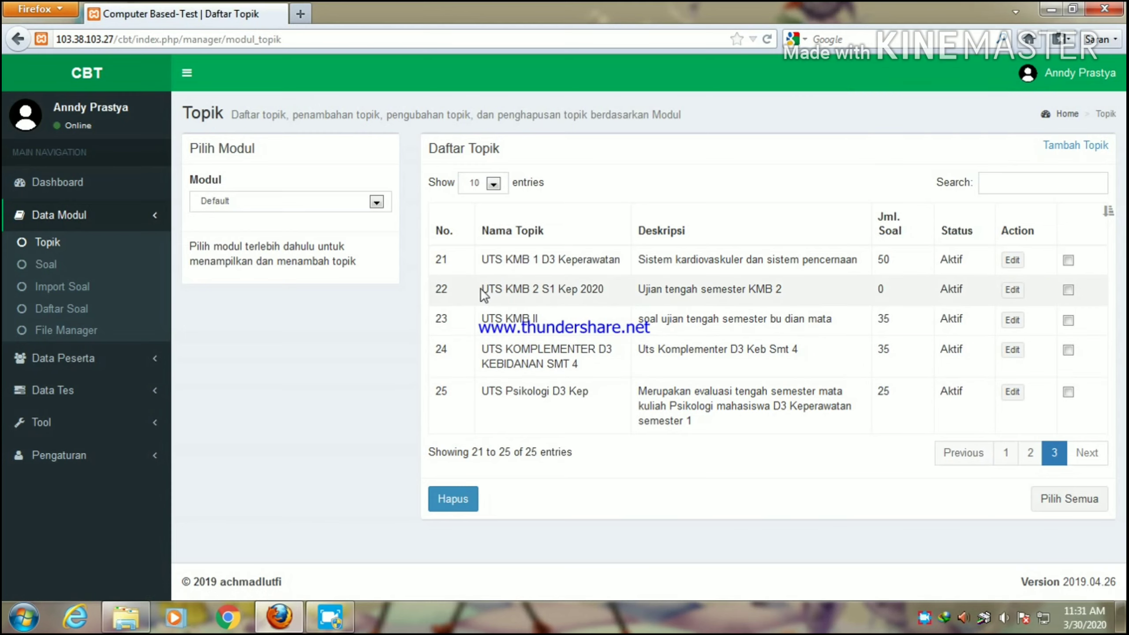
pyautogui.moveTo(486, 288); pyautogui.dragTo(796, 292)
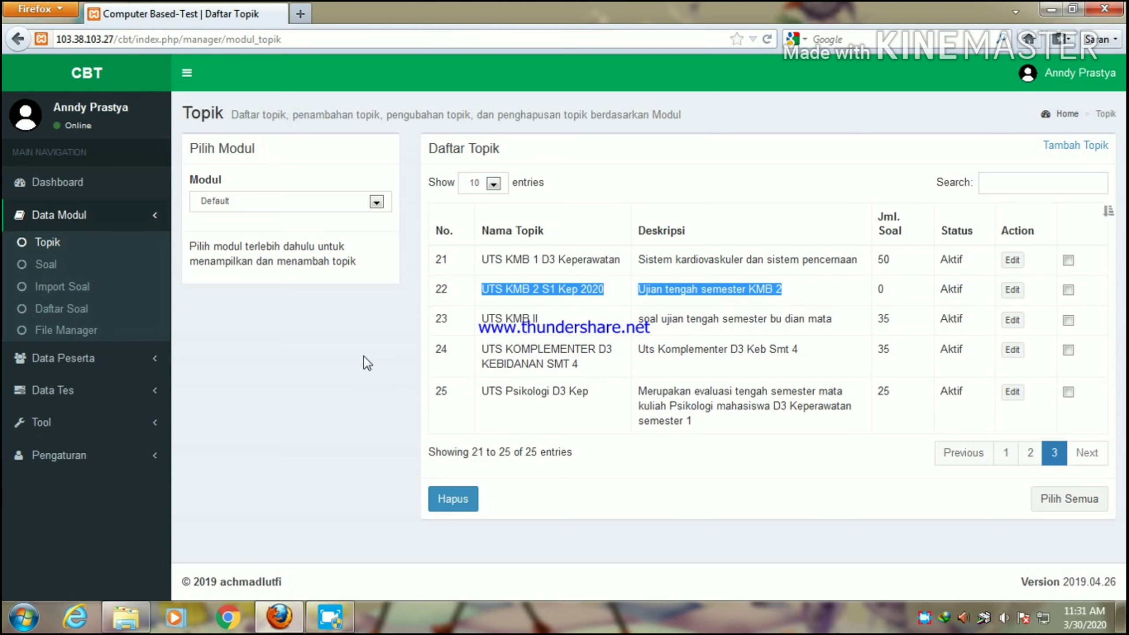
# Open the question import page and choose the topic "Default - UTS KMB 2 S1 Kep 2020".
pyautogui.click(81, 292)
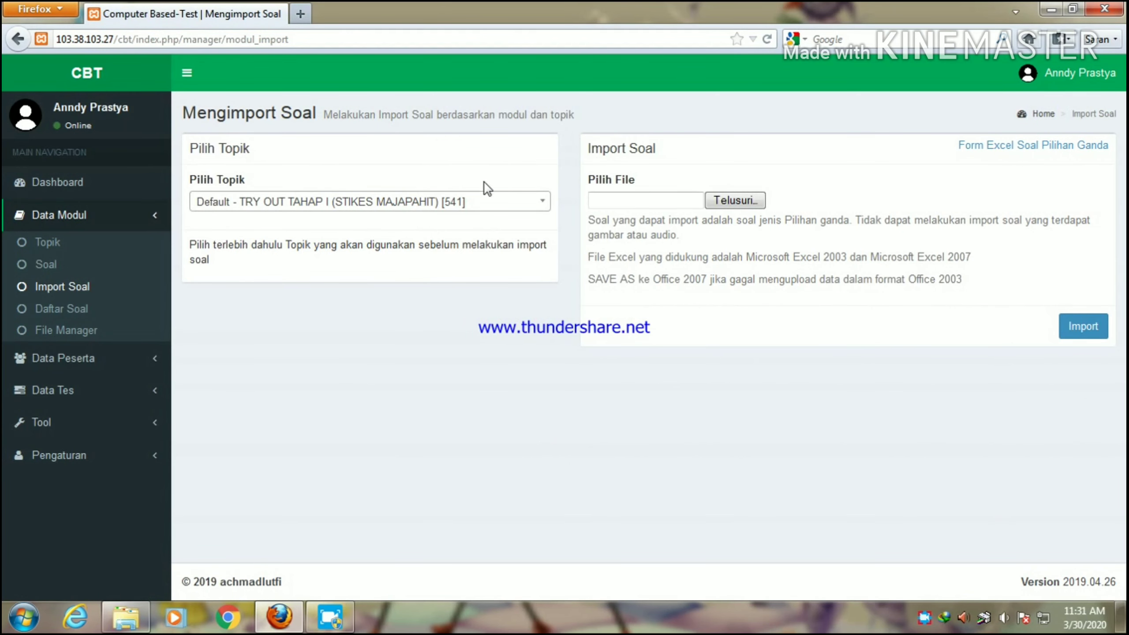
pyautogui.click(486, 202)
pyautogui.scroll(-9, 424, 350)
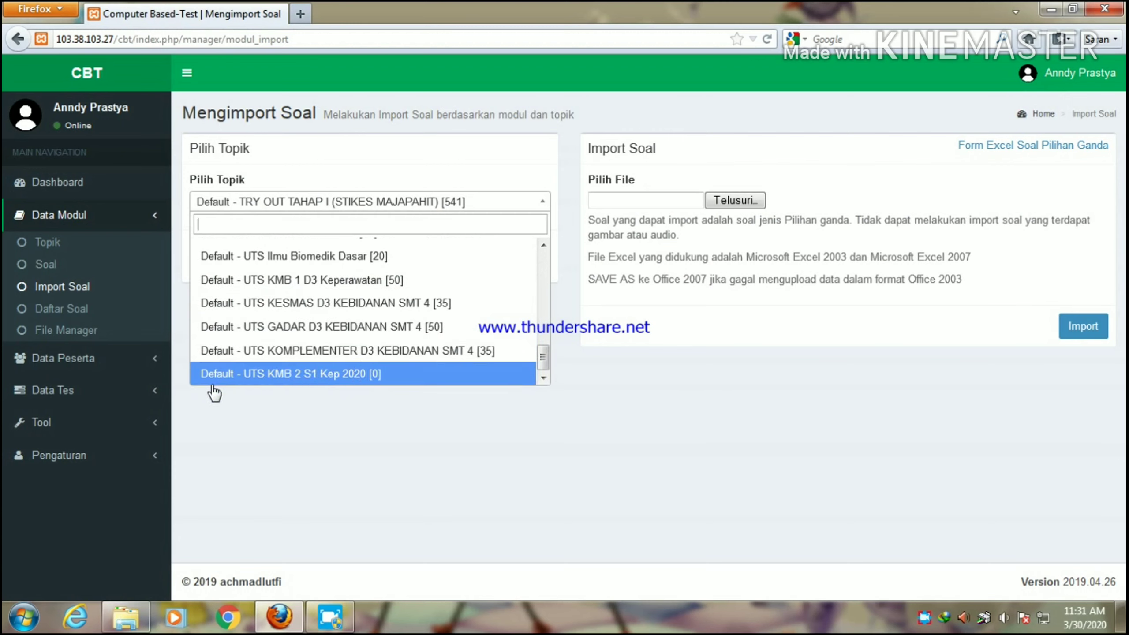
pyautogui.click(349, 376)
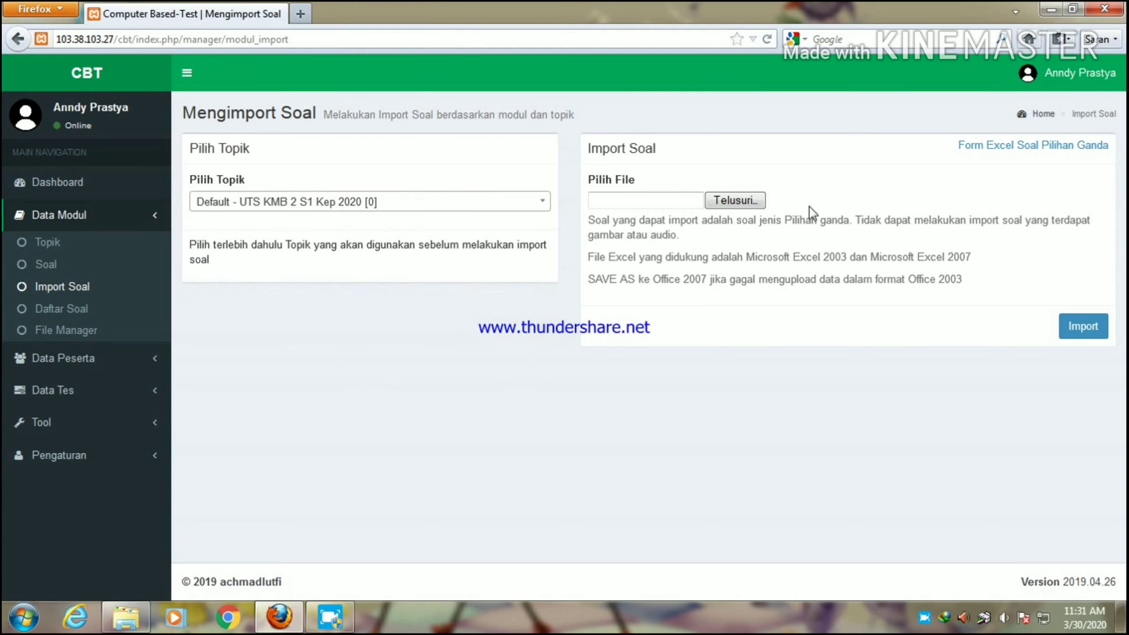
# Download the multiple-choice question form form-soal-ganda.xls and open it in a maximized Excel window.
pyautogui.click(998, 145)
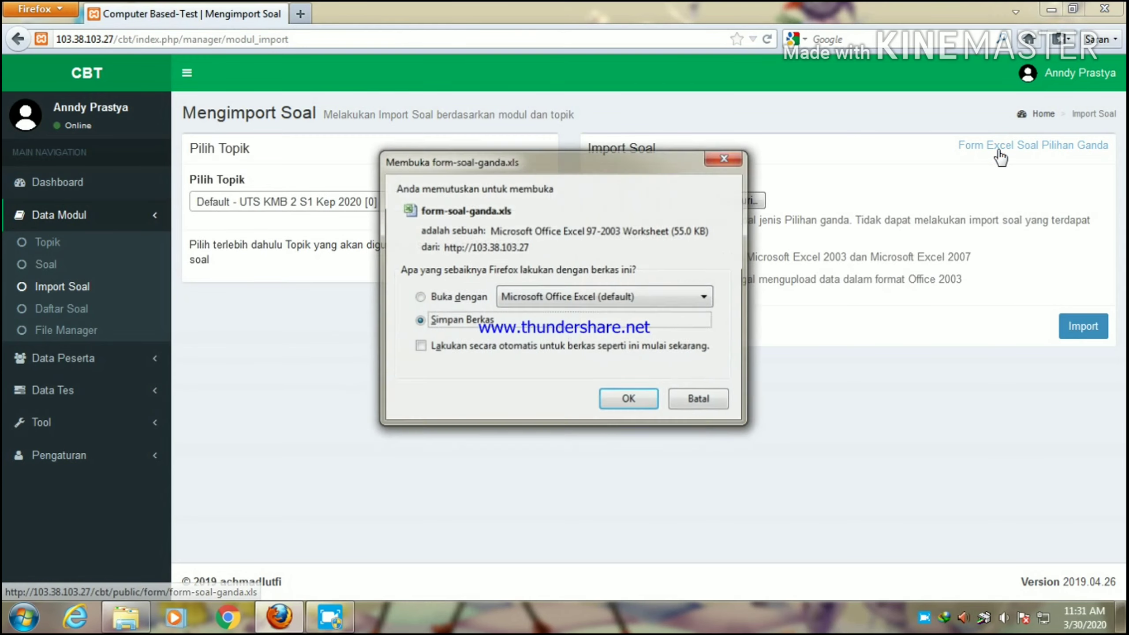
pyautogui.click(610, 396)
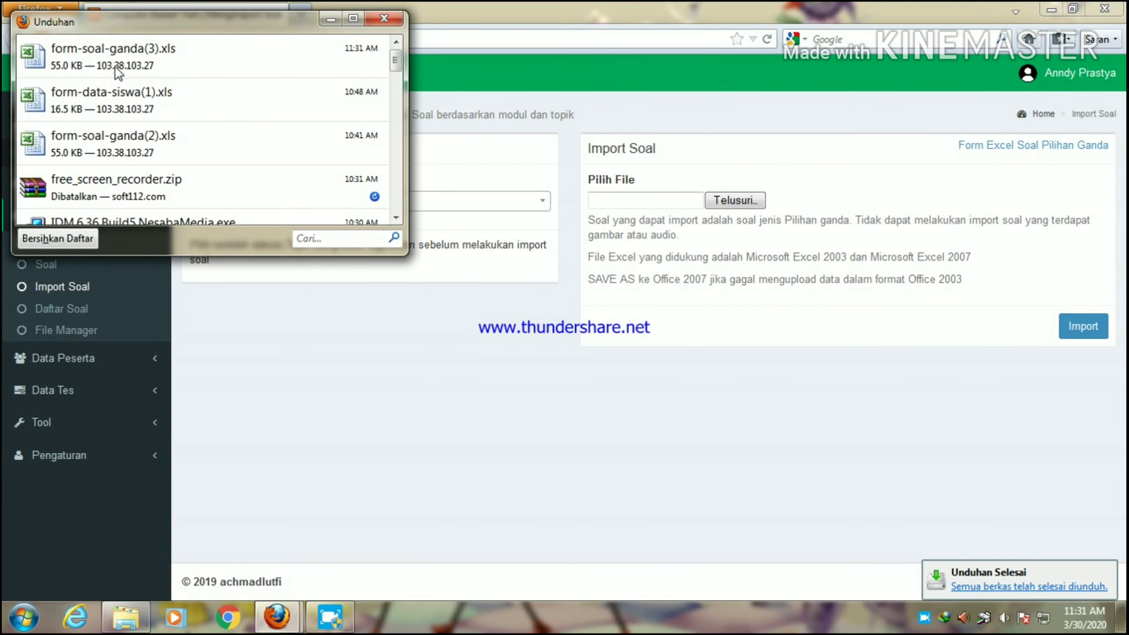
pyautogui.doubleClick(118, 73)
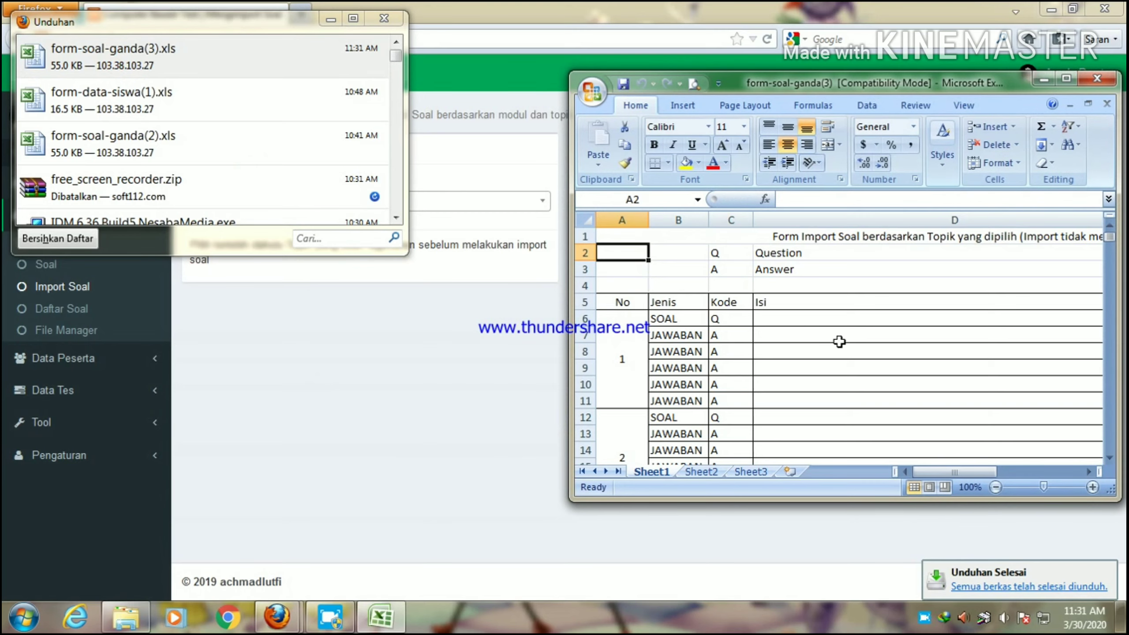
pyautogui.click(1066, 78)
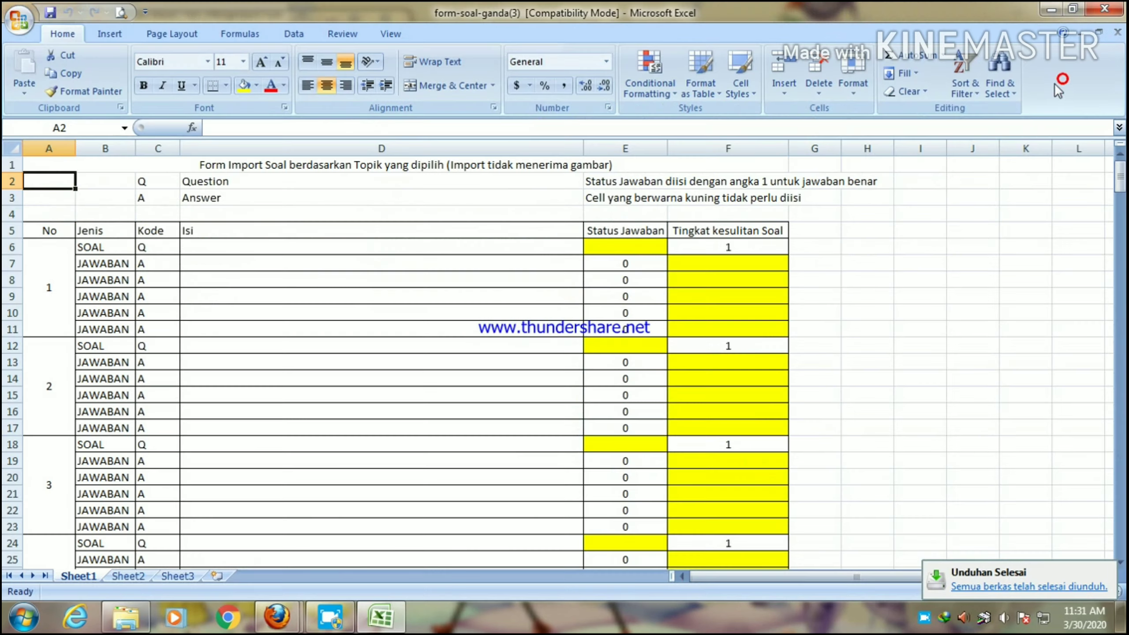
# Open the Word document SOAL UKOM TAHAP V from the KUMPULAN SOAL TRY OUT UKOM folder on Local Disk (D:).
pyautogui.click(120, 621)
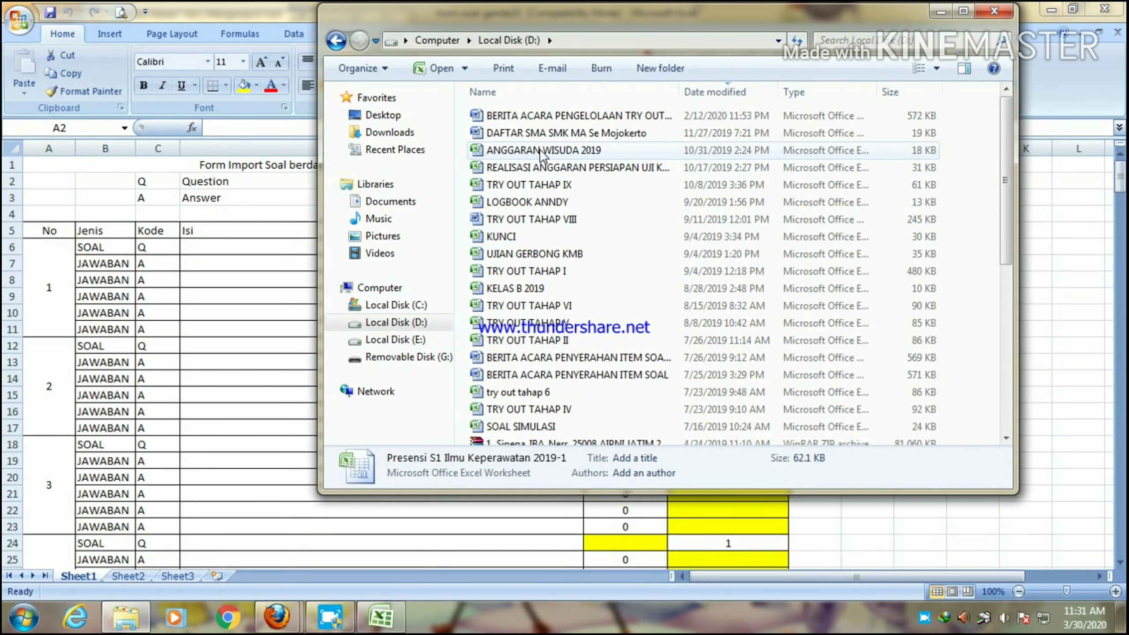
pyautogui.scroll(-7, 542, 155)
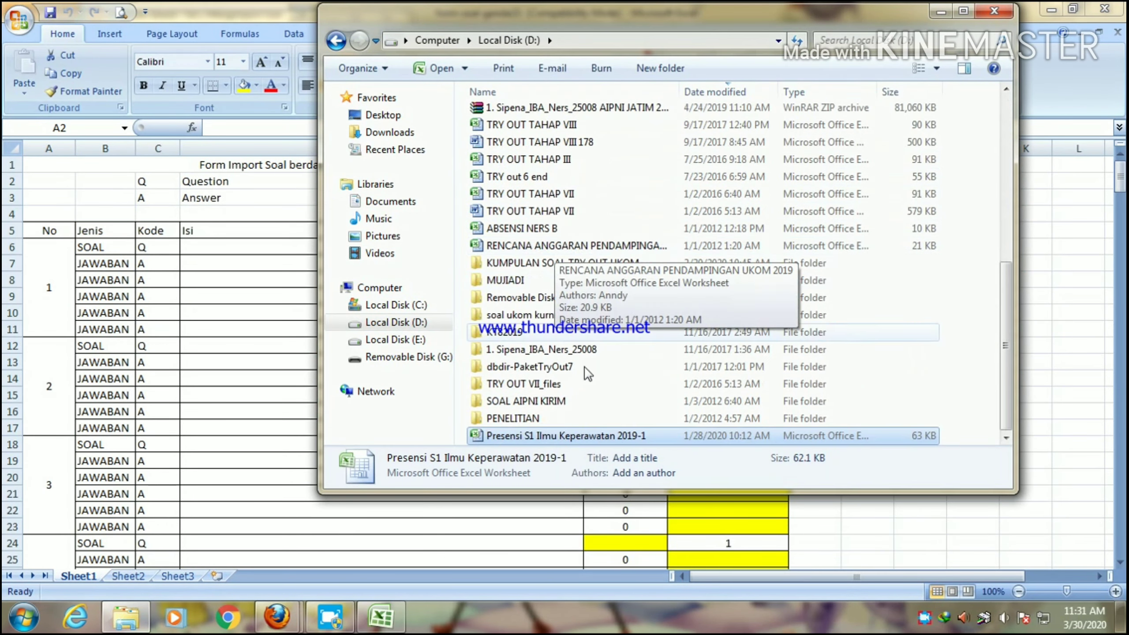
pyautogui.doubleClick(540, 266)
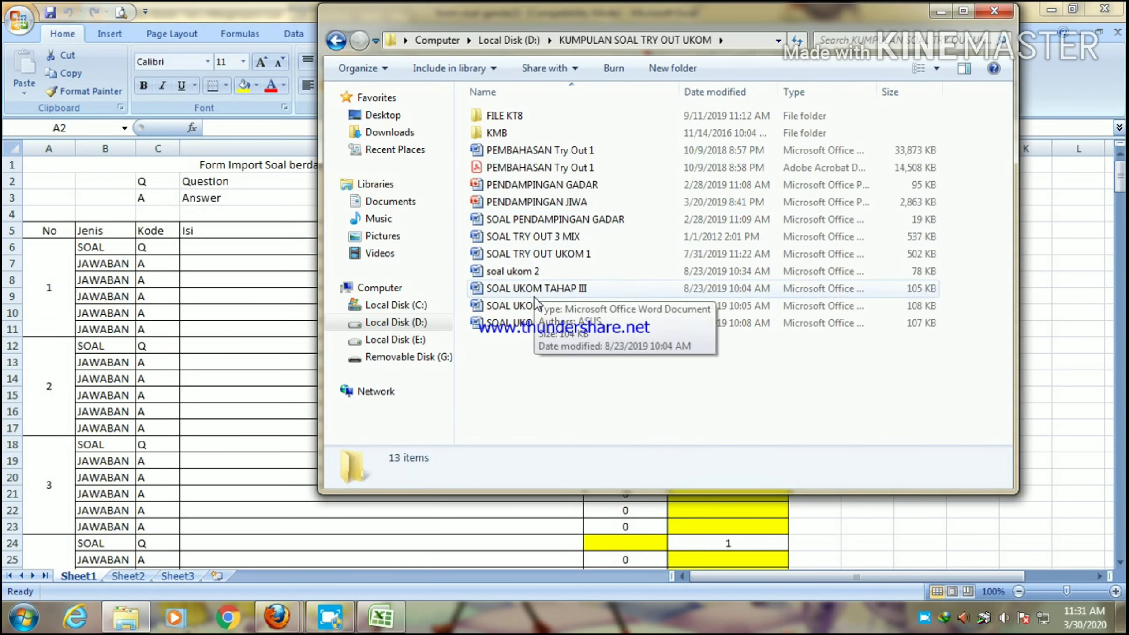
pyautogui.doubleClick(538, 322)
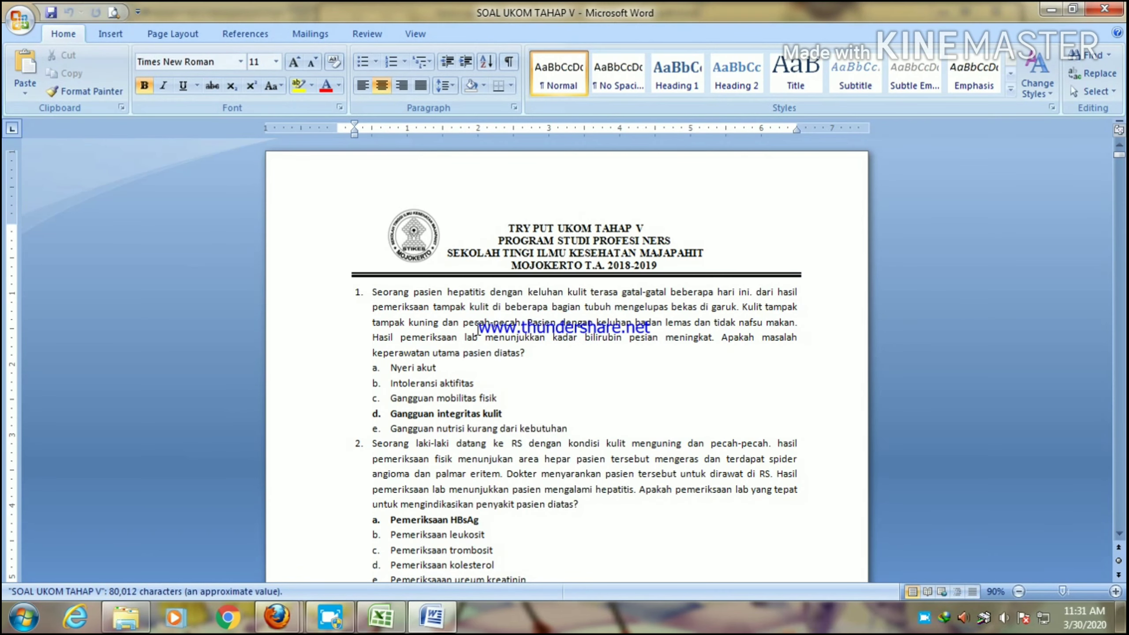
# Copy questions 1 and 2 with their answer options from the Word document into the Excel form's Isi column, starting at D6.
pyautogui.scroll(-1, 391, 308)
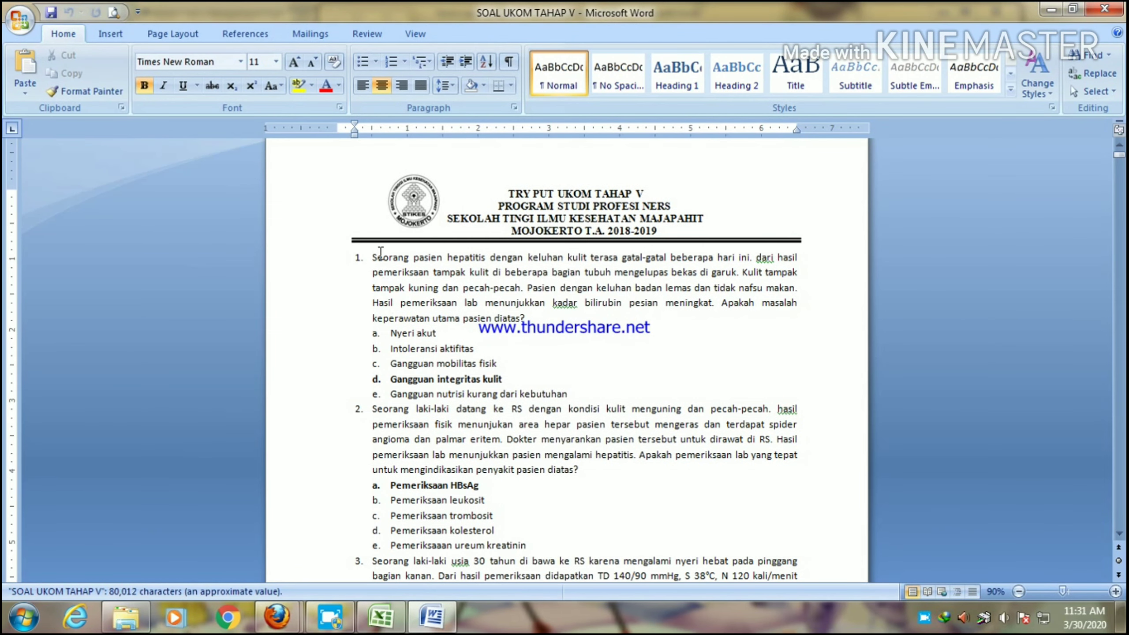
pyautogui.moveTo(376, 252); pyautogui.dragTo(631, 550)
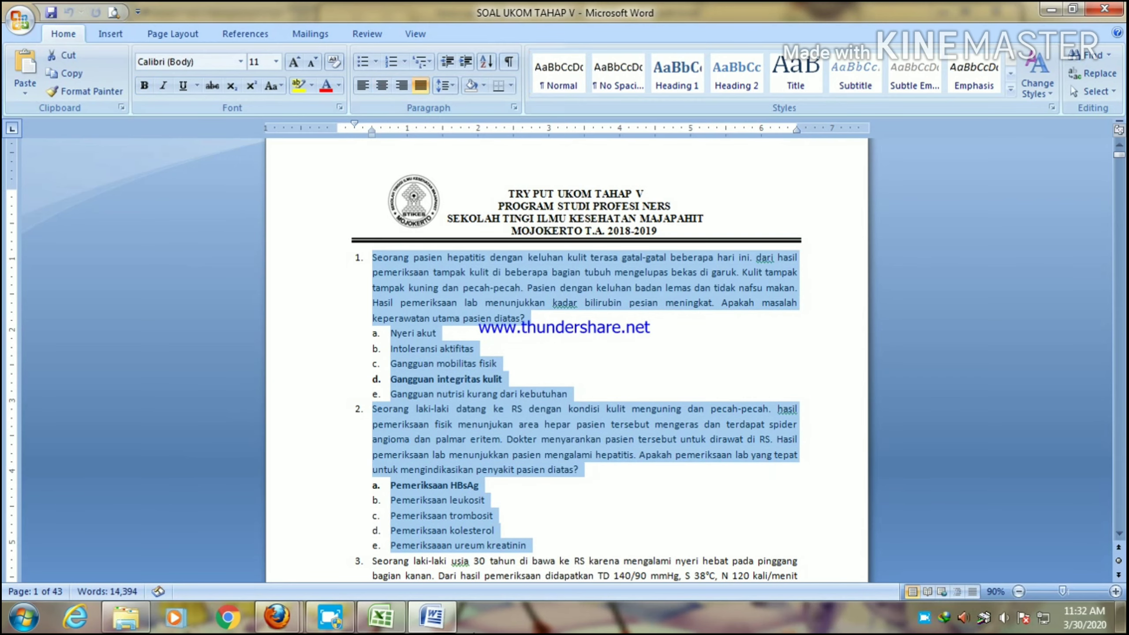
pyautogui.click(381, 618)
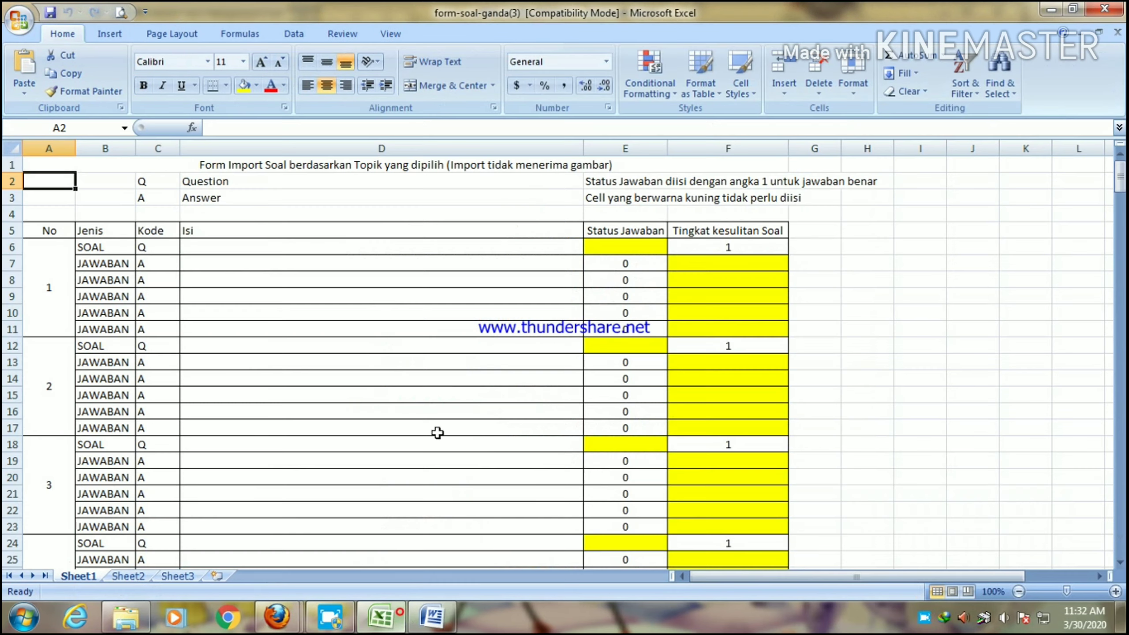
pyautogui.click(205, 247)
pyautogui.hotkey('ctrl', 'v')
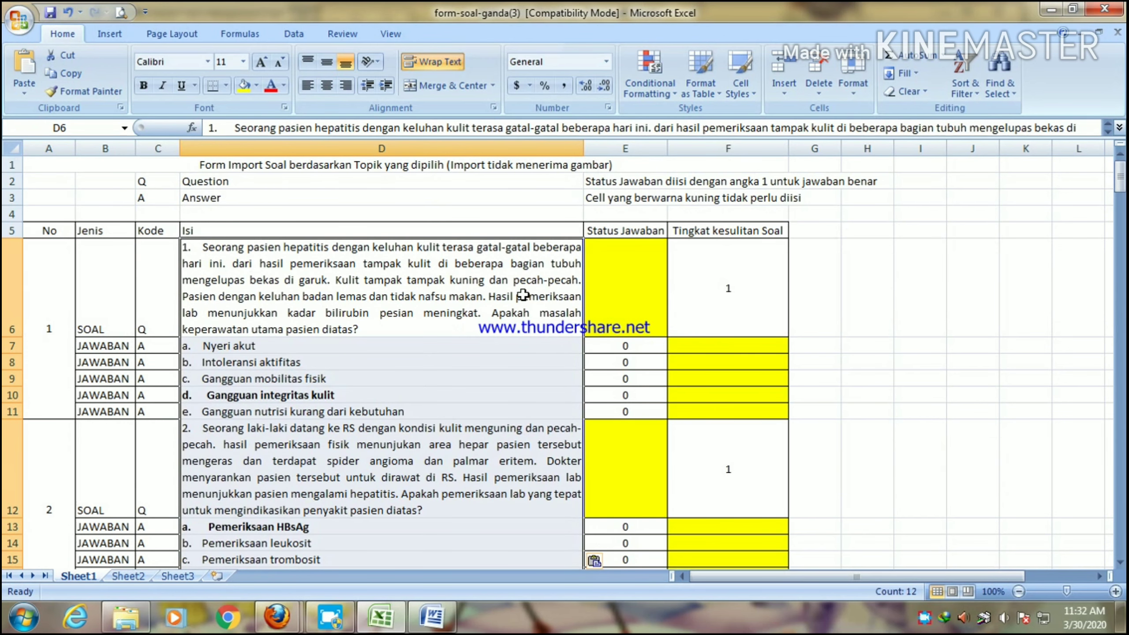
# Remove the leading "1." and its spacing from the first question's text in D6.
pyautogui.click(266, 278)
pyautogui.click(236, 128)
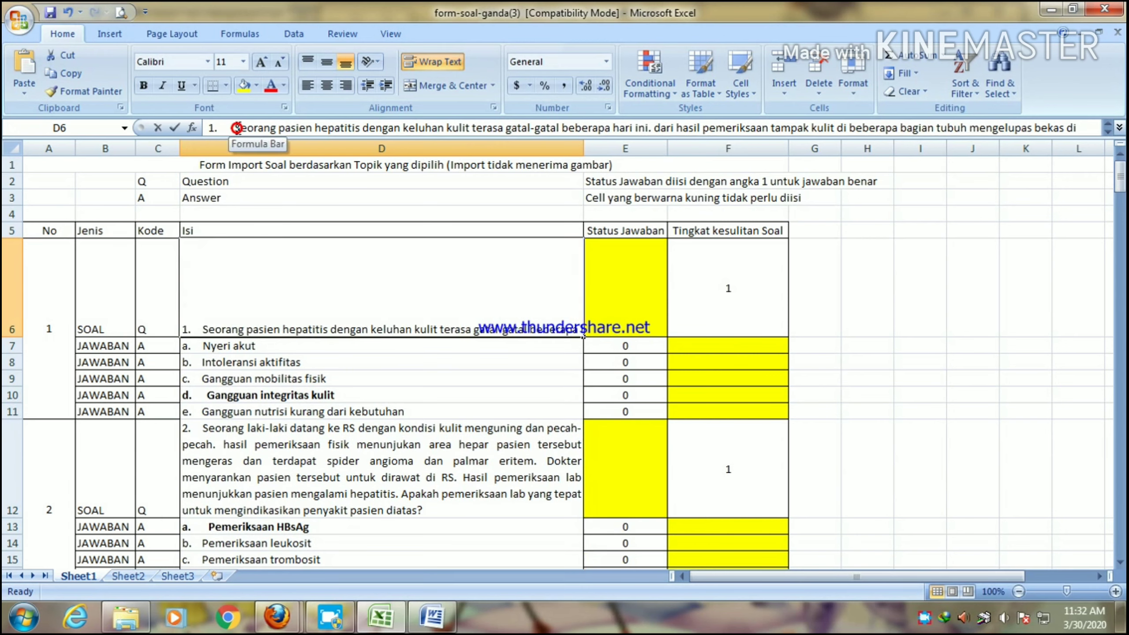
pyautogui.moveTo(237, 127); pyautogui.dragTo(199, 129)
pyautogui.press('BackSpace')
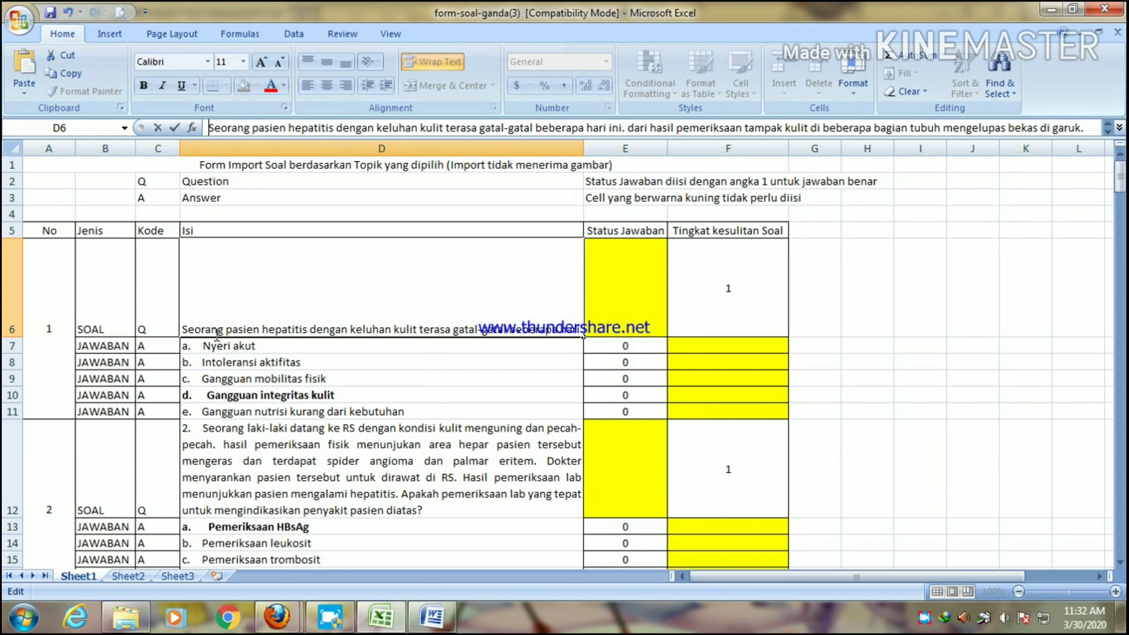
# Remove the option letters a. to e. and their spacing from the first question's answers in D7 to D11.
pyautogui.click(225, 352)
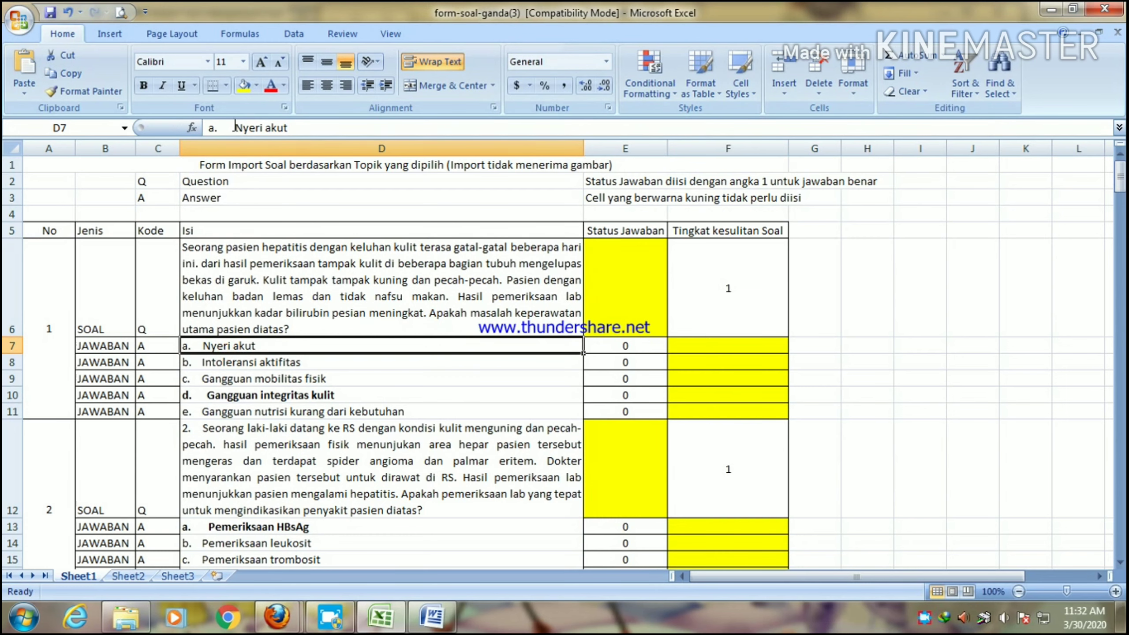
pyautogui.moveTo(235, 128)
pyautogui.mouseDown()
pyautogui.moveTo(207, 128)
pyautogui.moveTo(233, 129)
pyautogui.mouseUp()
pyautogui.press('BackSpace')
pyautogui.click(228, 359)
pyautogui.press('BackSpace')
pyautogui.click(249, 379)
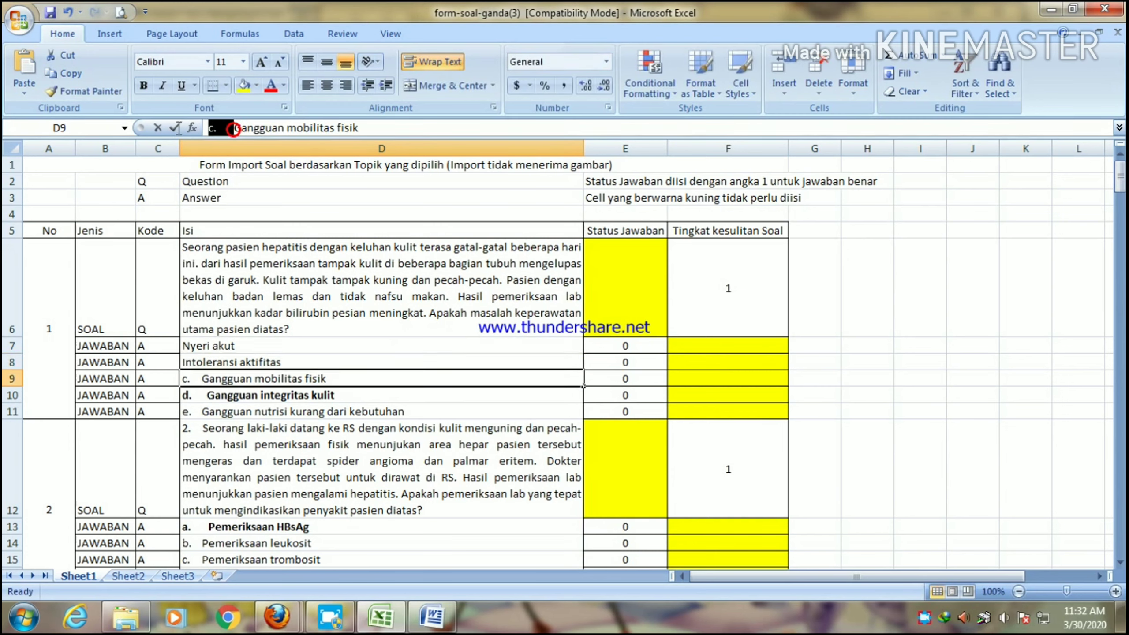
pyautogui.press('BackSpace')
pyautogui.click(261, 394)
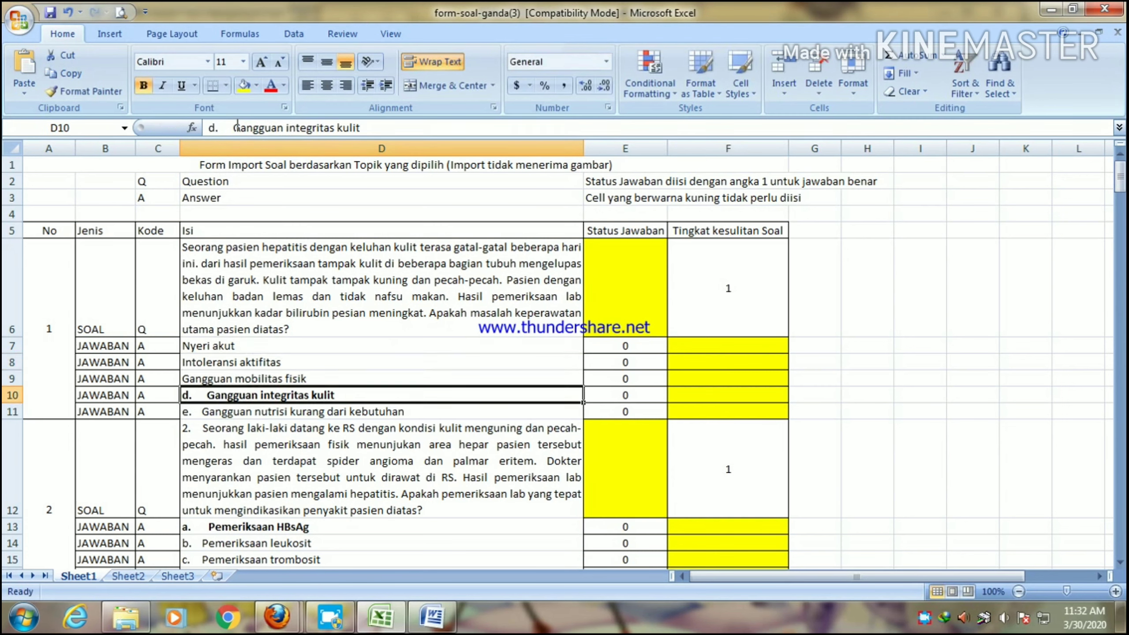
pyautogui.moveTo(237, 127); pyautogui.dragTo(208, 128)
pyautogui.press('BackSpace')
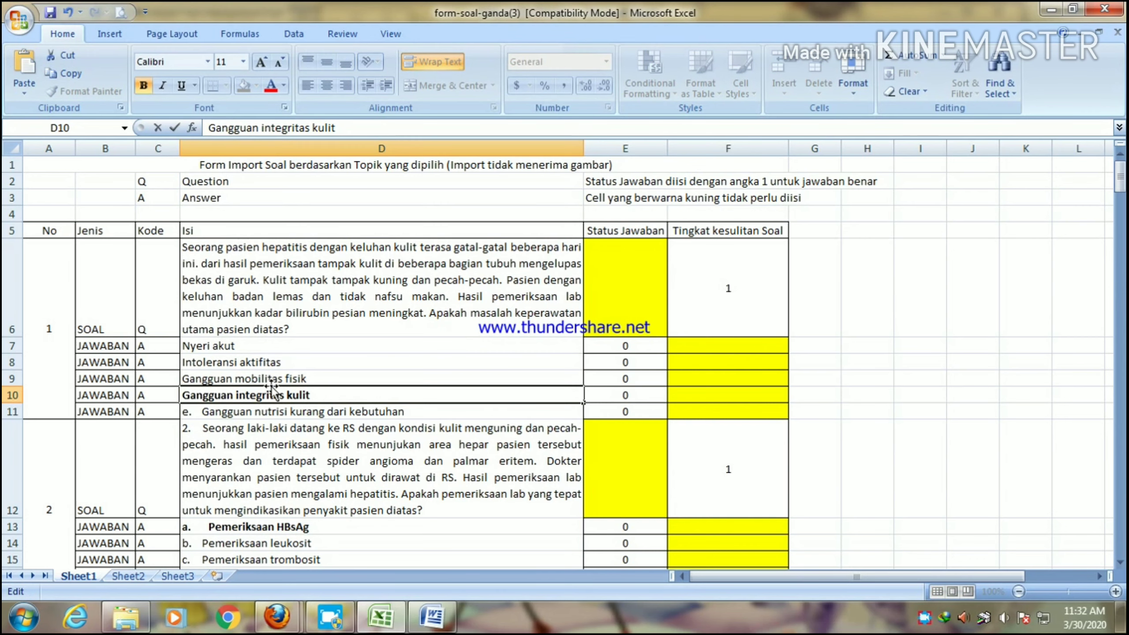
pyautogui.click(272, 409)
pyautogui.moveTo(238, 128); pyautogui.dragTo(208, 128)
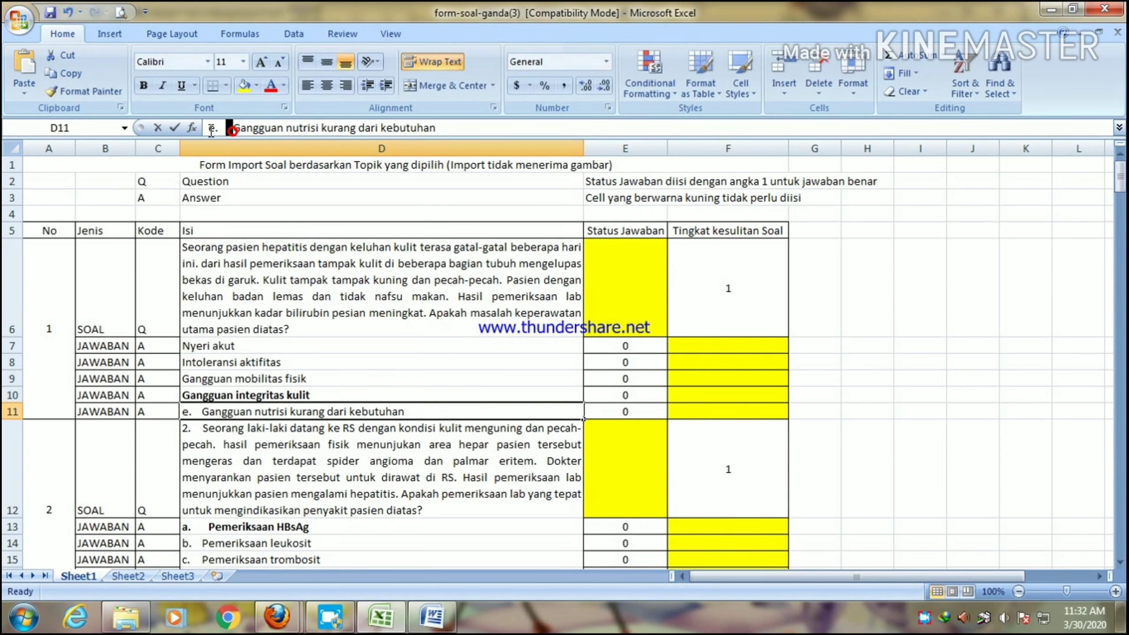
pyautogui.press('BackSpace')
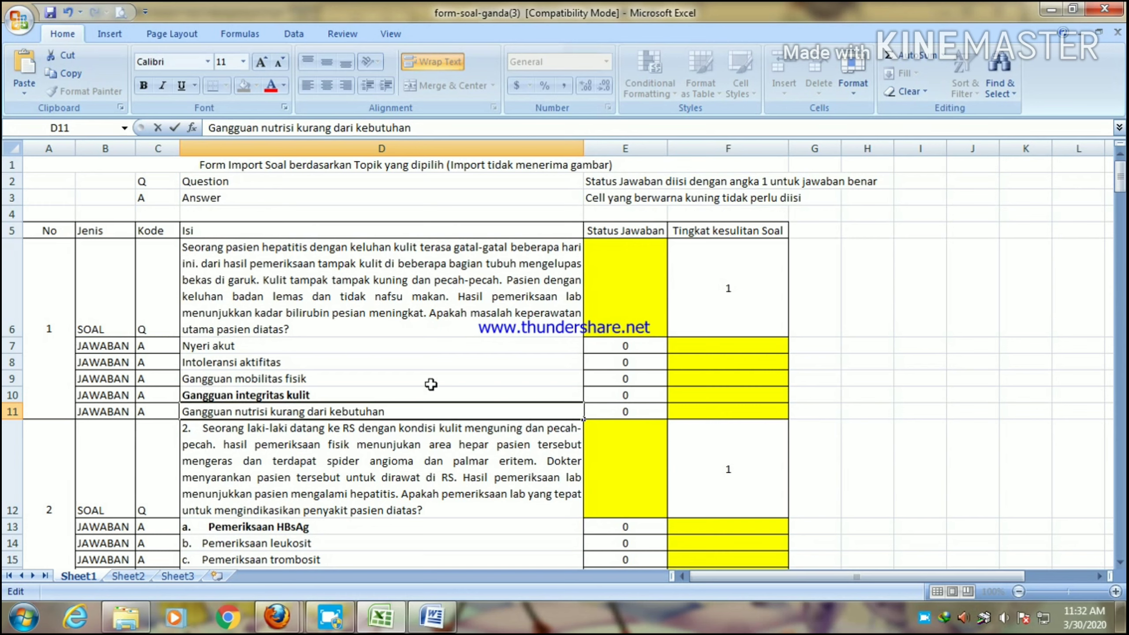
# Mark "Gangguan integritas kulit" as the correct answer with status 1 in E10 and remove the bold from its text.
pyautogui.click(301, 395)
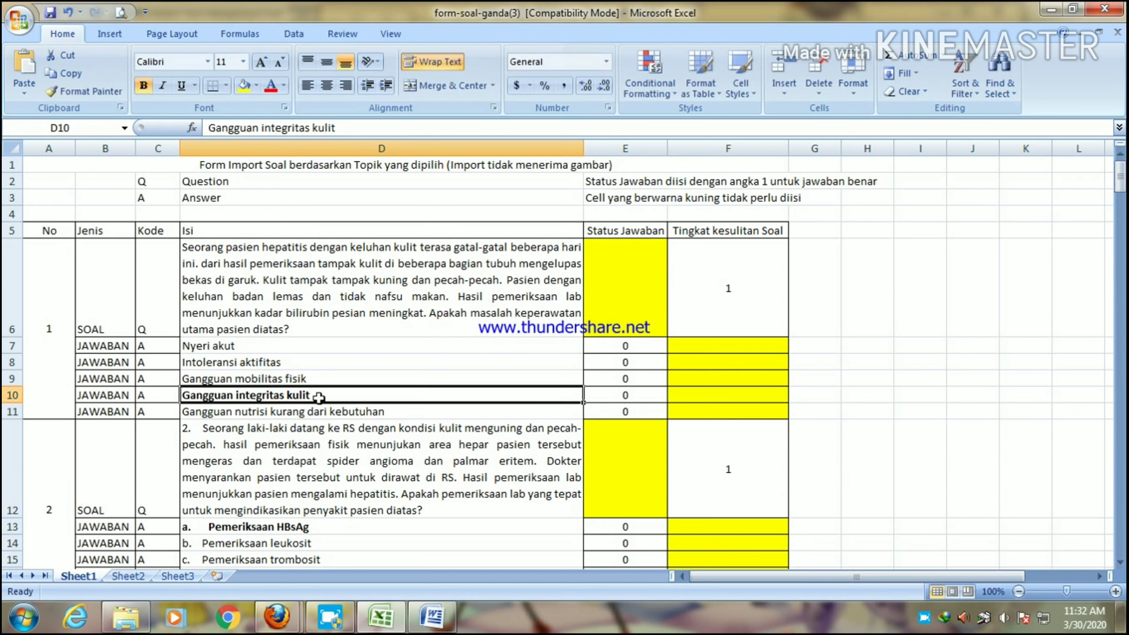
pyautogui.click(629, 396)
pyautogui.write('1')
pyautogui.click(142, 86)
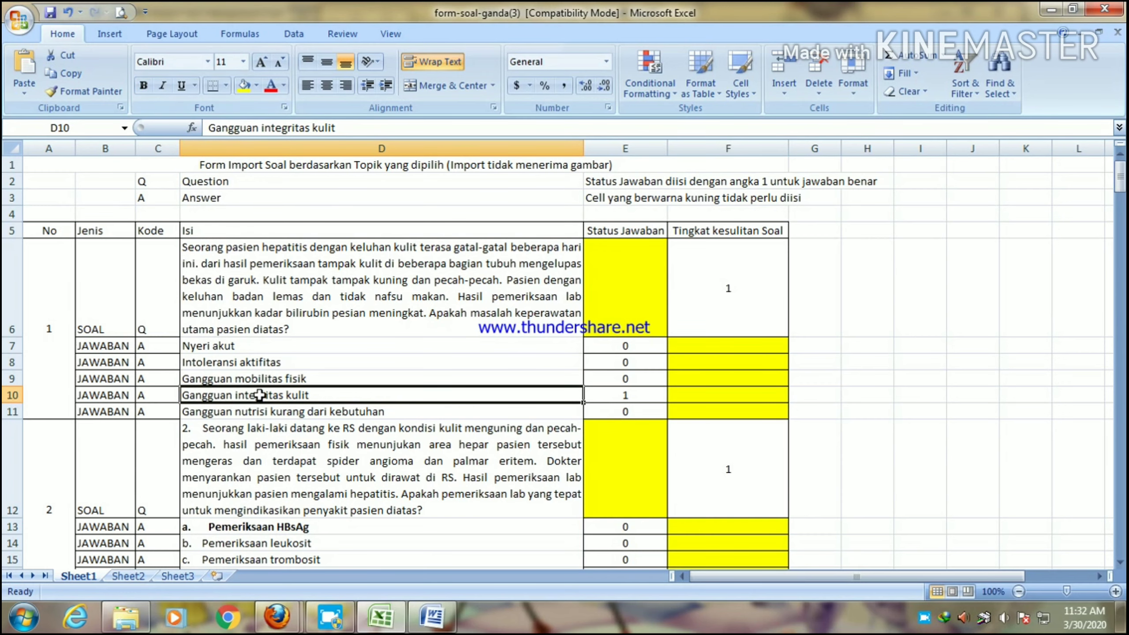
# Remove the leading "2." from the second question in D12 and the "a." from its first answer in D13.
pyautogui.scroll(-2, 266, 415)
pyautogui.click(275, 286)
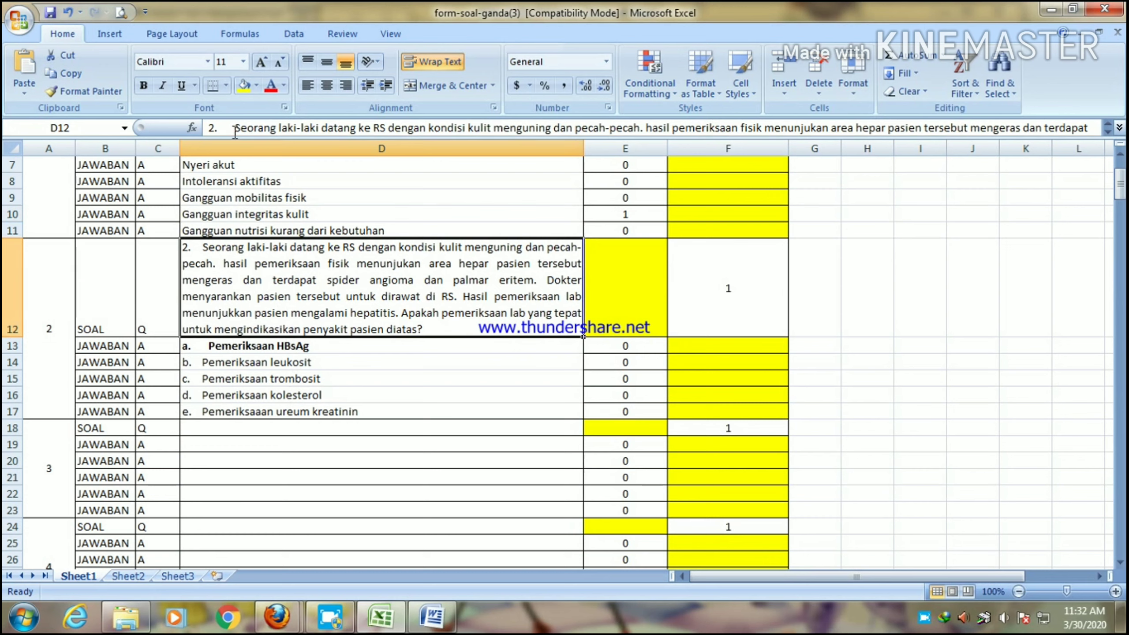
pyautogui.moveTo(236, 128); pyautogui.dragTo(196, 128)
pyautogui.press('Delete')
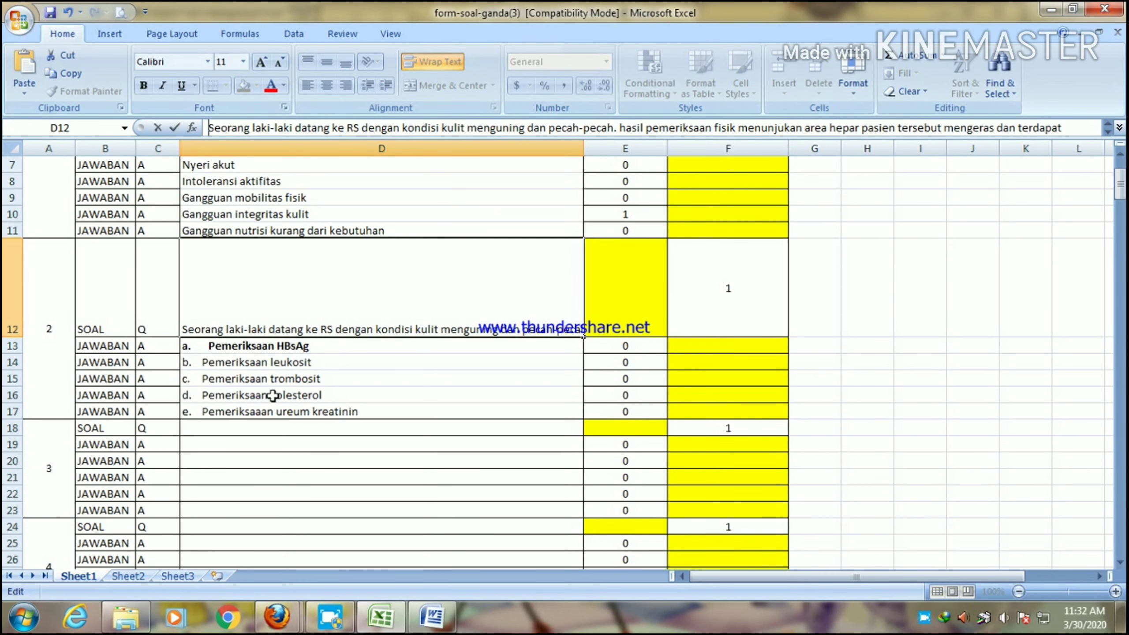
pyautogui.click(270, 343)
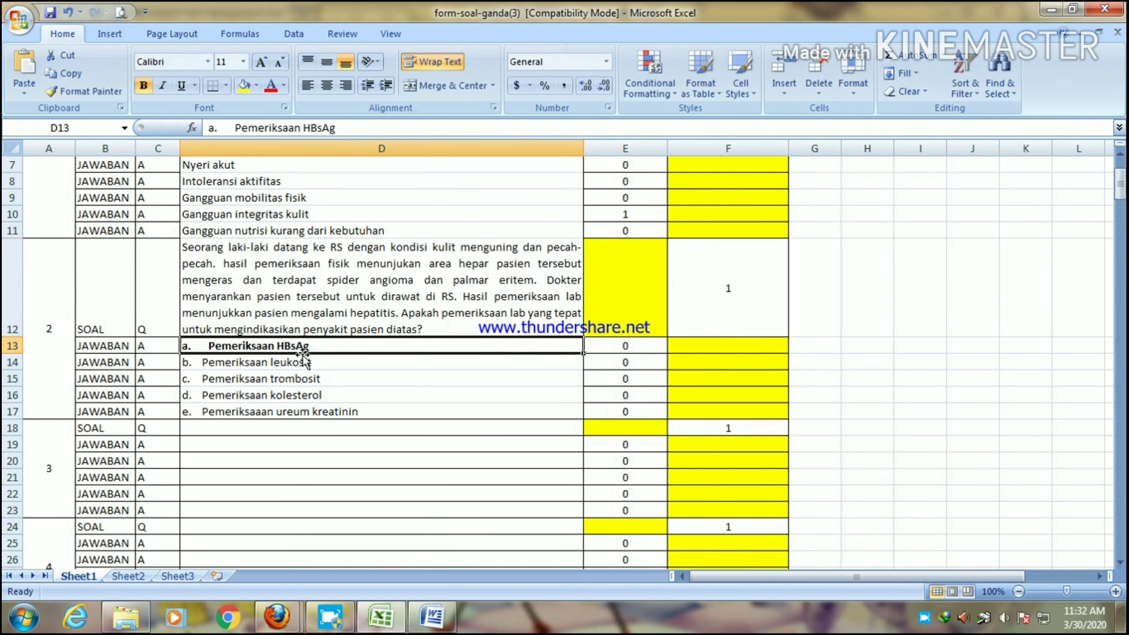
pyautogui.click(233, 128)
pyautogui.moveTo(233, 127); pyautogui.dragTo(209, 128)
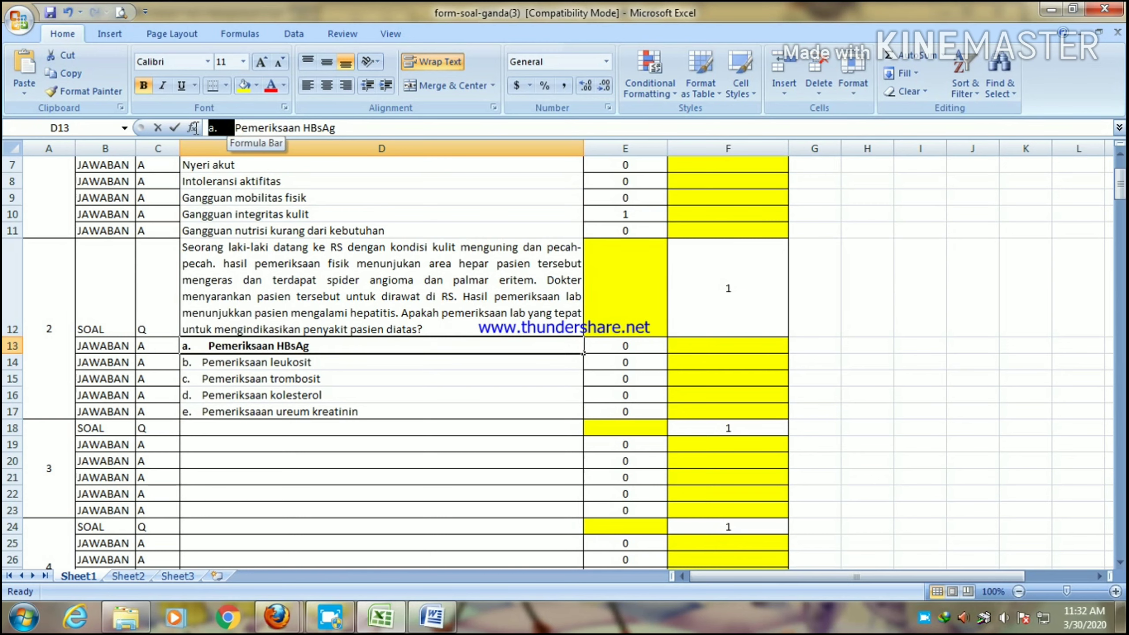
pyautogui.press('Delete')
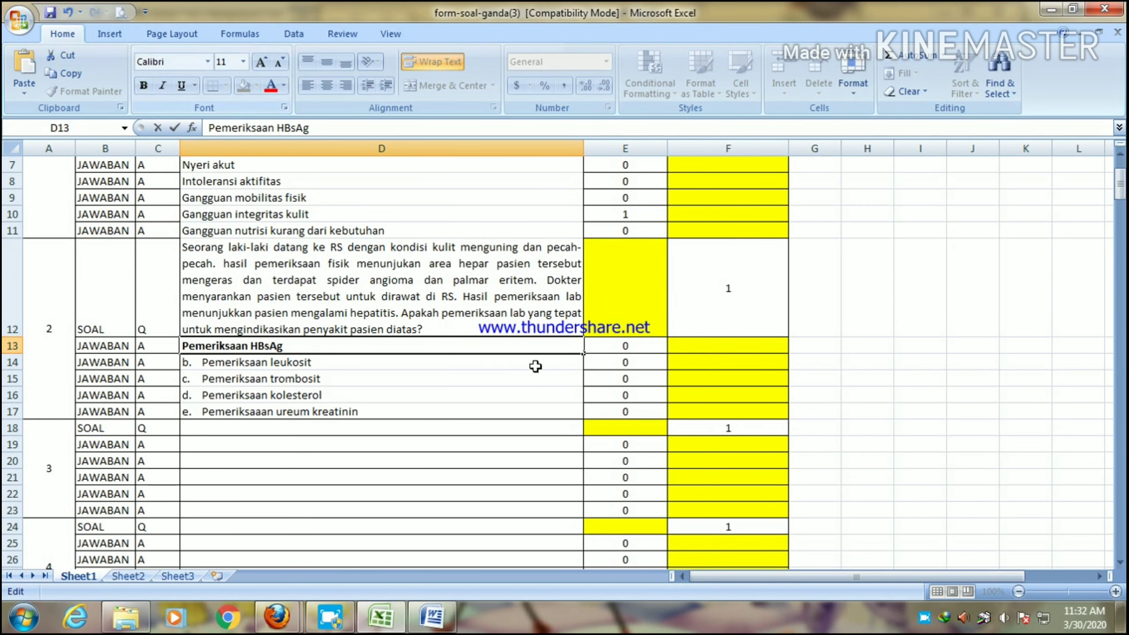
# Mark "Pemeriksaan HBsAg" as the correct answer with status 1 in E13 and remove the bold from its text.
pyautogui.click(648, 351)
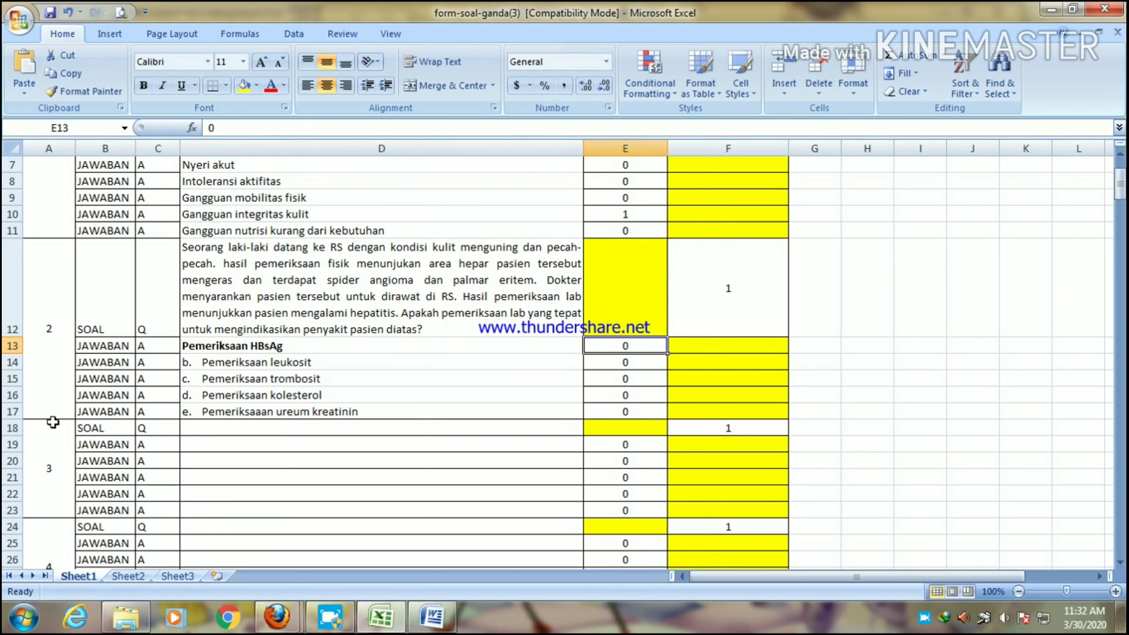
pyautogui.write('1')
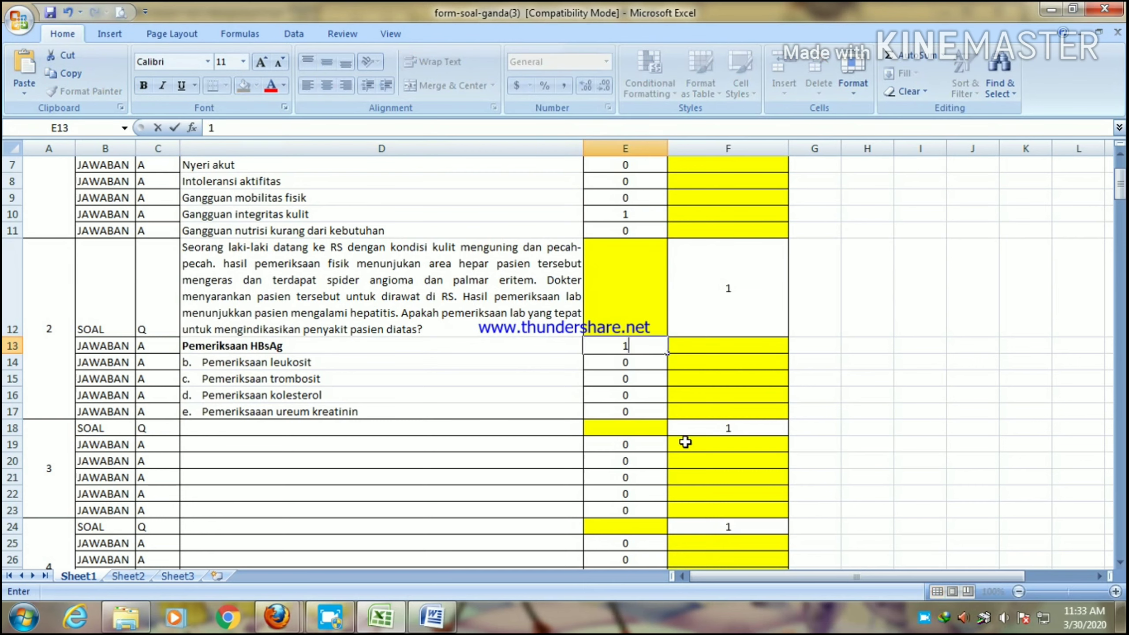
pyautogui.click(363, 347)
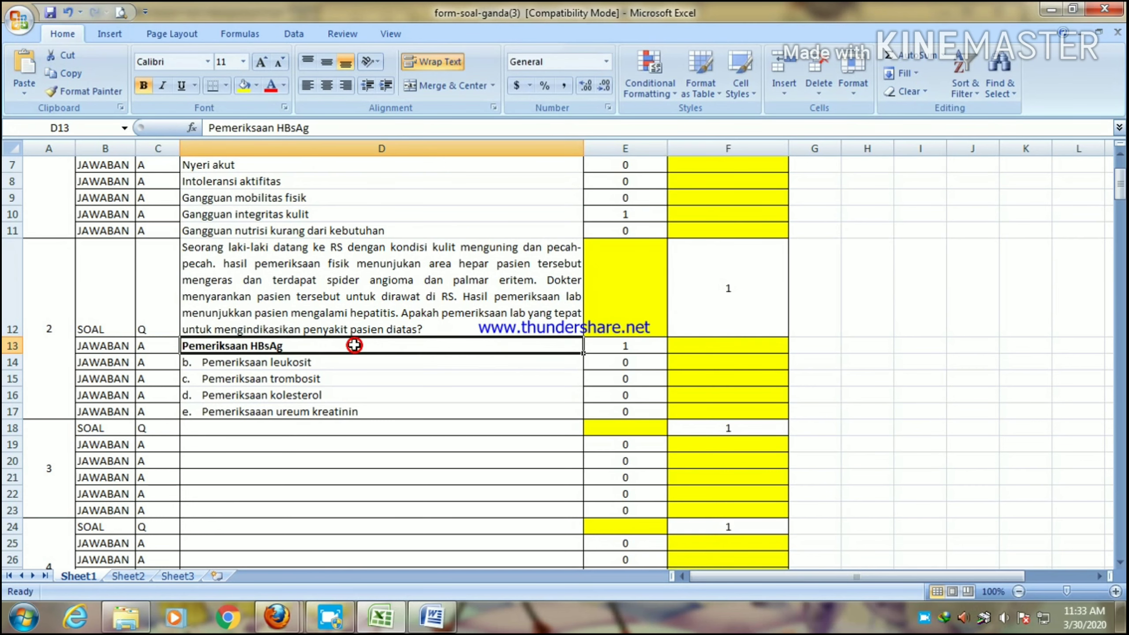
pyautogui.click(143, 85)
# Remove the option letters b. to e. and their spacing from the second question's remaining answers in D14 to D17.
pyautogui.click(245, 363)
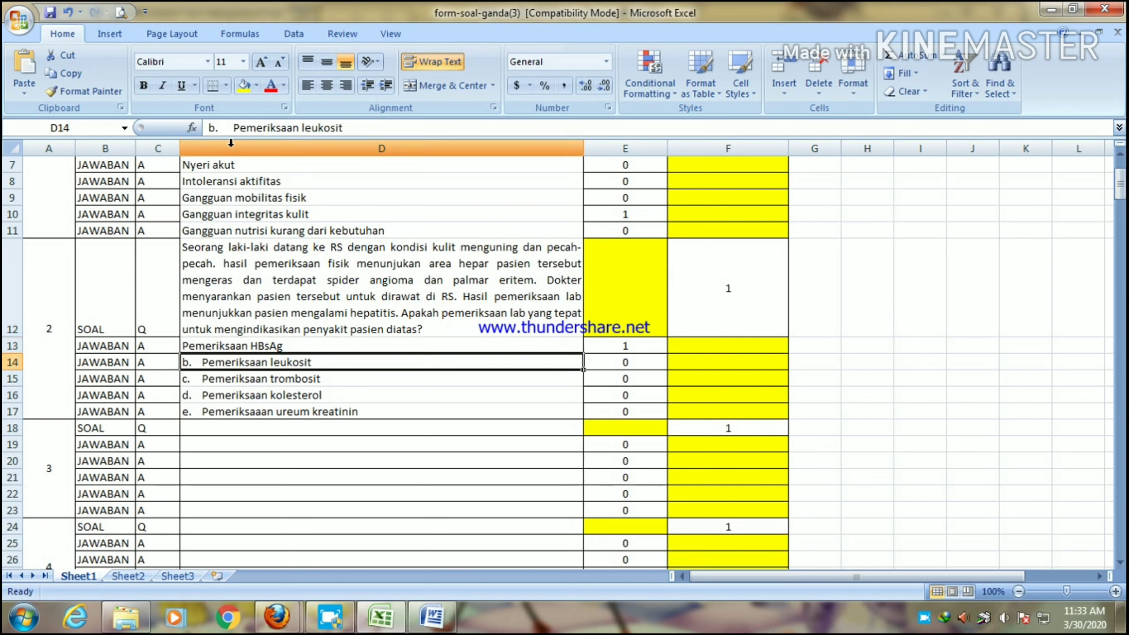
pyautogui.moveTo(233, 128); pyautogui.dragTo(207, 126)
pyautogui.press('BackSpace')
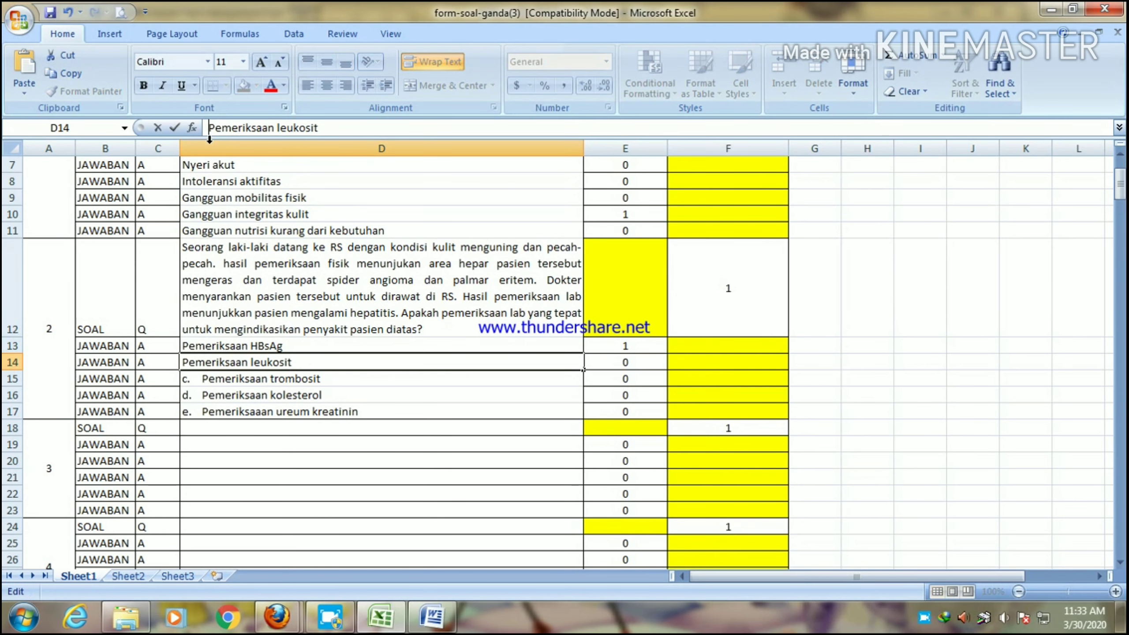
pyautogui.click(288, 377)
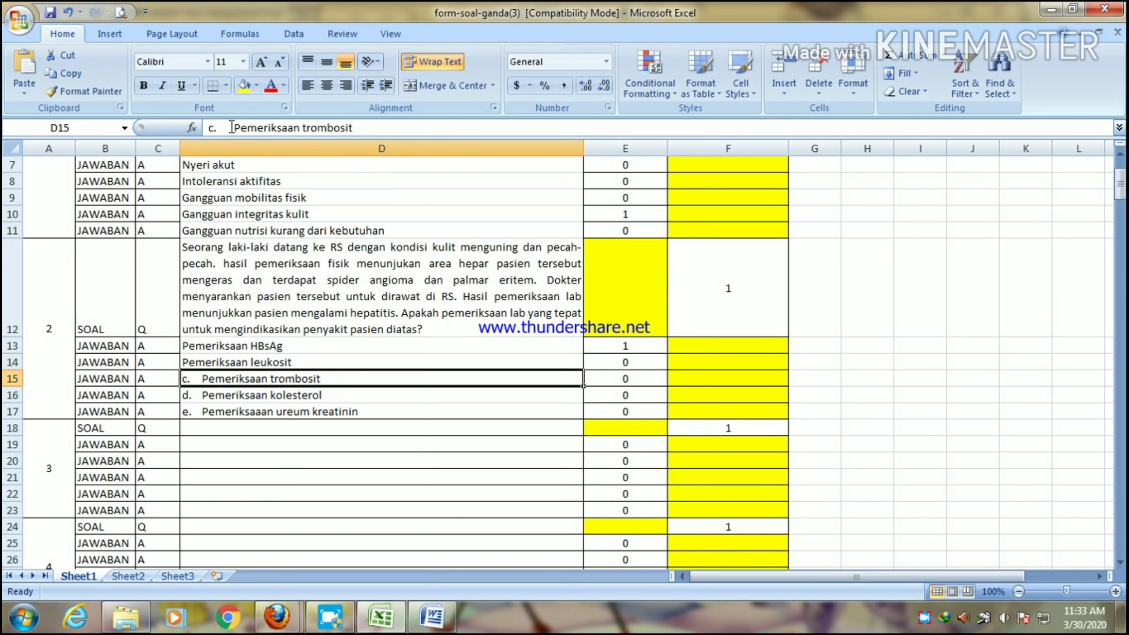
pyautogui.moveTo(232, 127); pyautogui.dragTo(206, 128)
pyautogui.press('BackSpace')
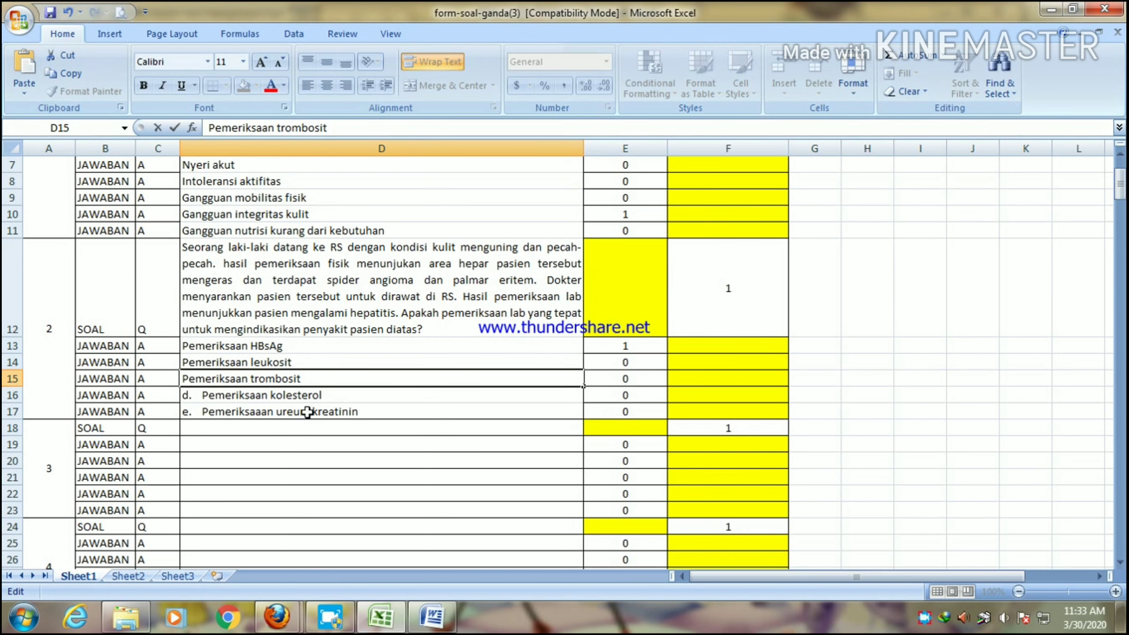
pyautogui.click(295, 394)
pyautogui.moveTo(232, 128); pyautogui.dragTo(206, 127)
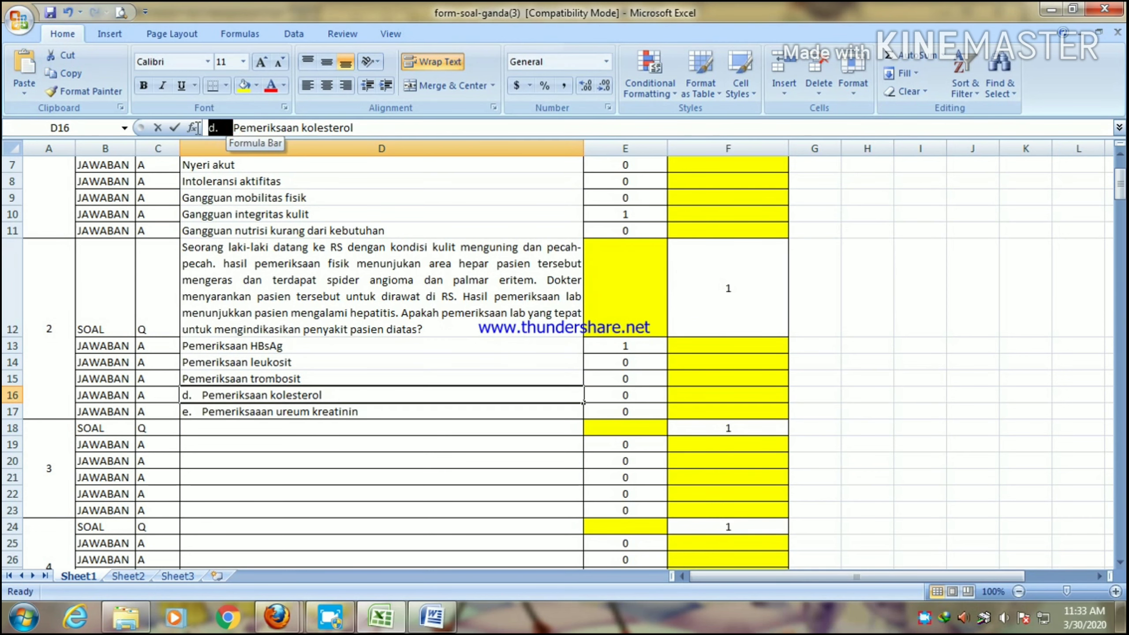
pyautogui.press('BackSpace')
pyautogui.click(248, 413)
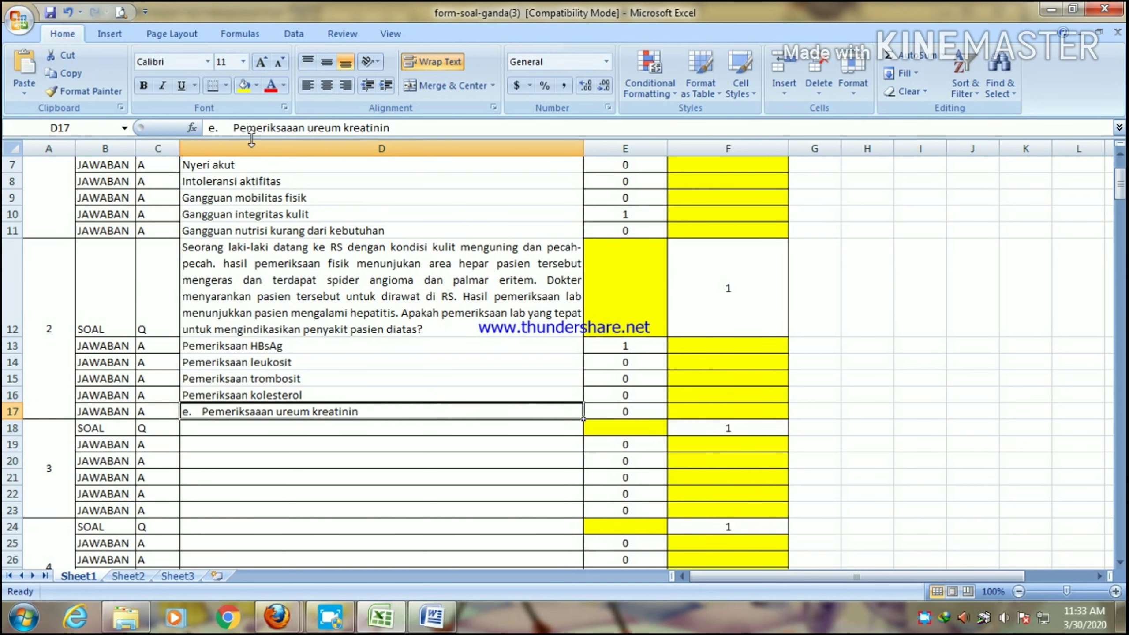
pyautogui.moveTo(232, 127); pyautogui.dragTo(206, 128)
pyautogui.press('BackSpace')
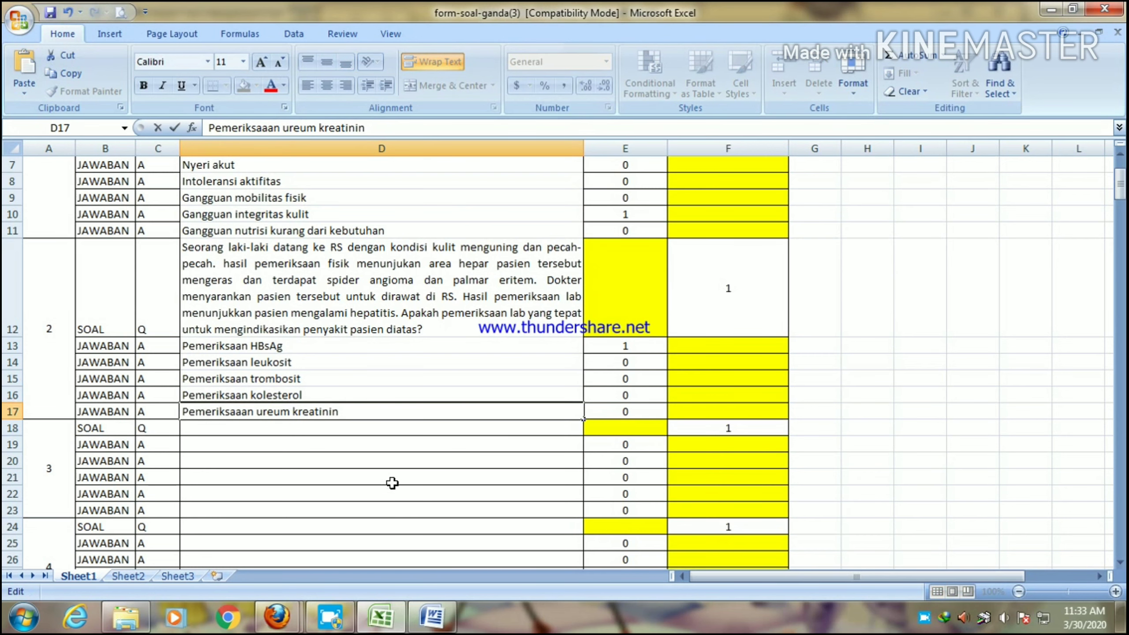
pyautogui.click(373, 452)
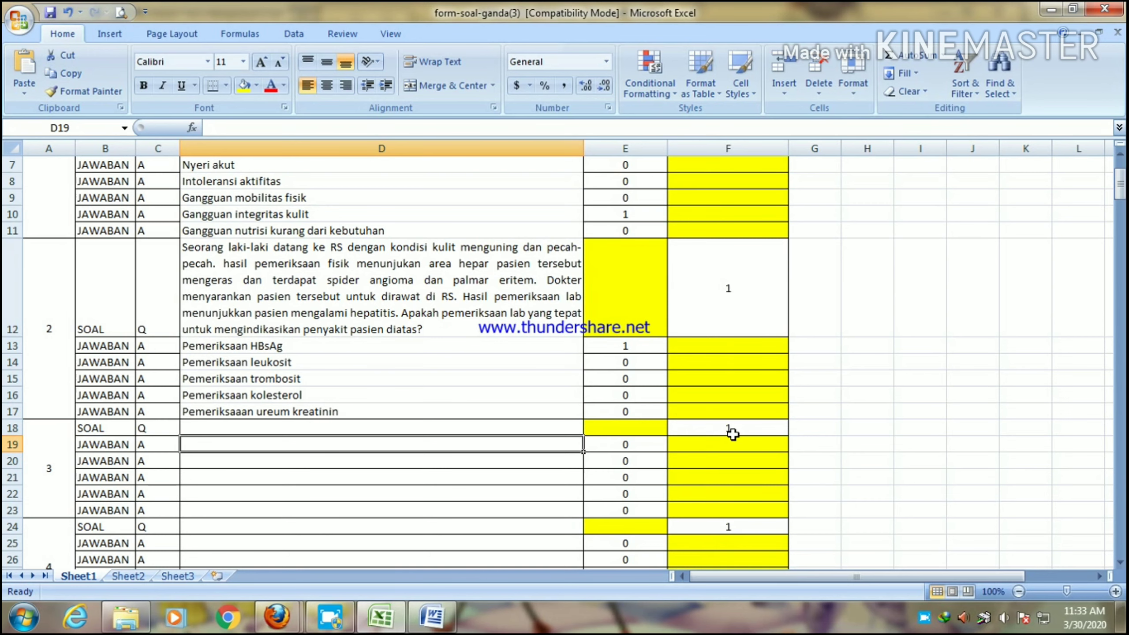
pyautogui.scroll(2, 736, 425)
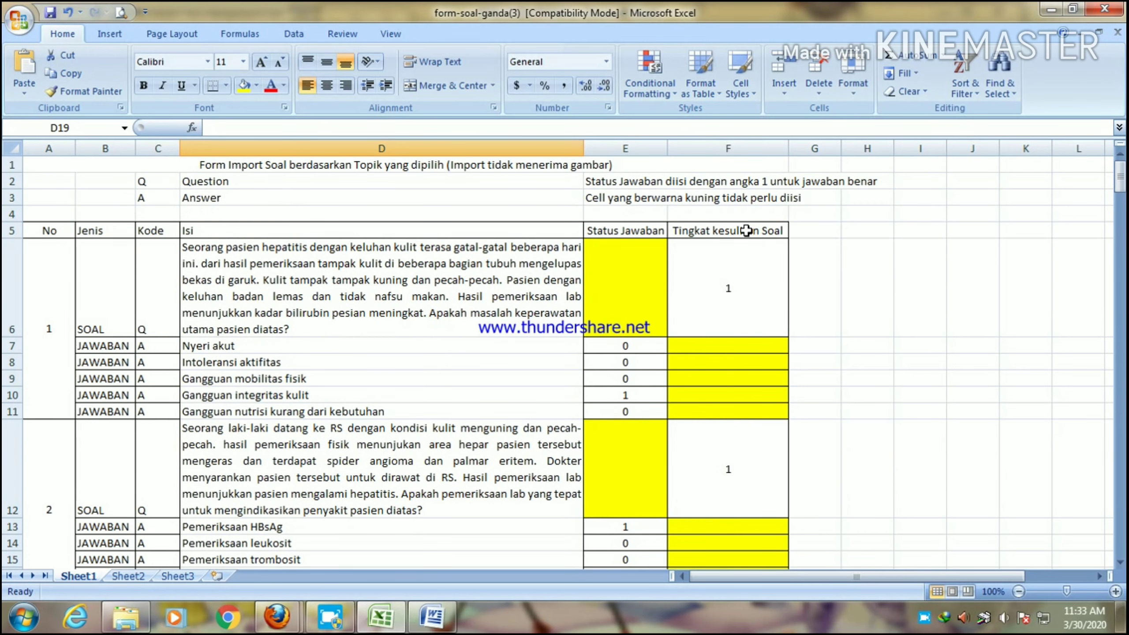
# Copy the blocks of questions 46 to 50, paste them from A306 downward and continue the numbering with 51 to 55.
pyautogui.scroll(-11, 391, 387)
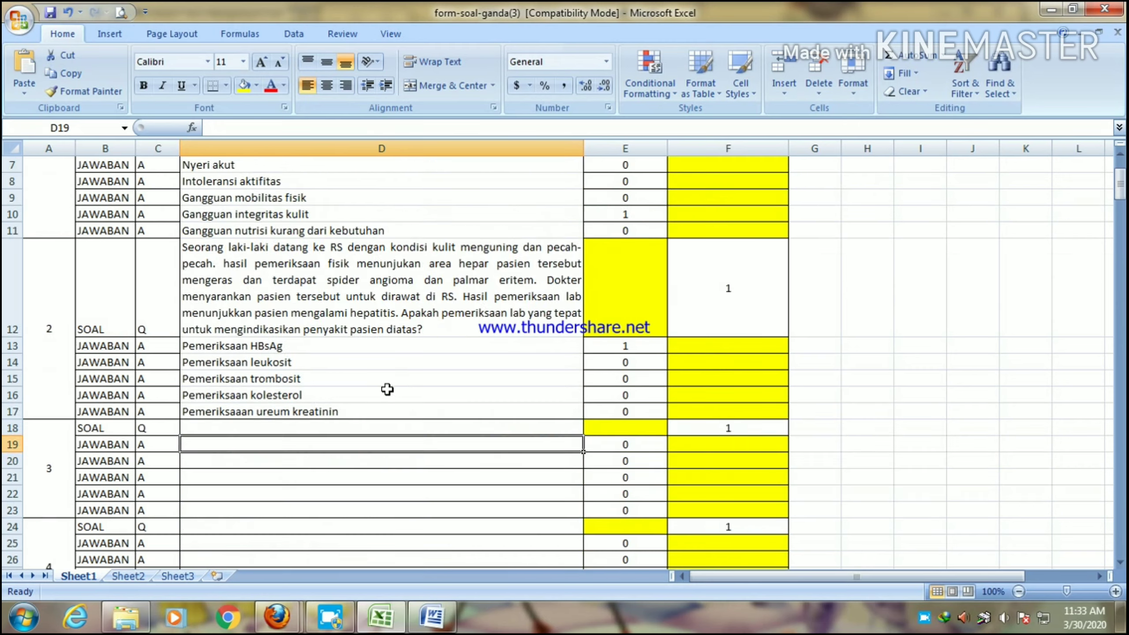
pyautogui.scroll(-20, 383, 393)
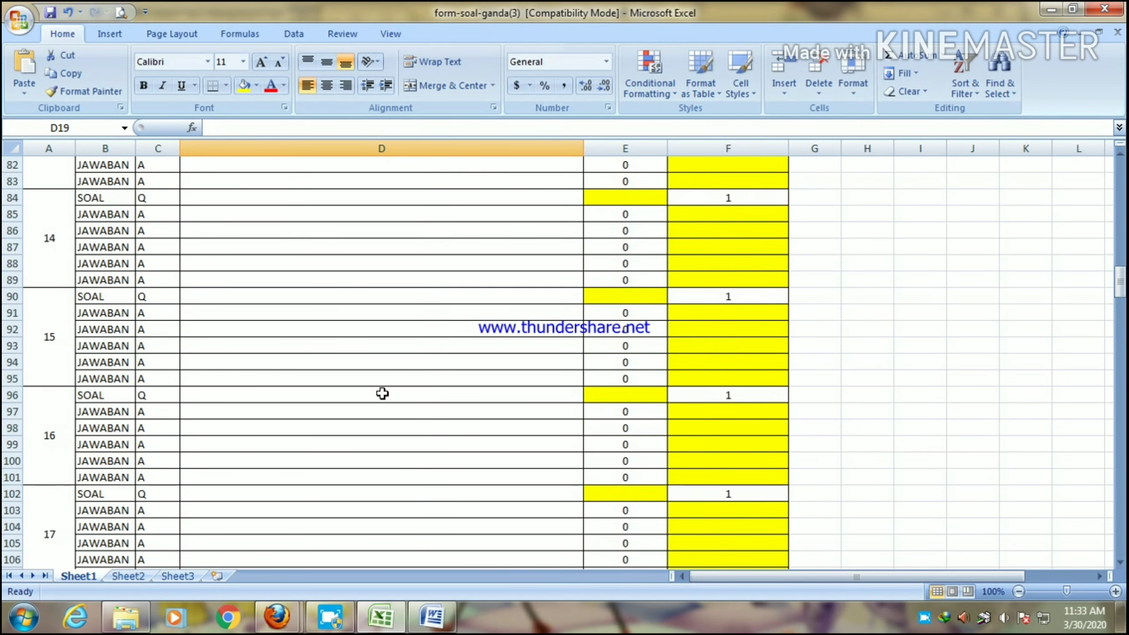
pyautogui.scroll(-20, 378, 399)
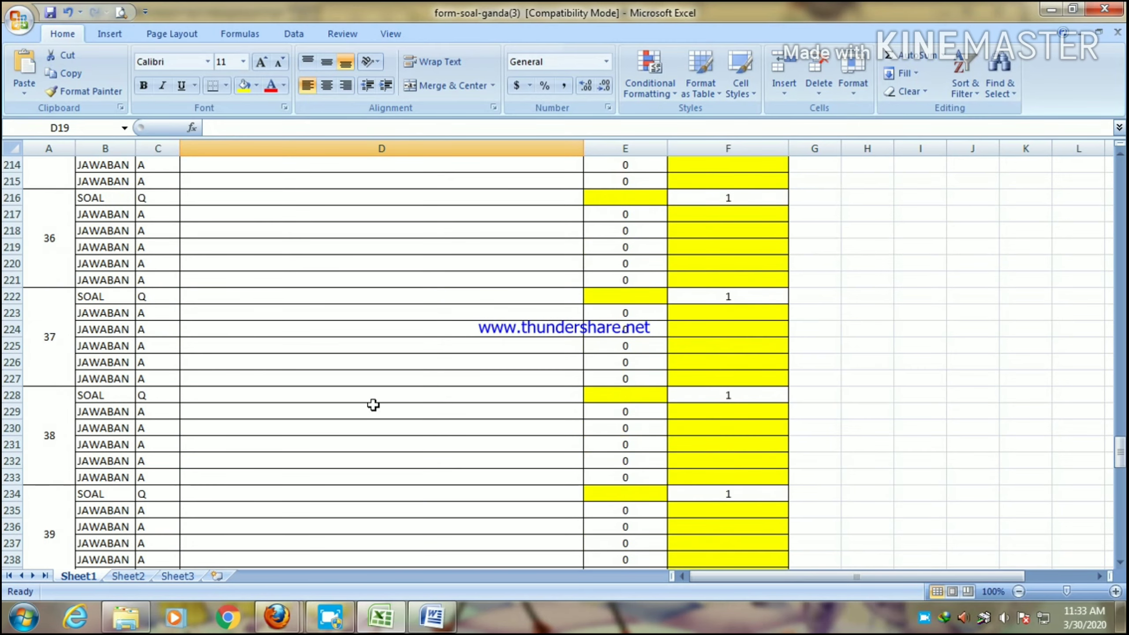
pyautogui.scroll(-8, 369, 406)
pyautogui.scroll(3, 328, 404)
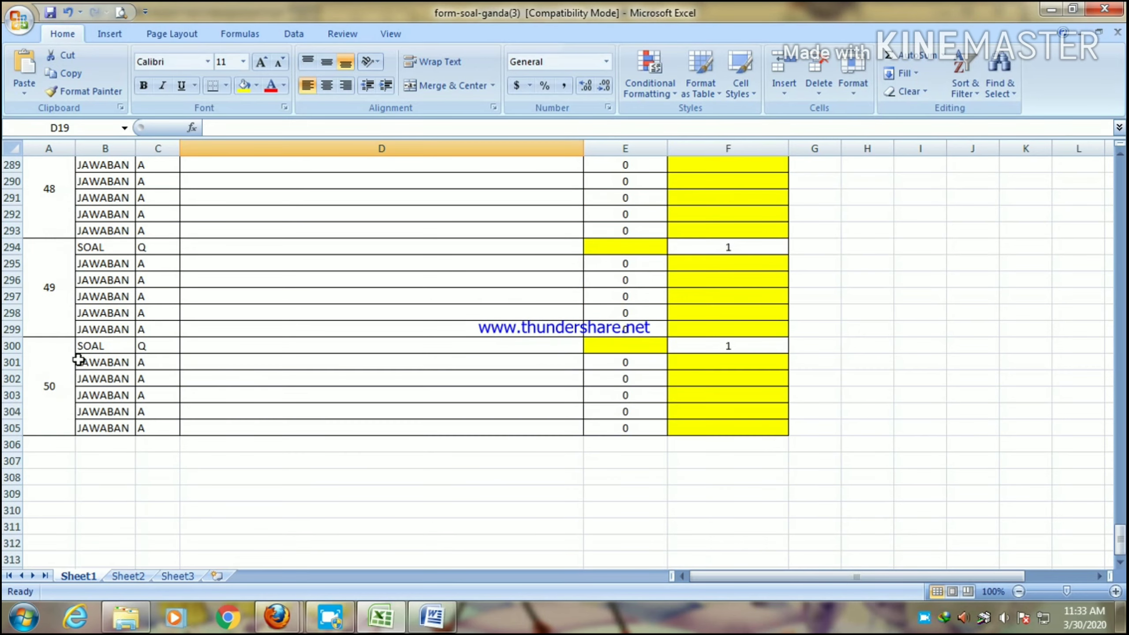
pyautogui.scroll(4, 61, 376)
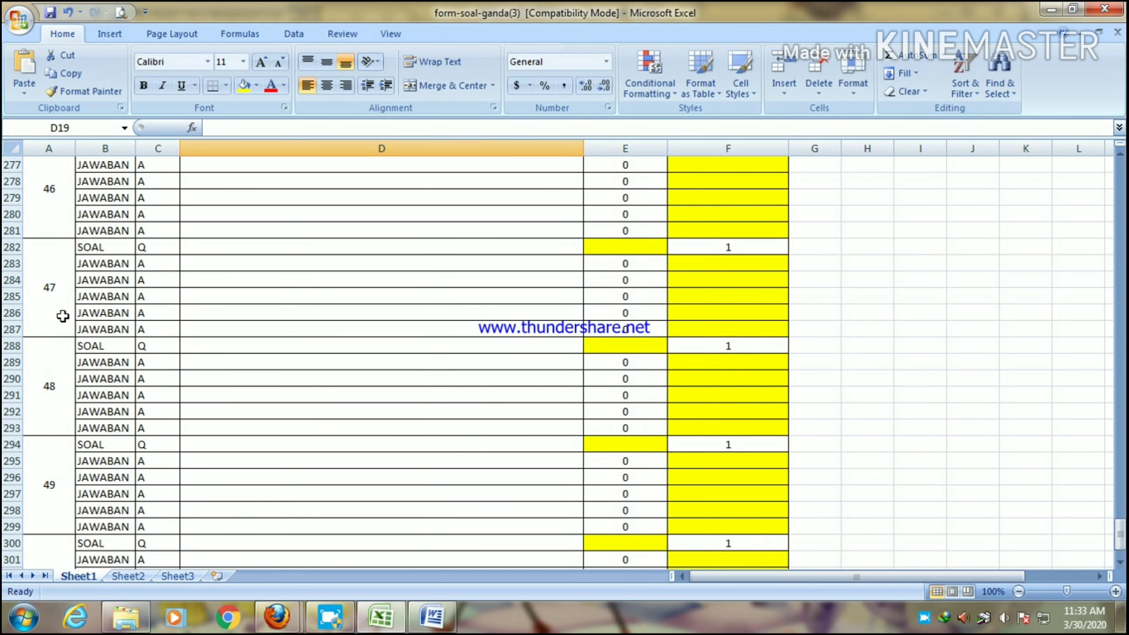
pyautogui.moveTo(50, 189); pyautogui.dragTo(676, 517)
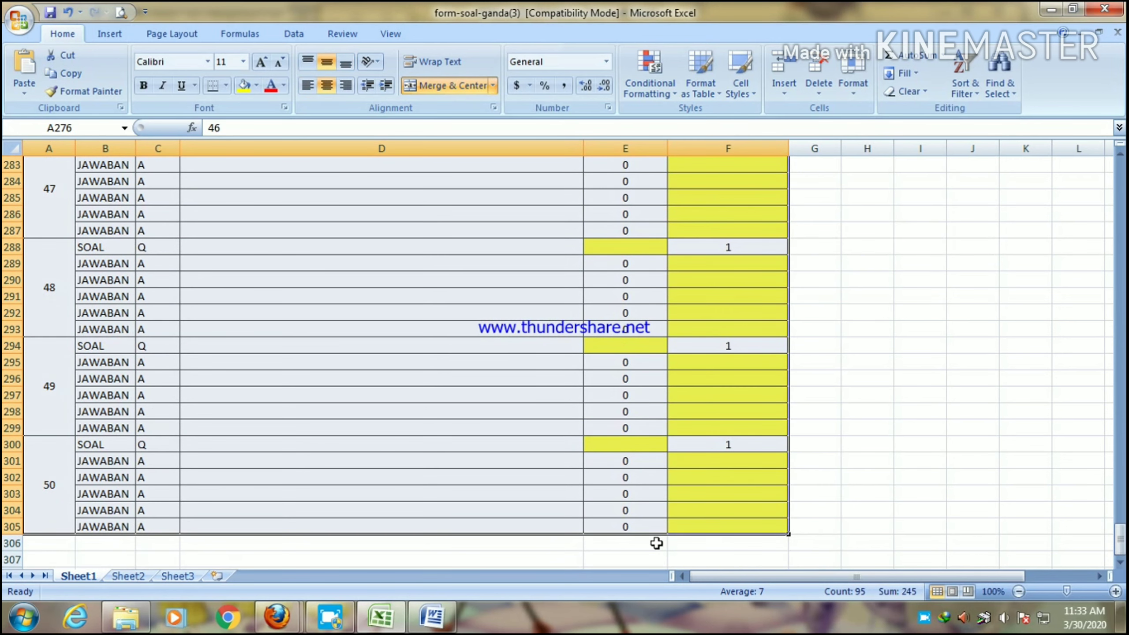
pyautogui.hotkey('ctrl', 'c')
pyautogui.scroll(-4, 56, 414)
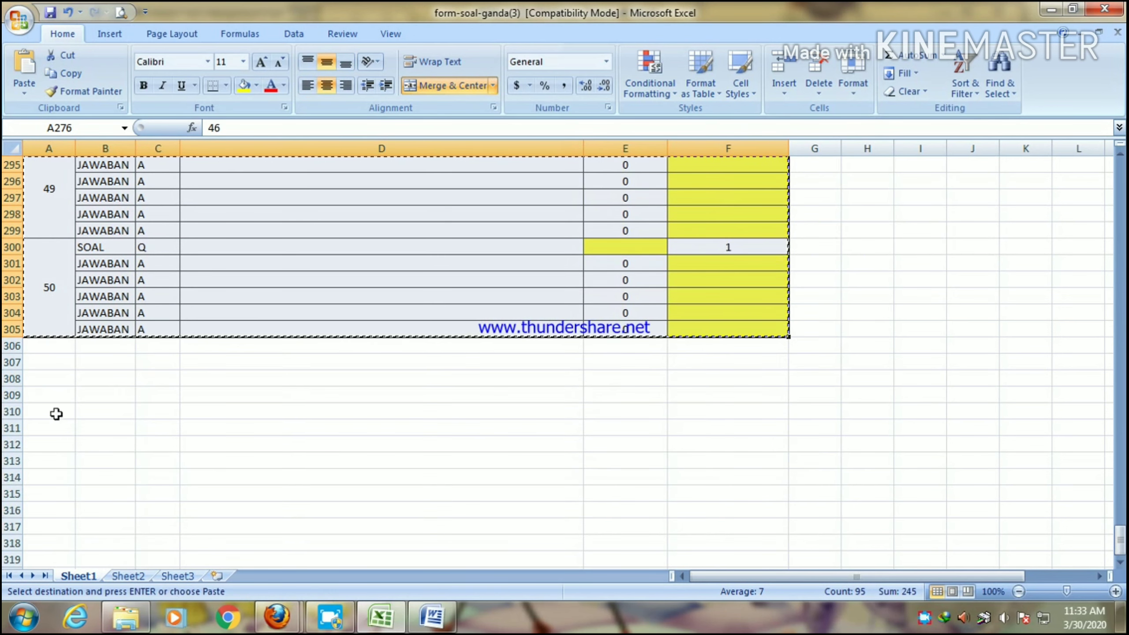
pyautogui.click(58, 350)
pyautogui.hotkey('ctrl', 'v')
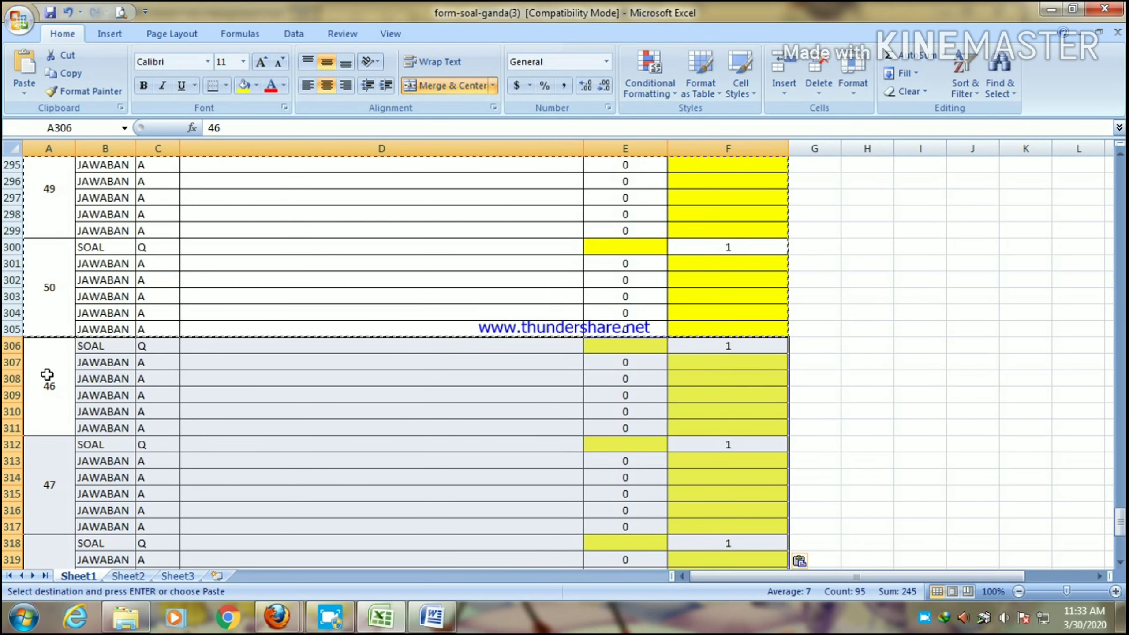
pyautogui.moveTo(49, 222); pyautogui.dragTo(64, 489)
pyautogui.click(150, 527)
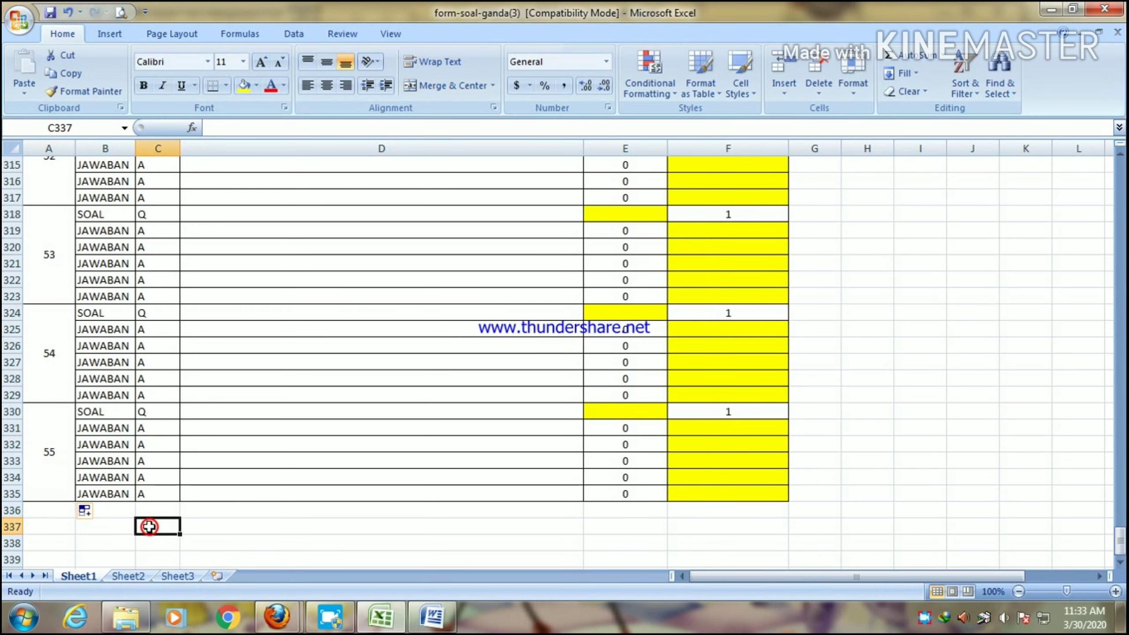
# Save a copy of the question form as an Excel Workbook named SOAL UTS KMB 2 in the Downloads folder.
pyautogui.scroll(7, 425, 459)
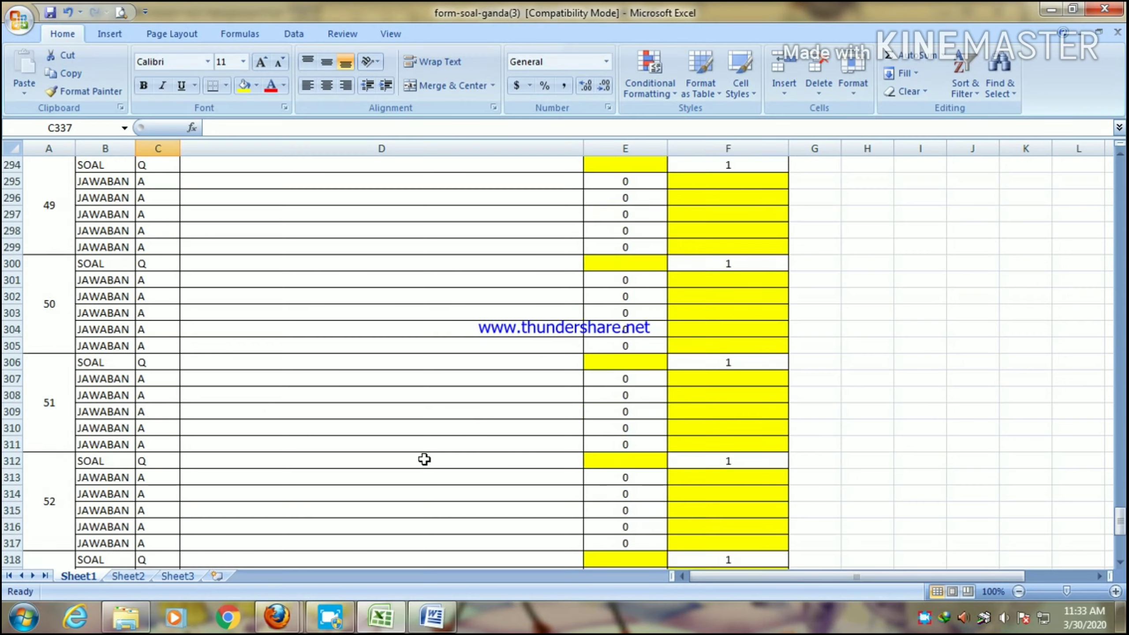
pyautogui.scroll(20, 425, 460)
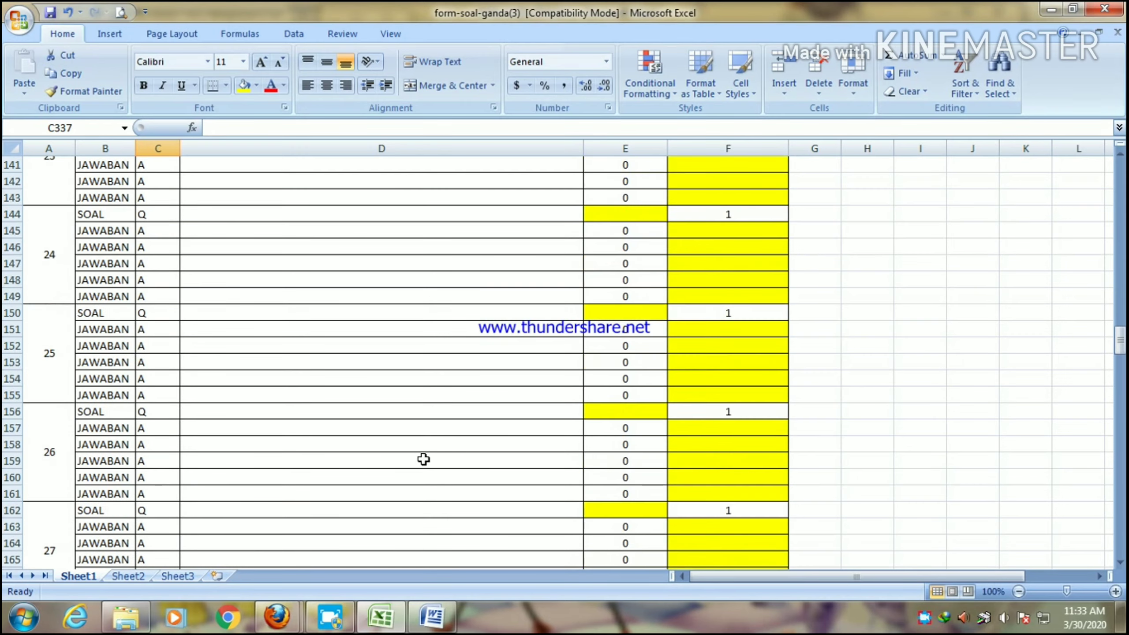
pyautogui.scroll(20, 424, 460)
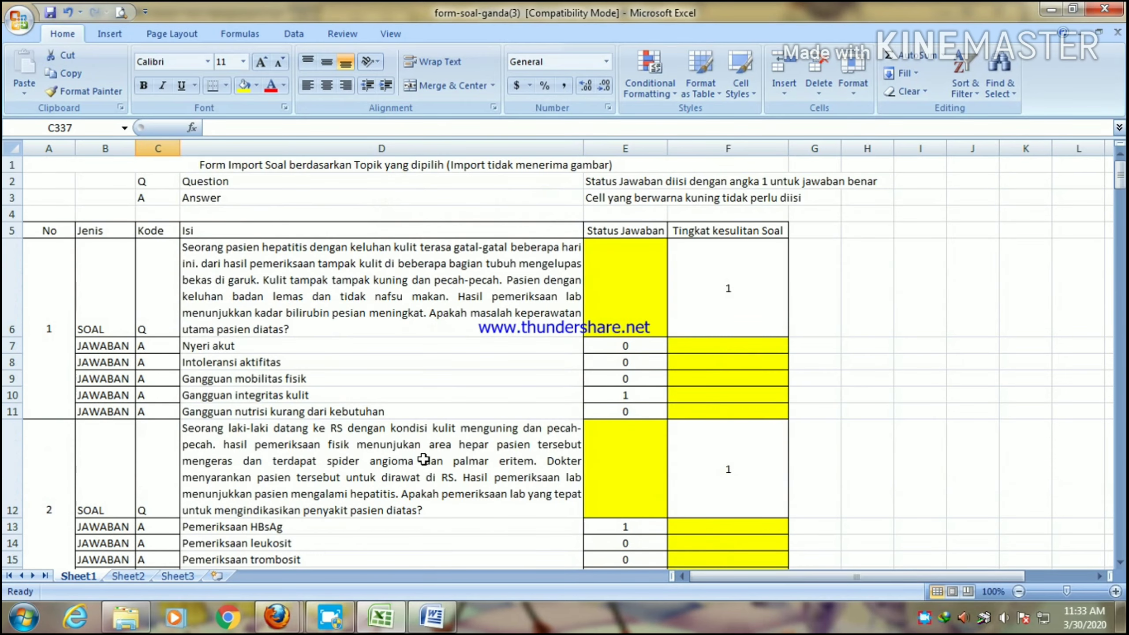
pyautogui.scroll(-2, 424, 460)
pyautogui.scroll(2, 303, 395)
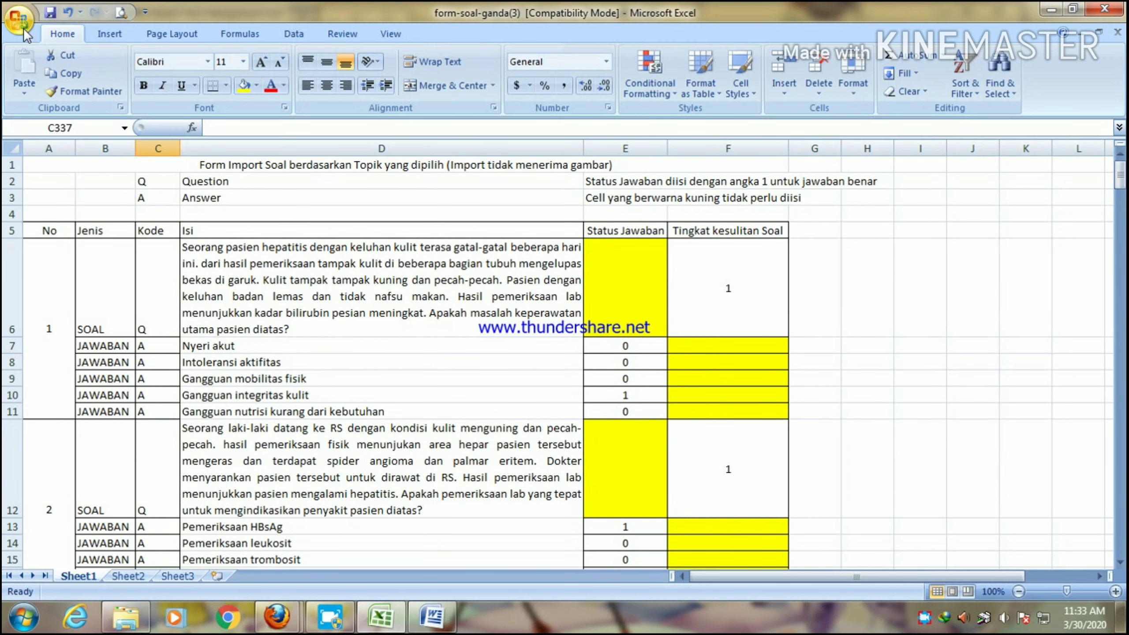
pyautogui.click(18, 18)
pyautogui.moveTo(60, 198)
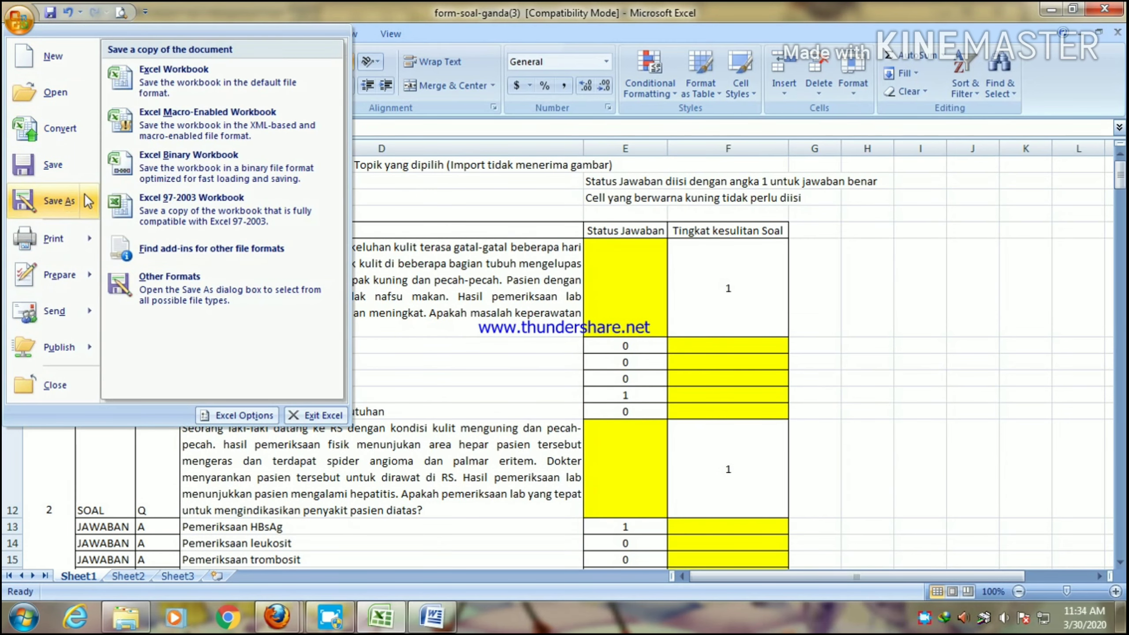
pyautogui.click(175, 74)
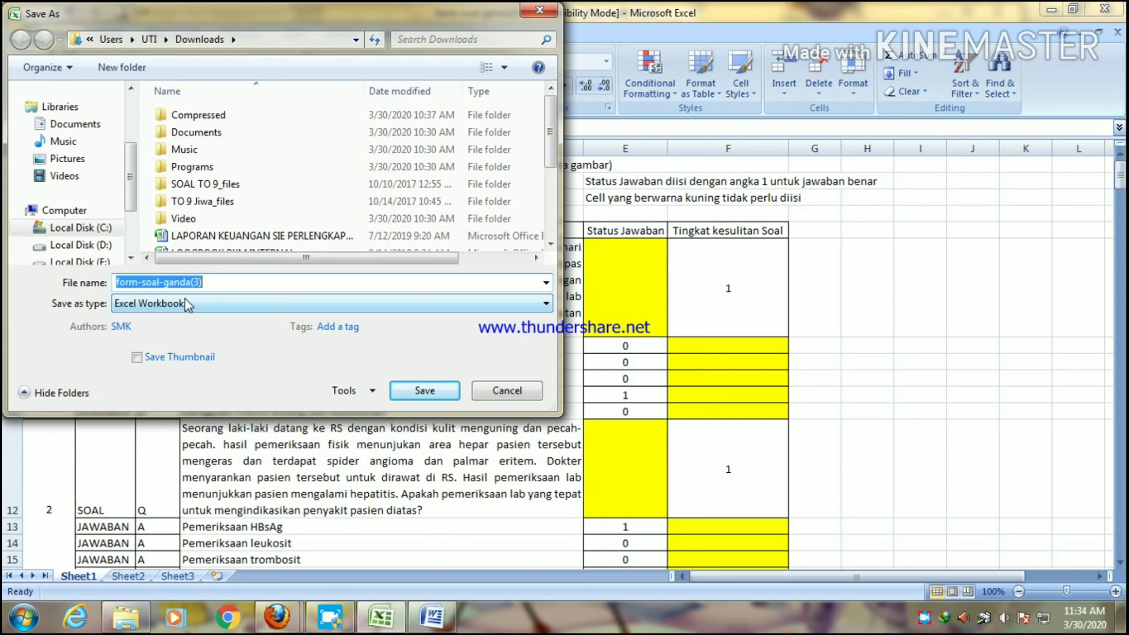
pyautogui.write('SOAL')
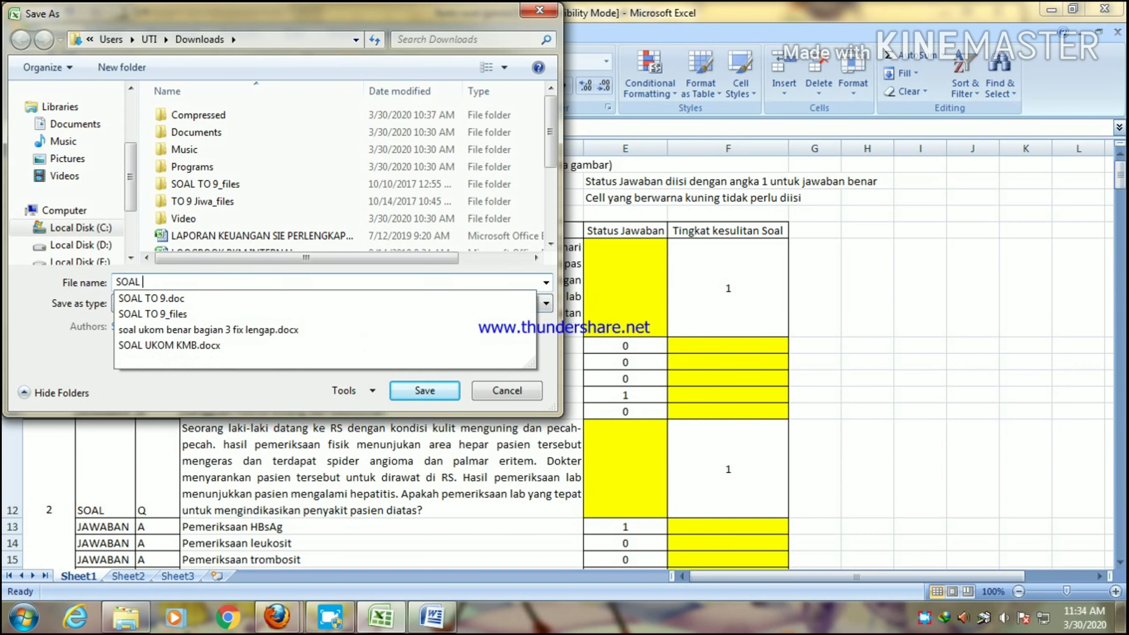
pyautogui.write(' UTS KMB 2')
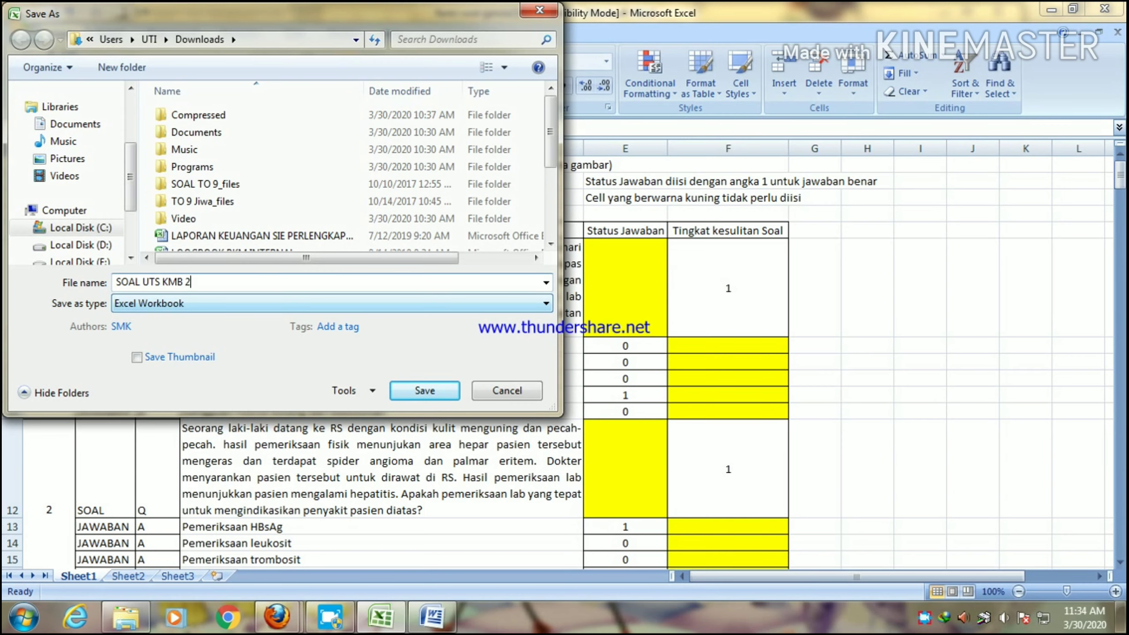
pyautogui.press('Return')
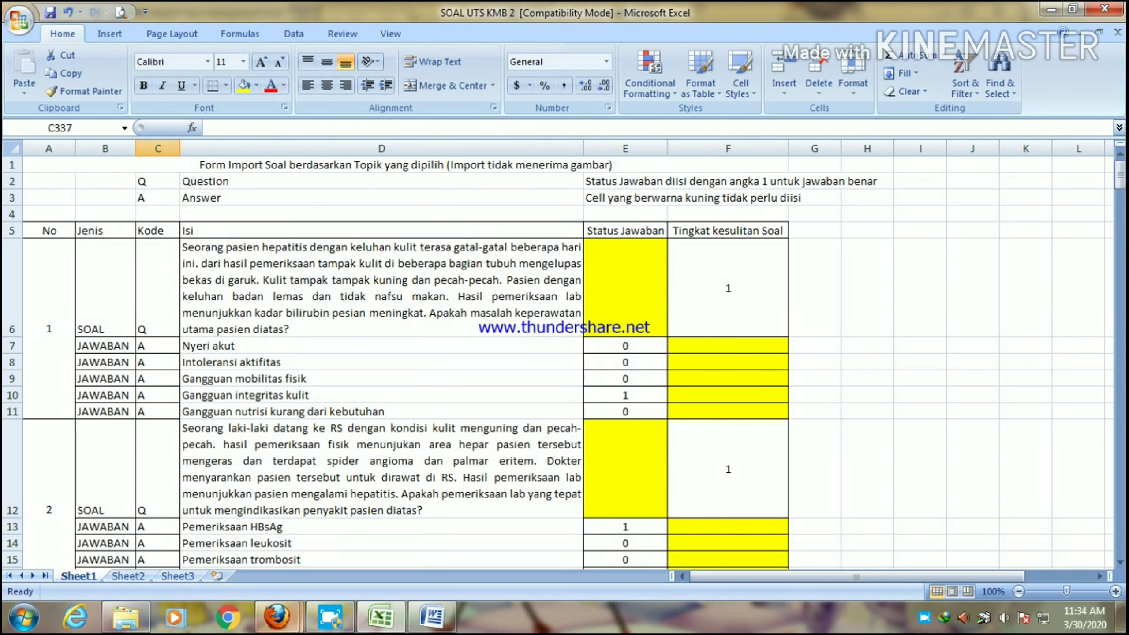
# Switch to Firefox and import the file SOAL UTS KMB 2 into the topic UTS KMB 2 S1 Kep 2020.
pyautogui.moveTo(277, 617)
pyautogui.click(252, 566)
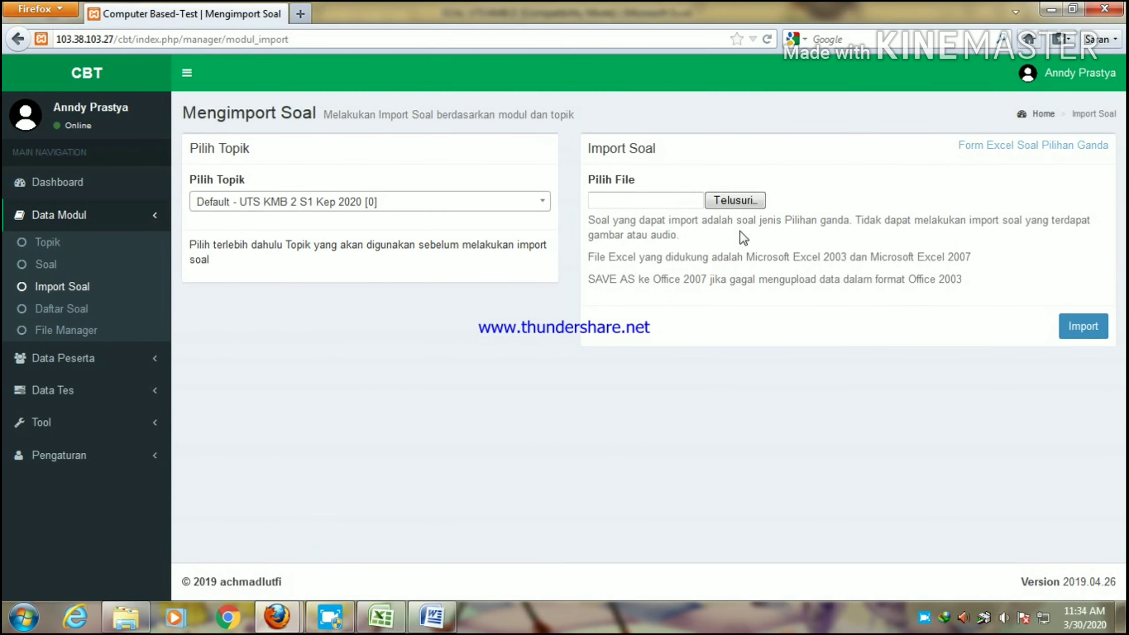
pyautogui.click(738, 200)
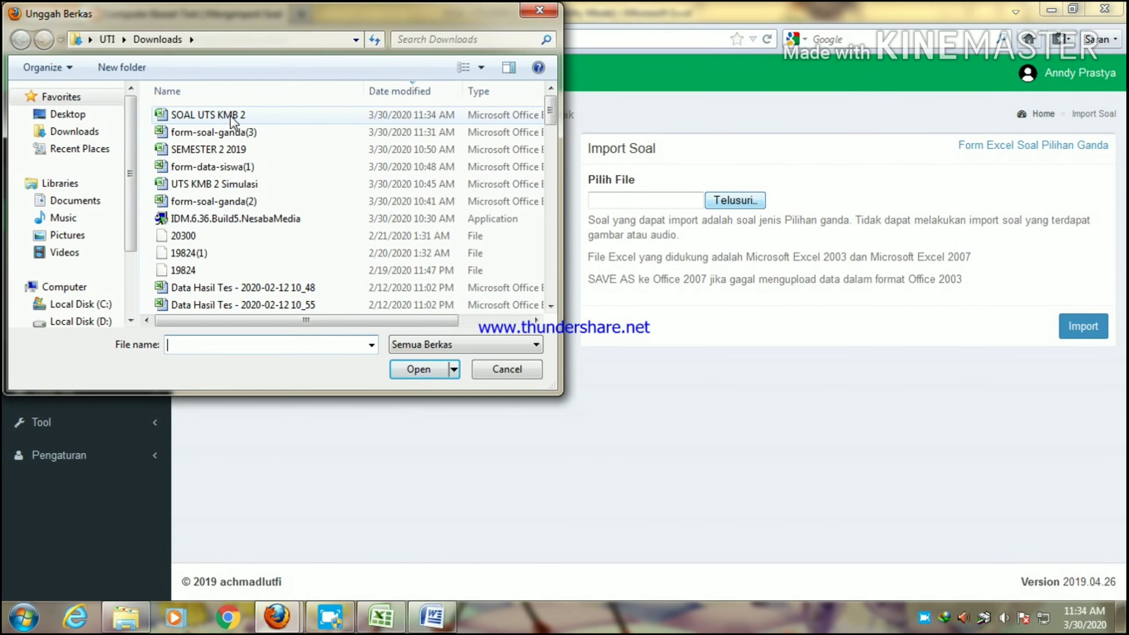
pyautogui.click(229, 114)
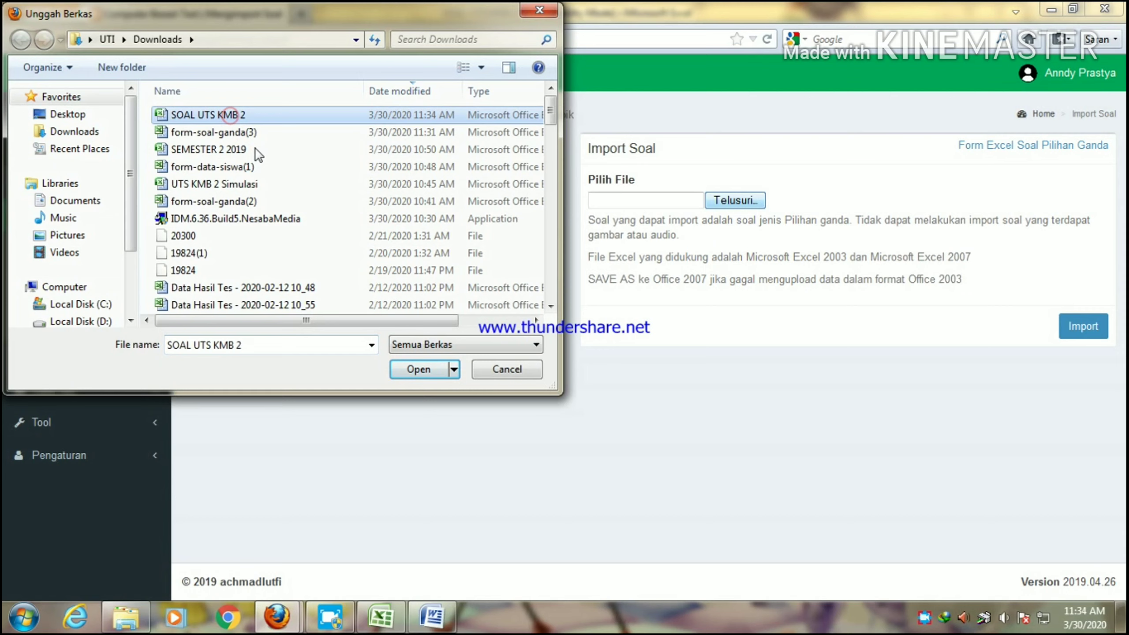
pyautogui.click(425, 369)
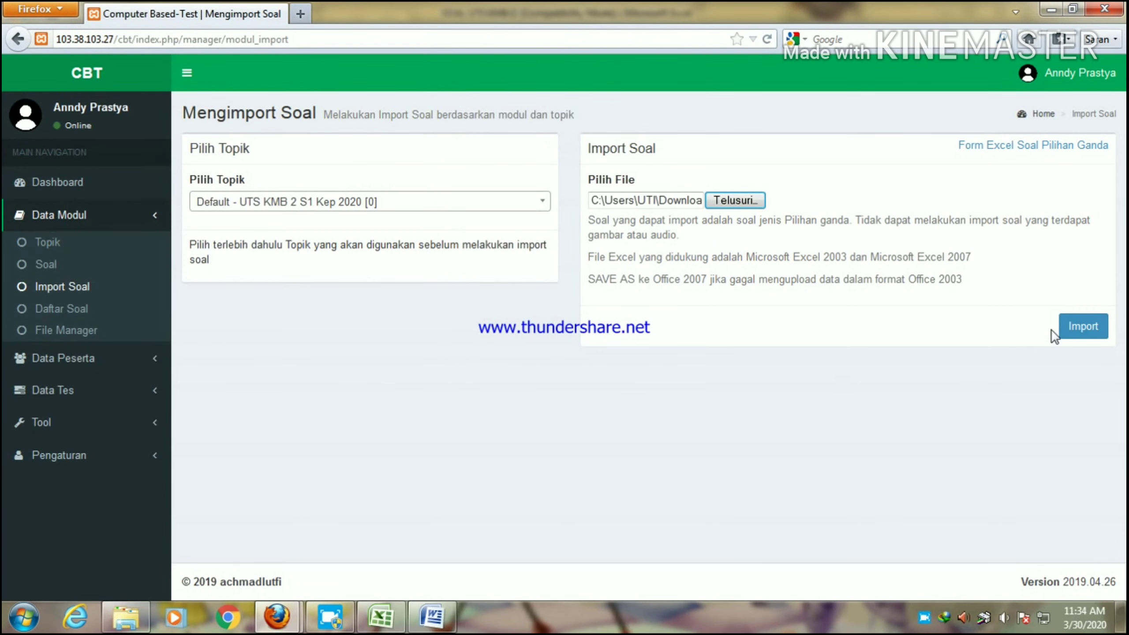
pyautogui.click(1082, 327)
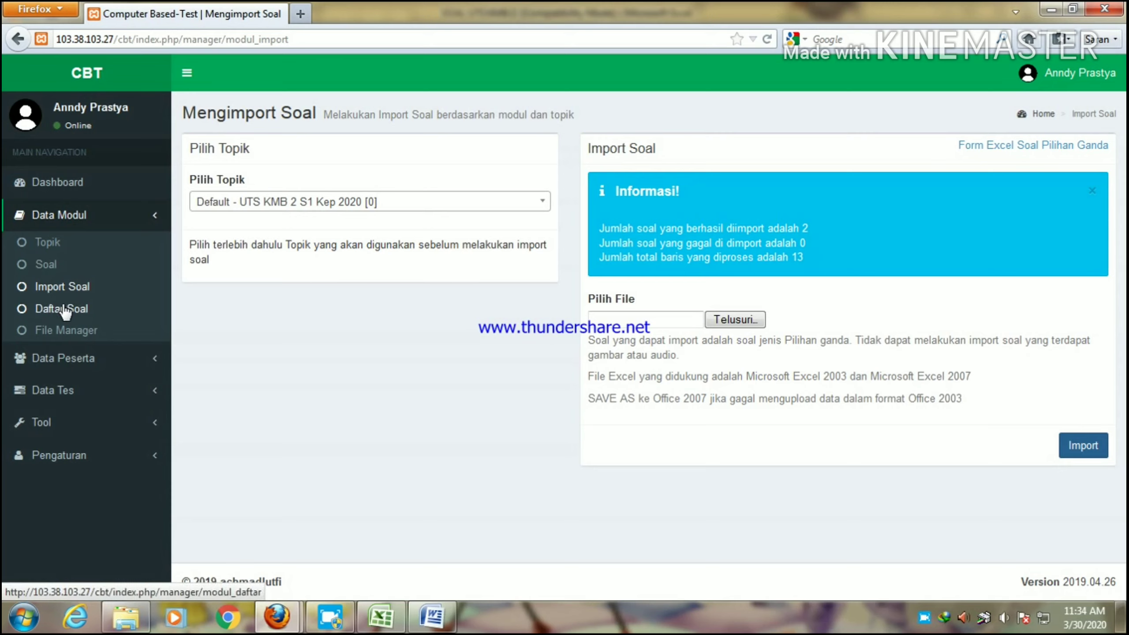
# Check the number of questions for UTS KMB 2 S1 Kep 2020 on page 3 of the topic list.
pyautogui.click(49, 248)
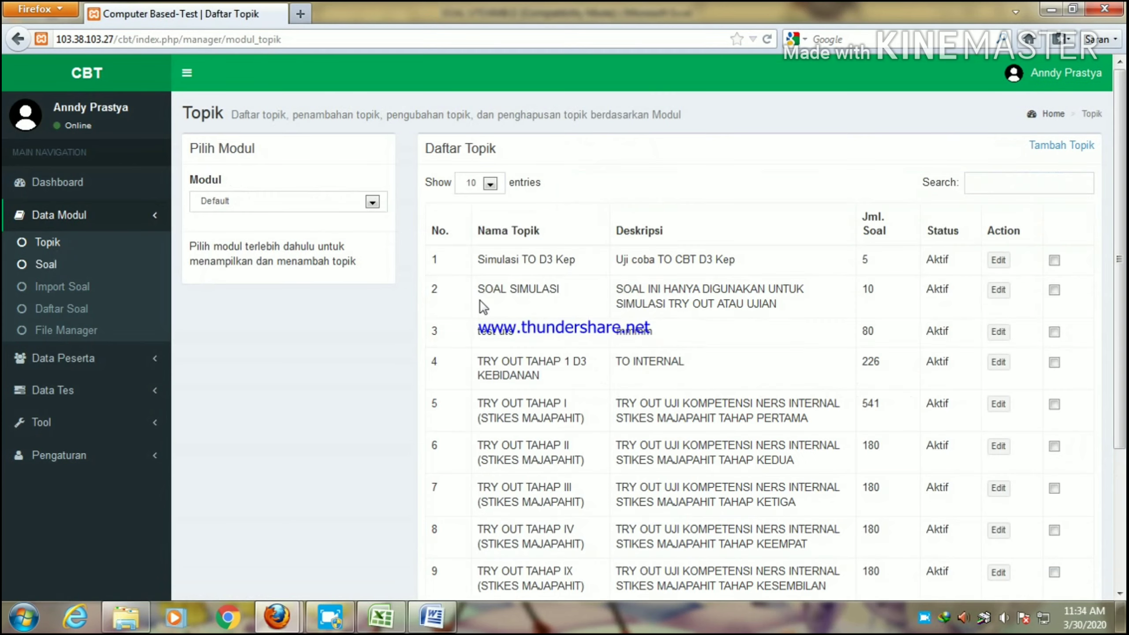
pyautogui.scroll(-4, 723, 322)
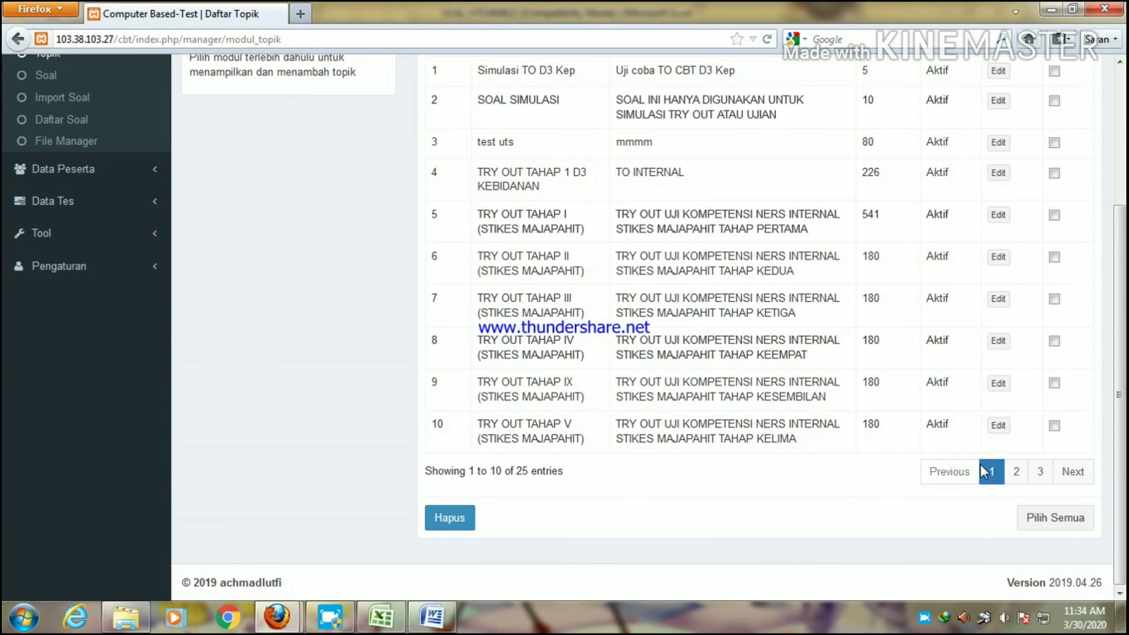
pyautogui.click(1048, 473)
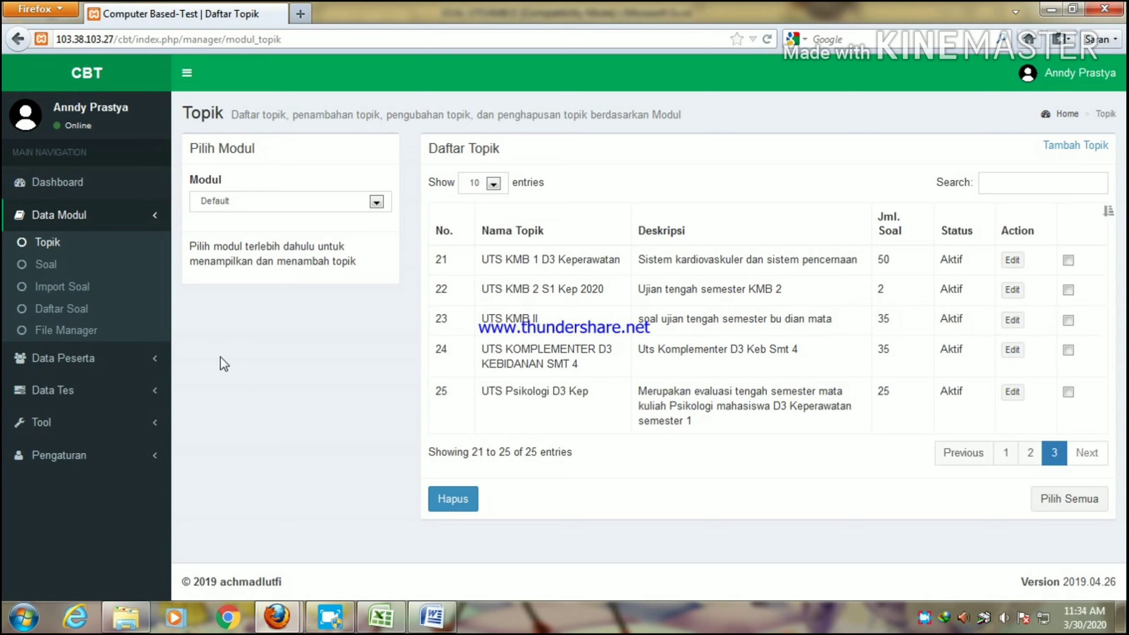
# Look through both pages of the participant group list for the existing group names.
pyautogui.click(125, 362)
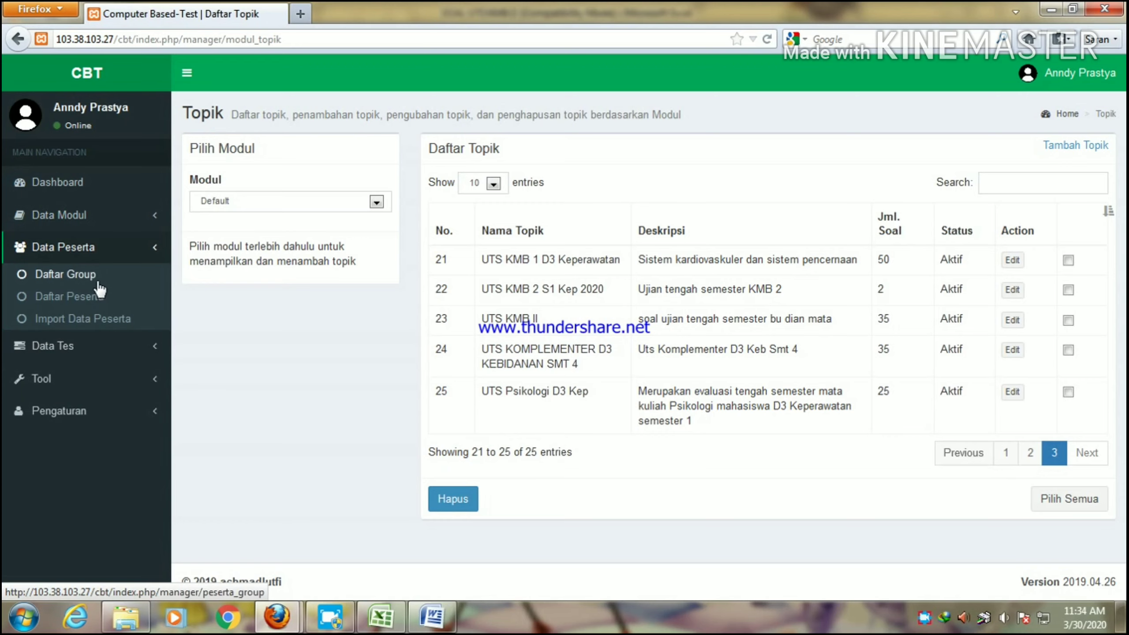
pyautogui.click(96, 283)
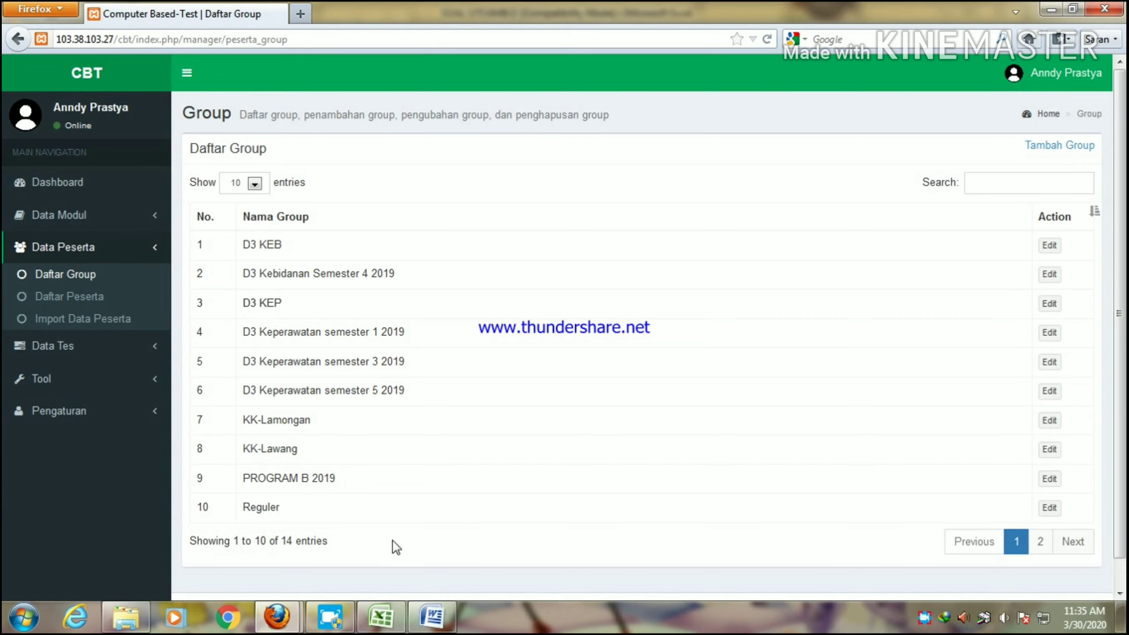
pyautogui.click(1039, 543)
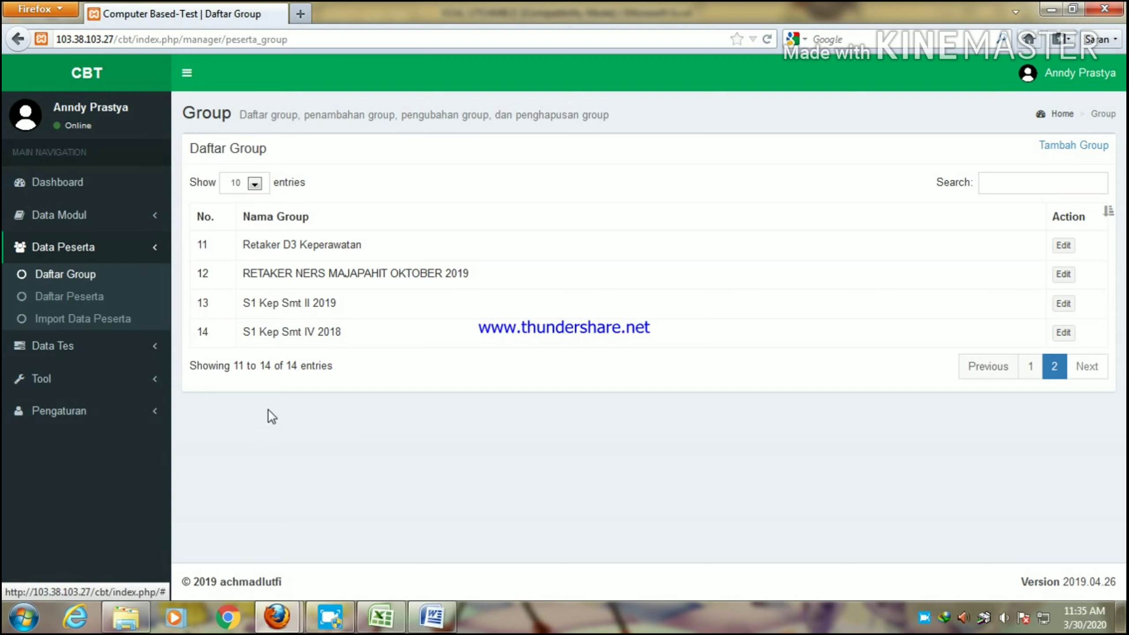
# Download the student import form form-data-siswa.xls from the participant data import page and open it in Excel.
pyautogui.click(131, 319)
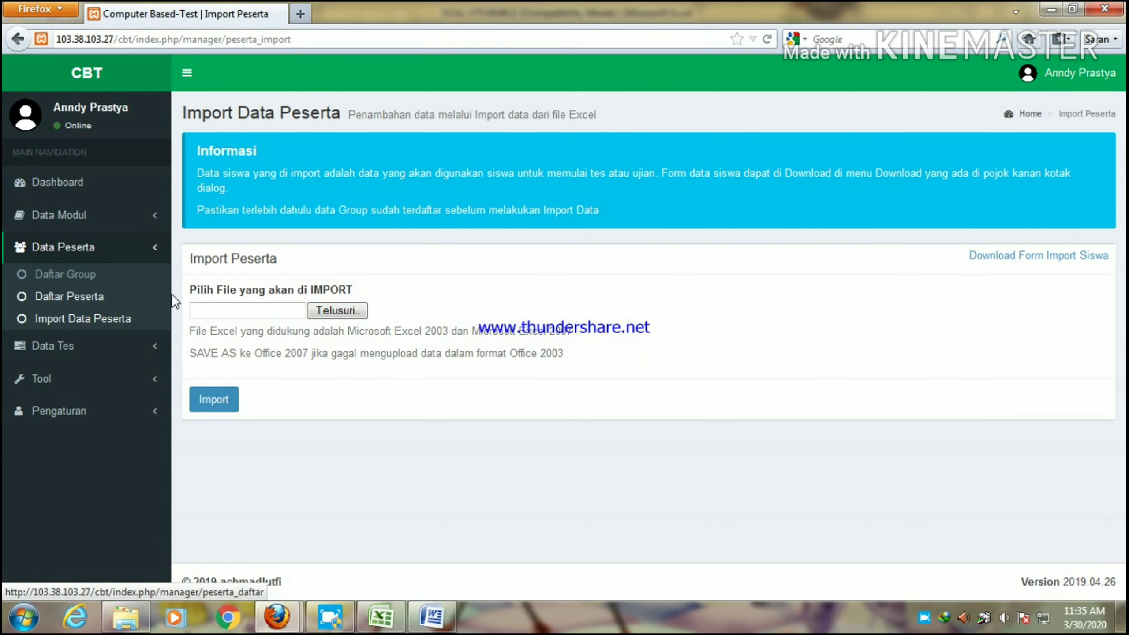
pyautogui.click(339, 312)
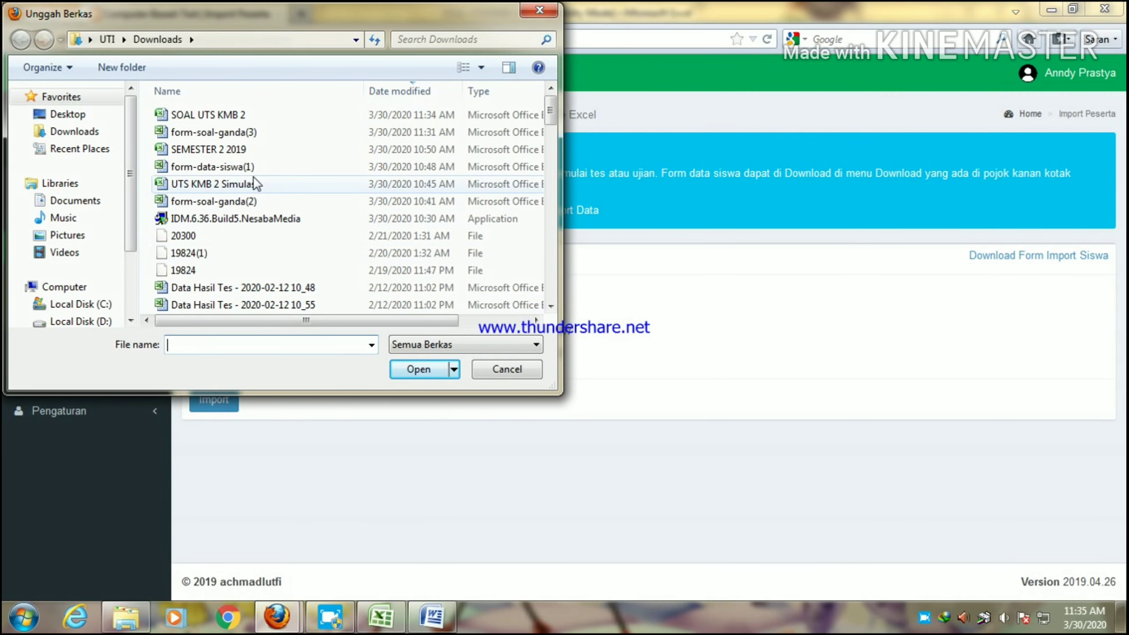
pyautogui.click(507, 370)
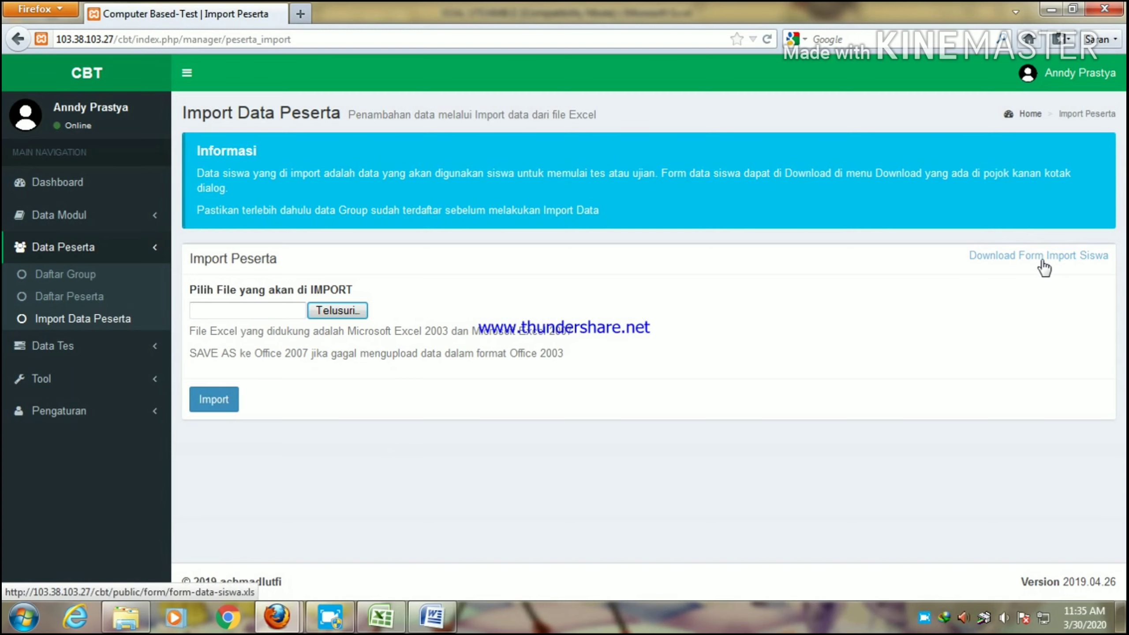
pyautogui.click(1030, 257)
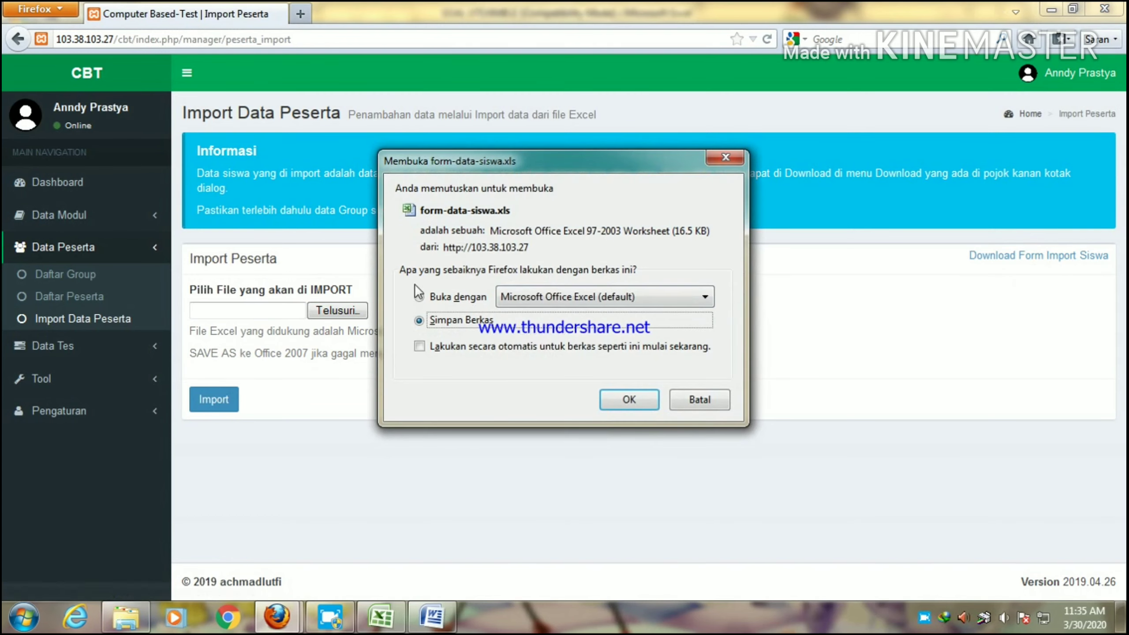
pyautogui.click(629, 400)
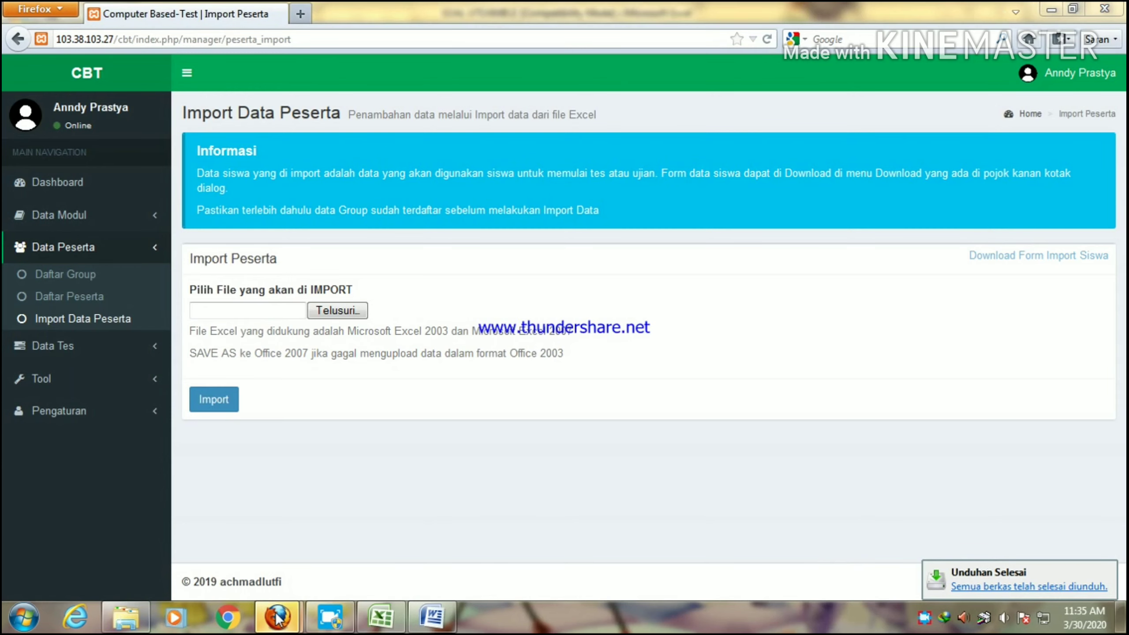
pyautogui.moveTo(277, 618)
pyautogui.click(399, 532)
pyautogui.doubleClick(125, 66)
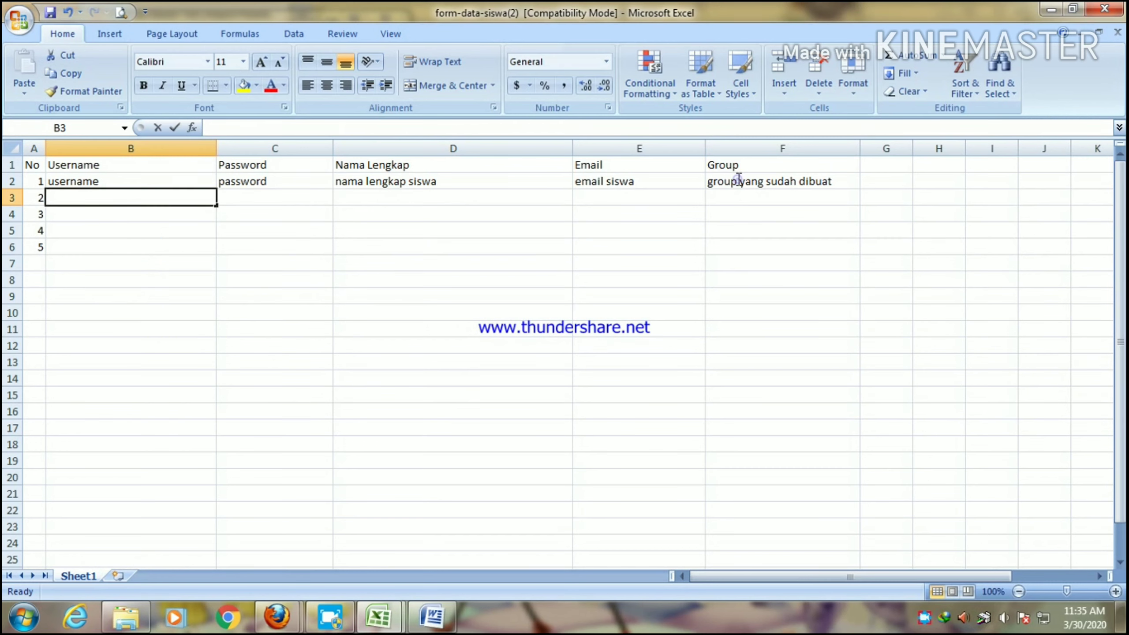
# Review the form's participant columns, then switch to Firefox and copy the group name S1 Kep Smt II 2019 from page 2 of the group list.
pyautogui.click(165, 184)
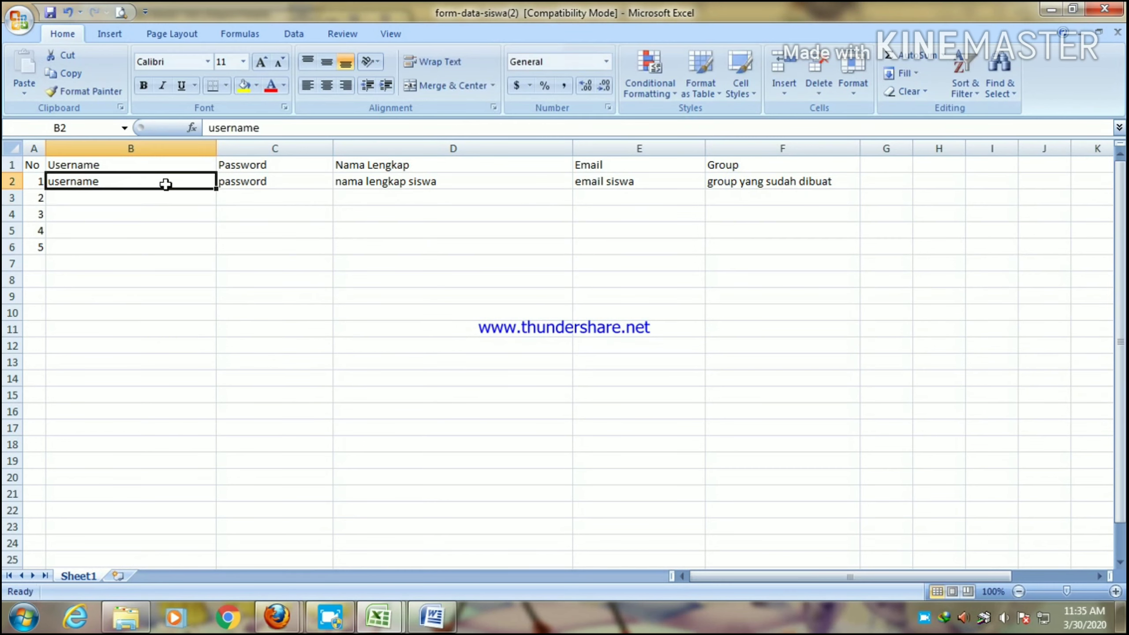
pyautogui.click(238, 182)
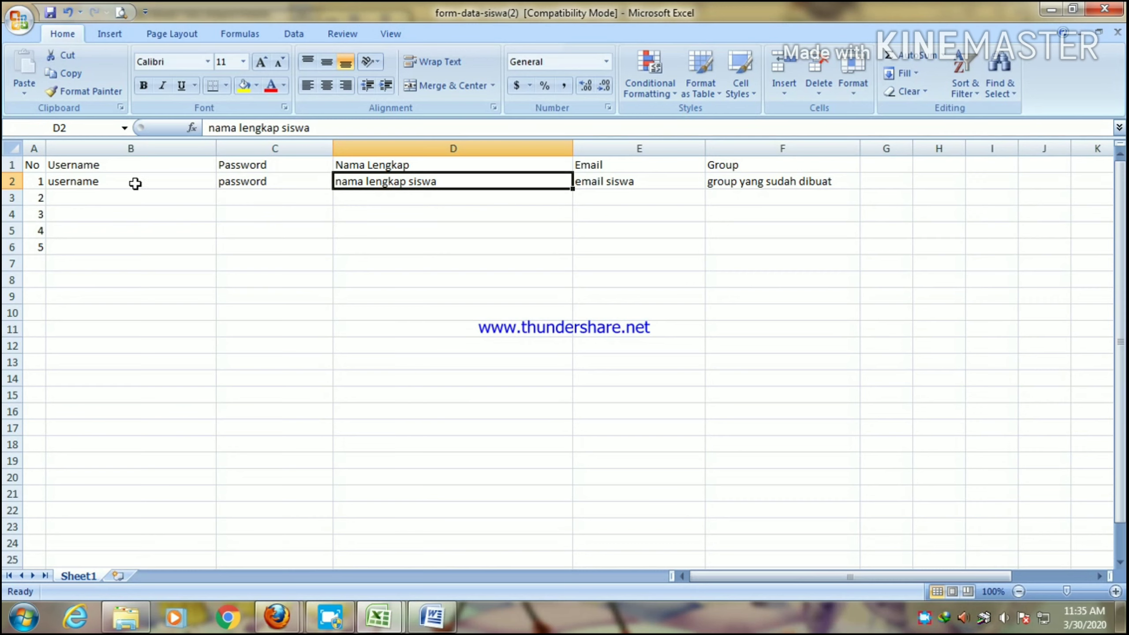
pyautogui.click(735, 183)
pyautogui.moveTo(287, 618)
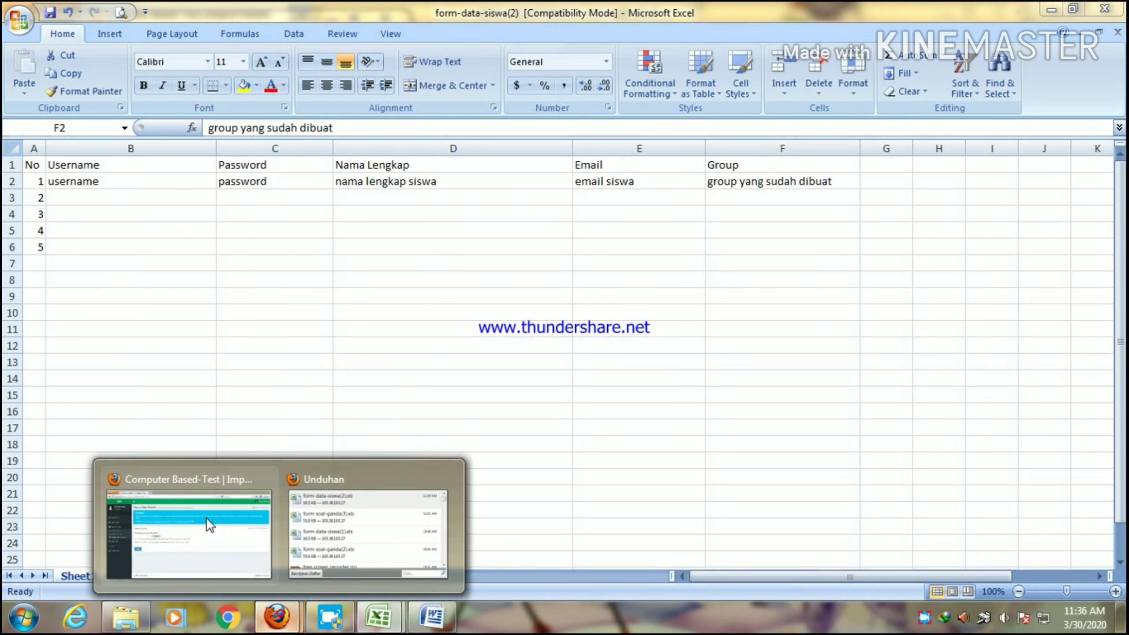
pyautogui.click(198, 516)
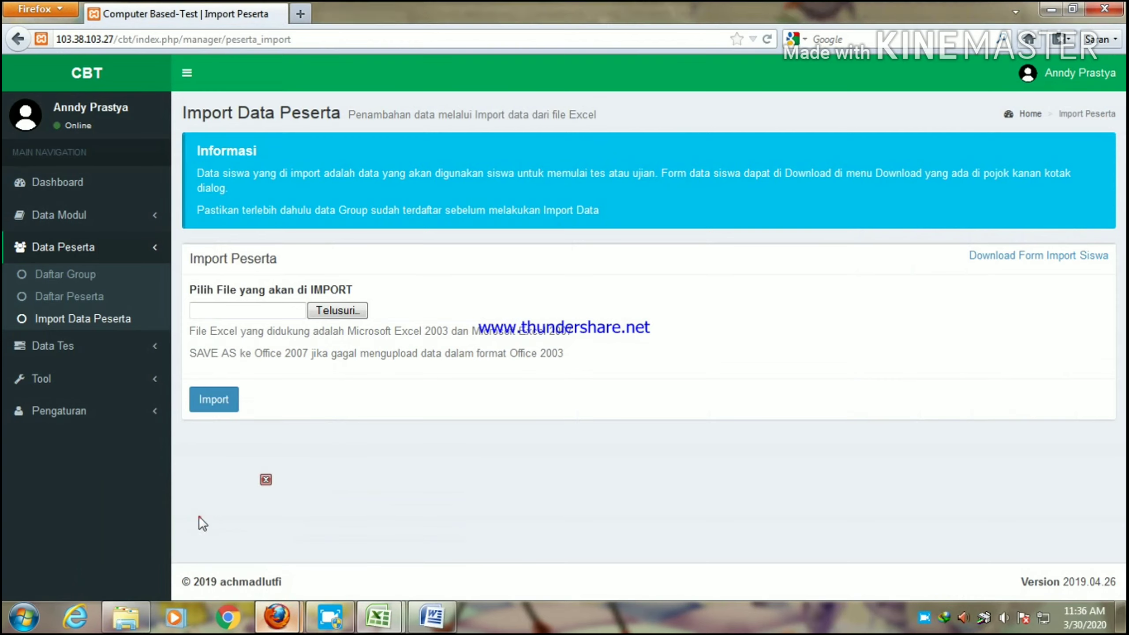
pyautogui.click(84, 295)
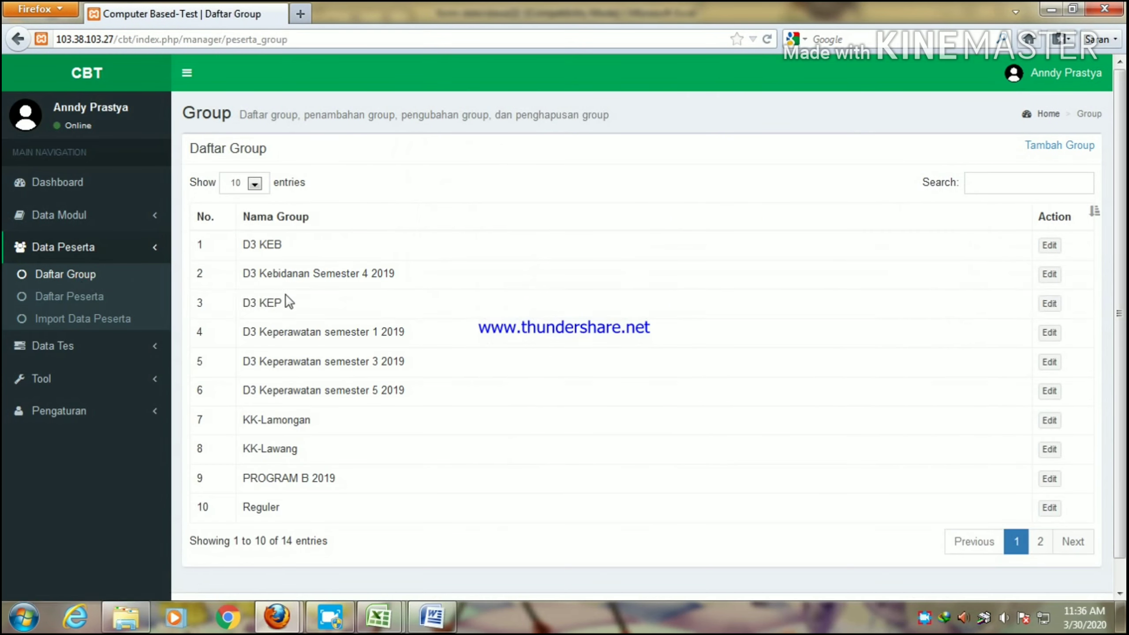
pyautogui.click(1038, 548)
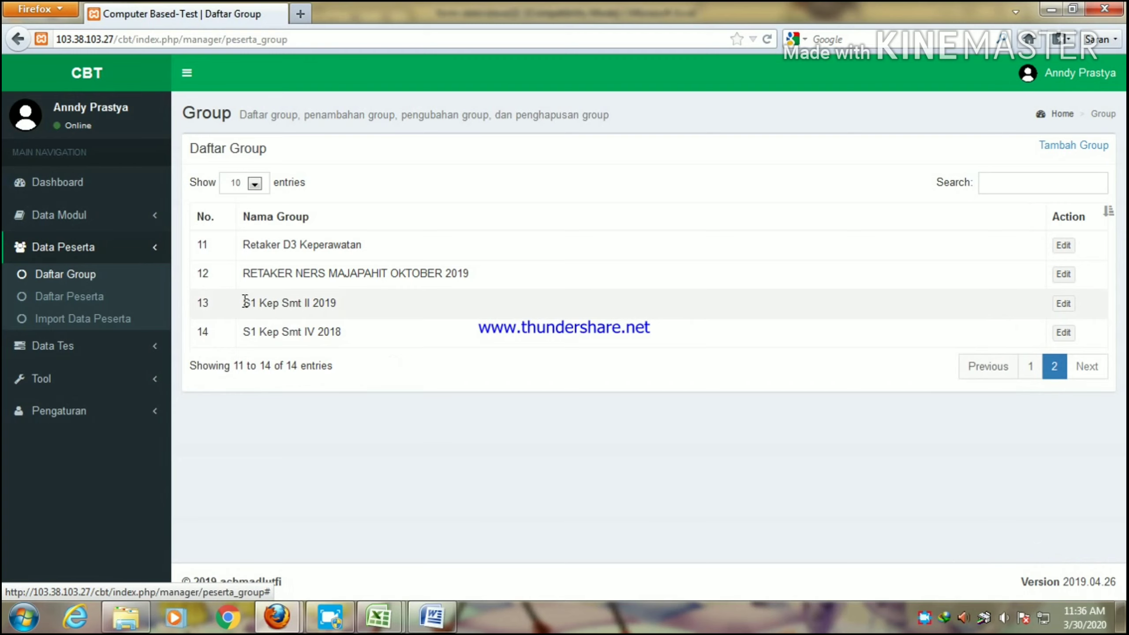
pyautogui.moveTo(244, 302); pyautogui.dragTo(360, 305)
pyautogui.hotkey('ctrl', 'c')
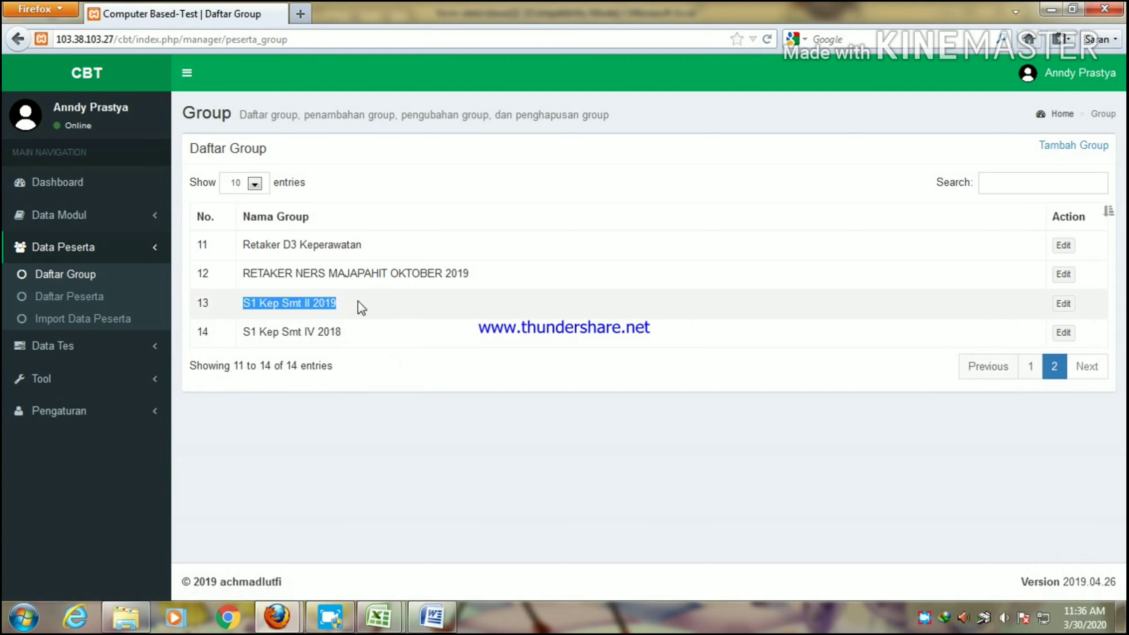
# Switch to the form-data-siswa(2) workbook in Excel and paste the copied group name into Group cell F2.
pyautogui.click(391, 618)
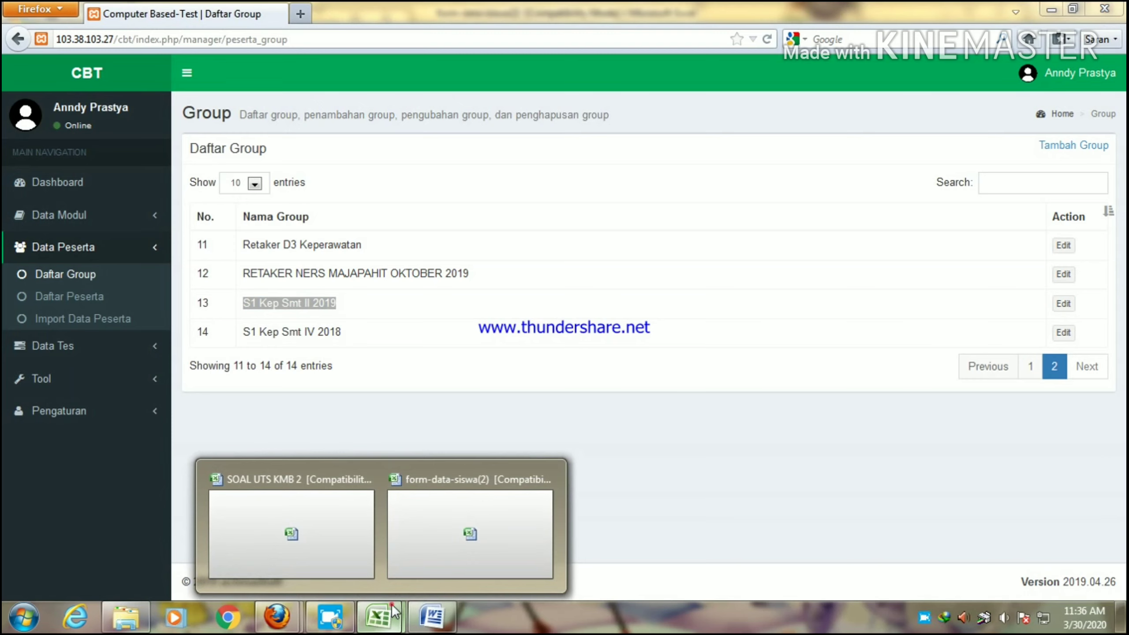
pyautogui.click(443, 551)
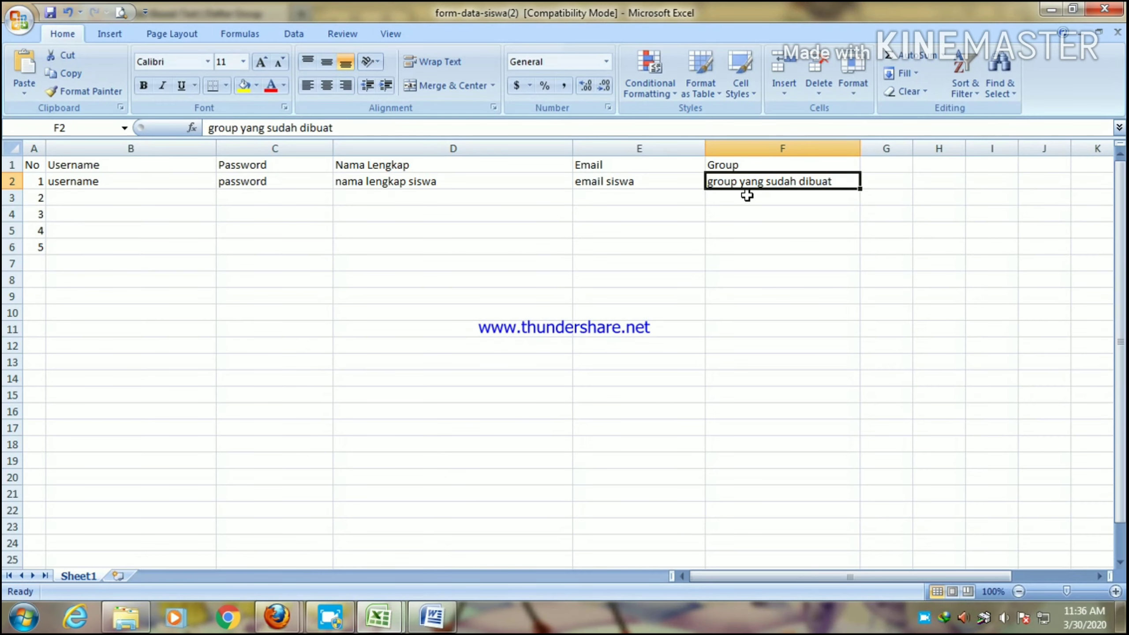
pyautogui.hotkey('ctrl', 'v')
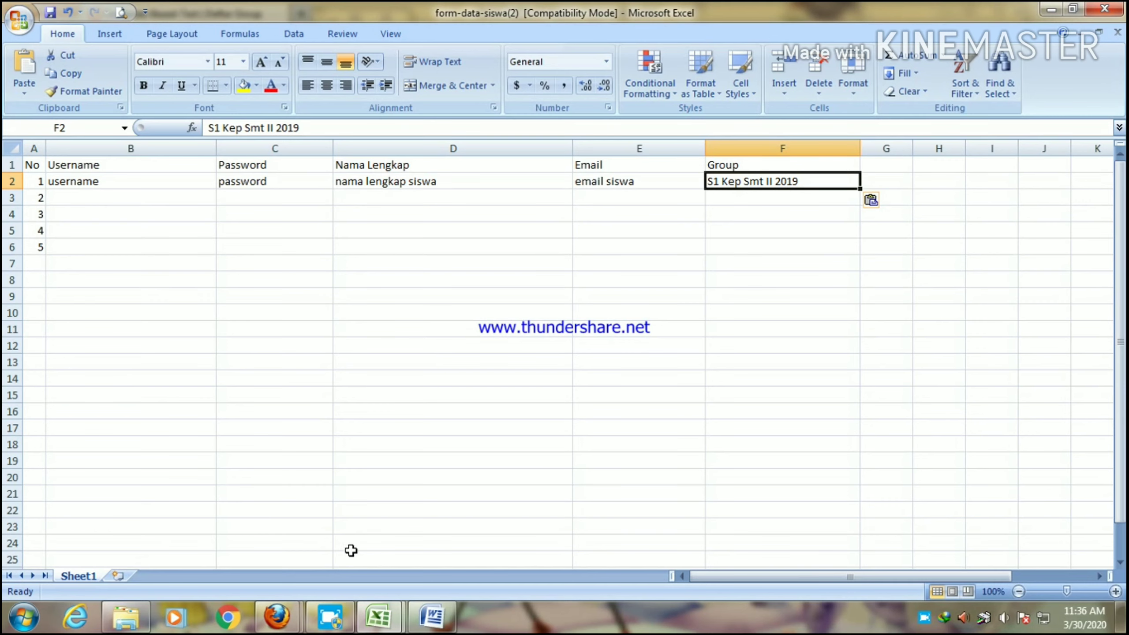
pyautogui.click(276, 618)
pyautogui.click(226, 508)
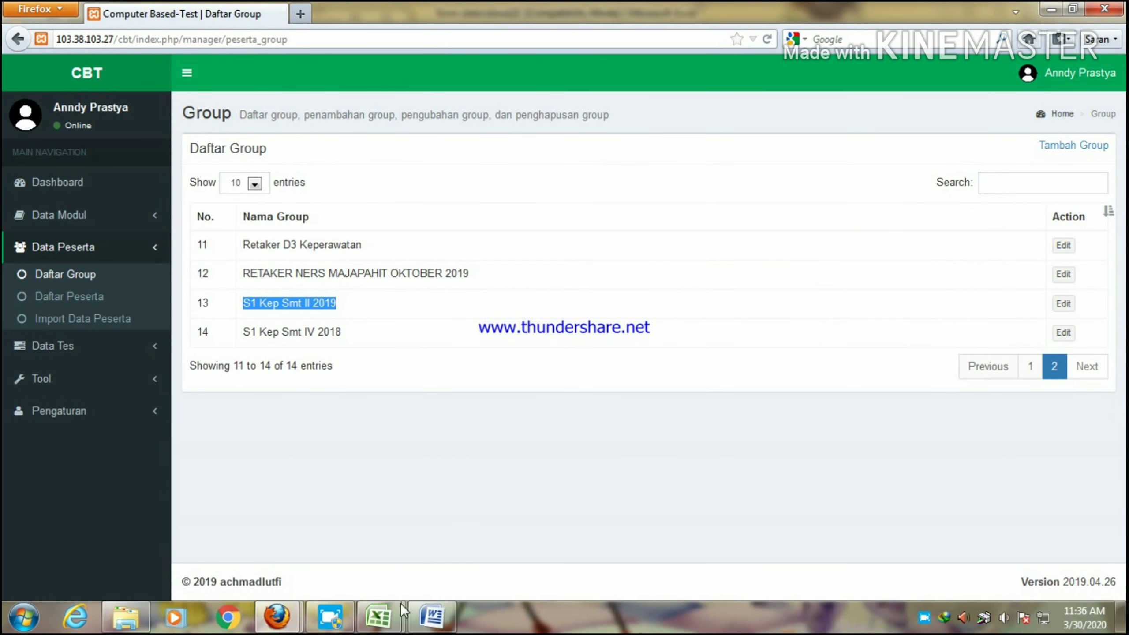
pyautogui.click(390, 623)
pyautogui.click(469, 572)
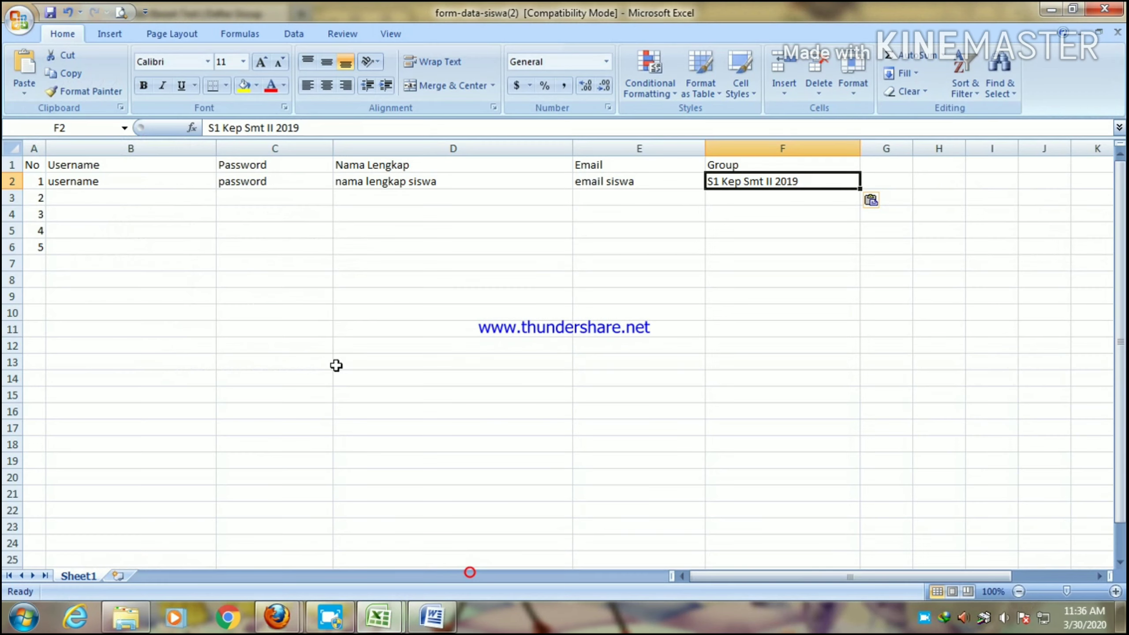
# Save a copy of the student form as an Excel Workbook named S1 Kep 2019 in the Downloads folder.
pyautogui.click(13, 31)
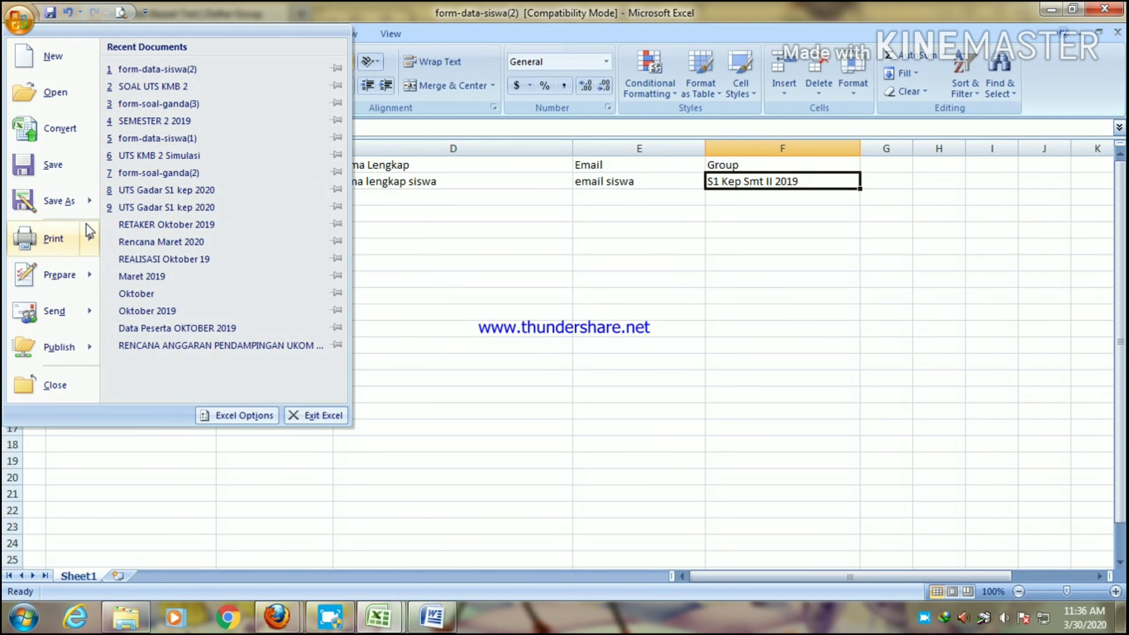
pyautogui.moveTo(98, 209)
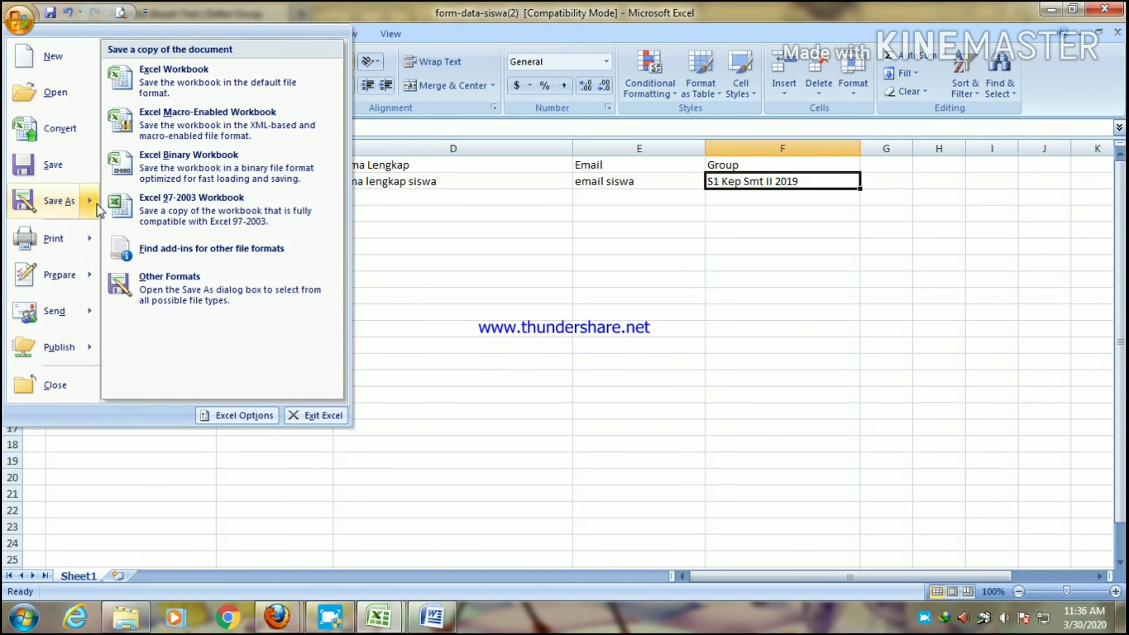
pyautogui.click(169, 82)
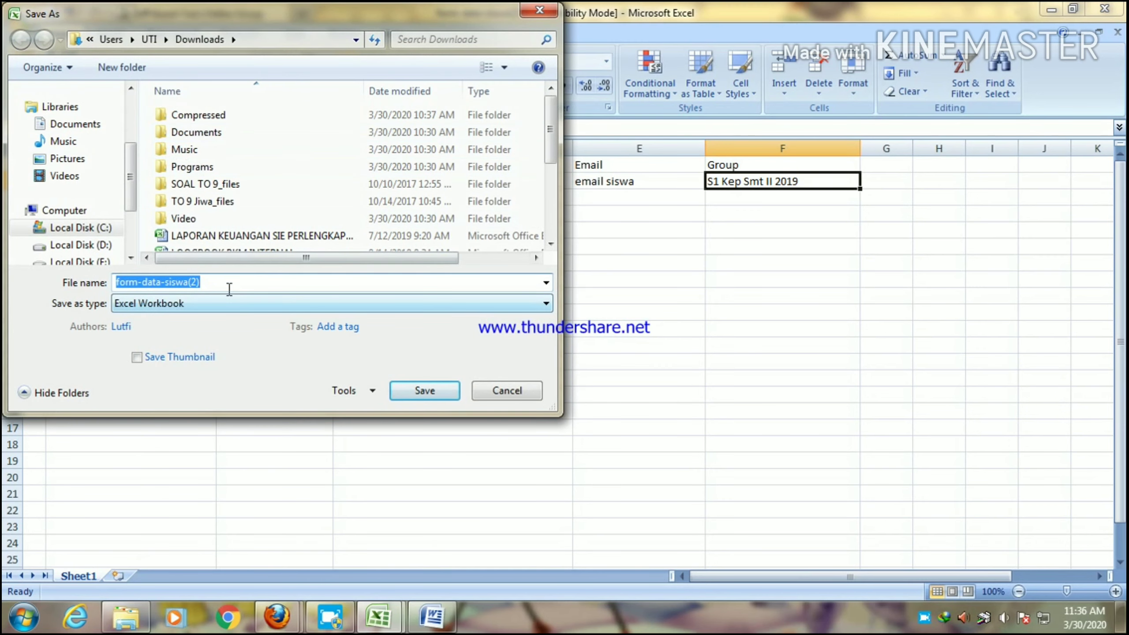
pyautogui.write('S1 Kep 2019')
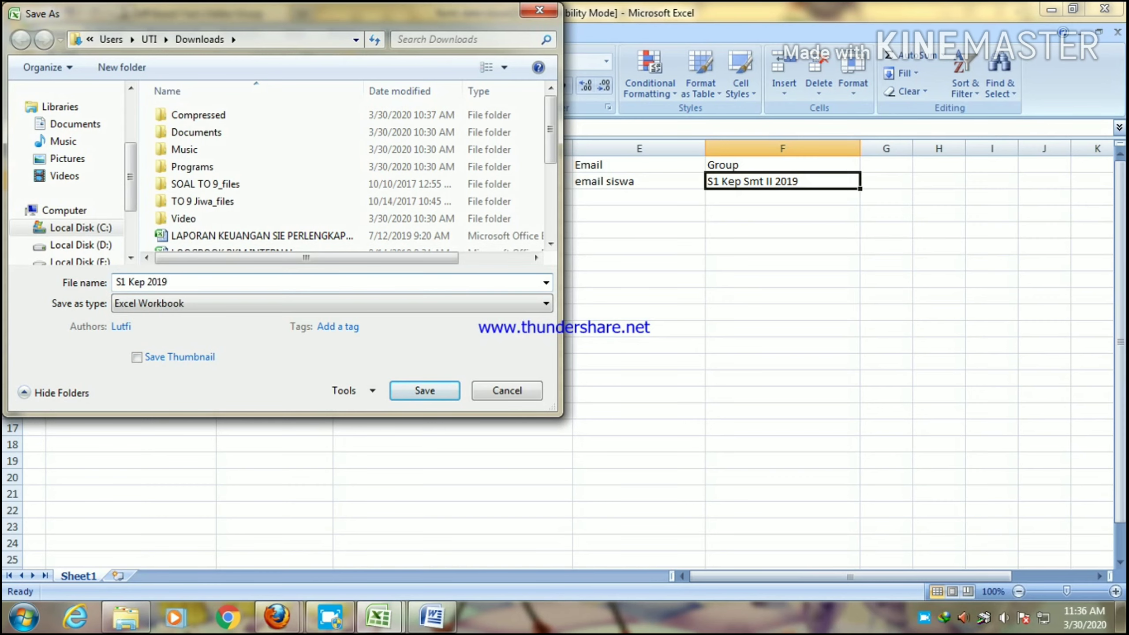
pyautogui.press('Return')
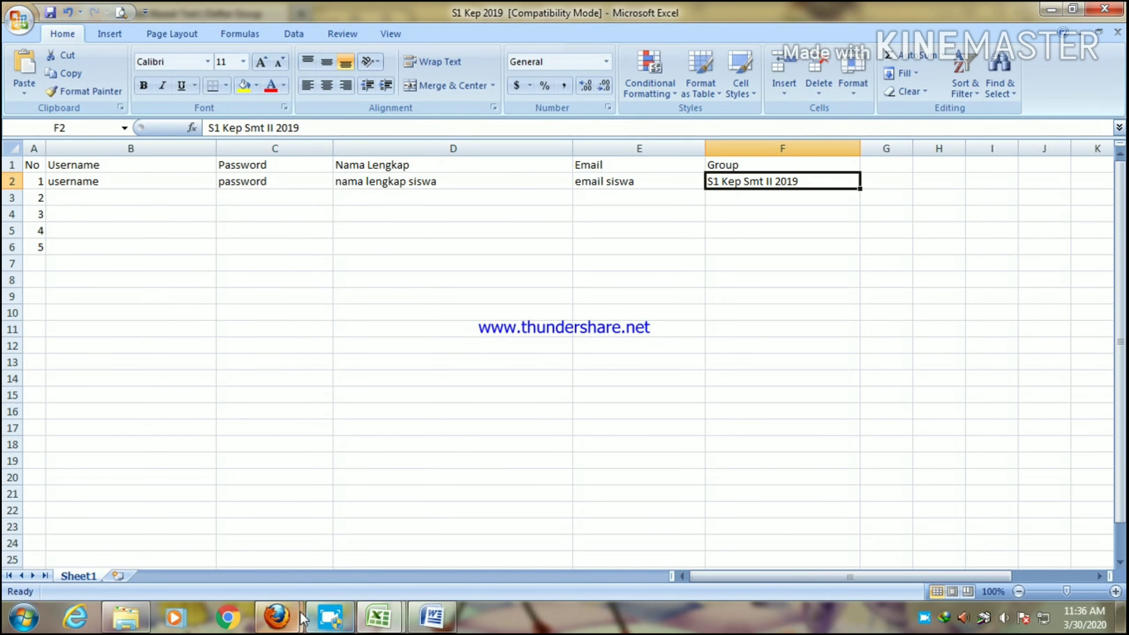
# Switch to Firefox and import the file S1 Kep 2019 from Downloads as participant data.
pyautogui.moveTo(302, 619)
pyautogui.click(229, 556)
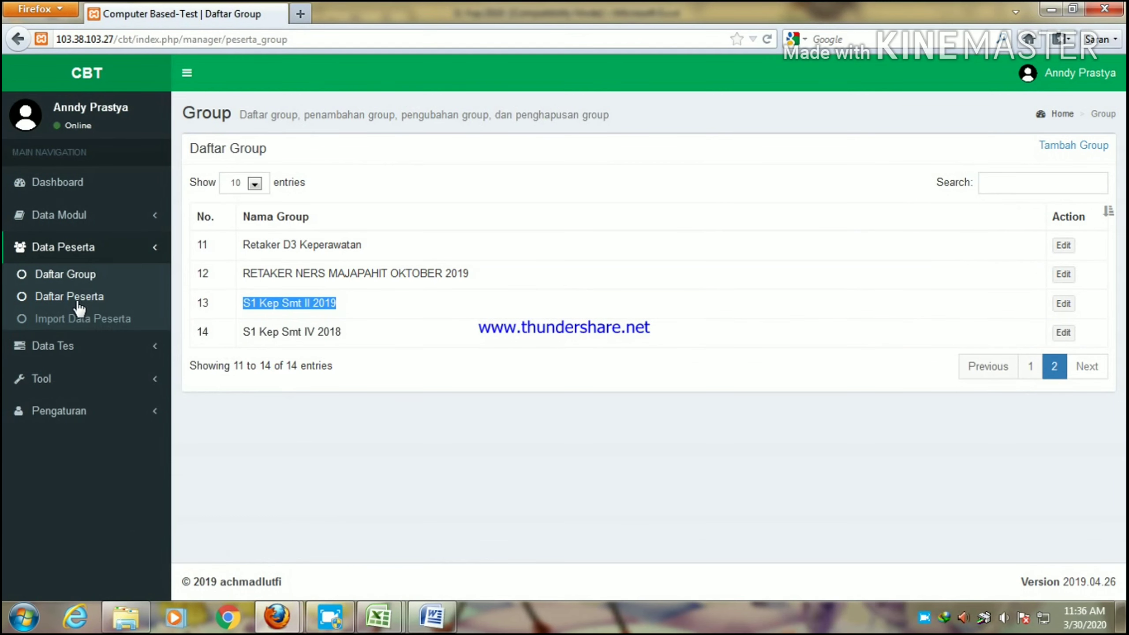
pyautogui.click(71, 317)
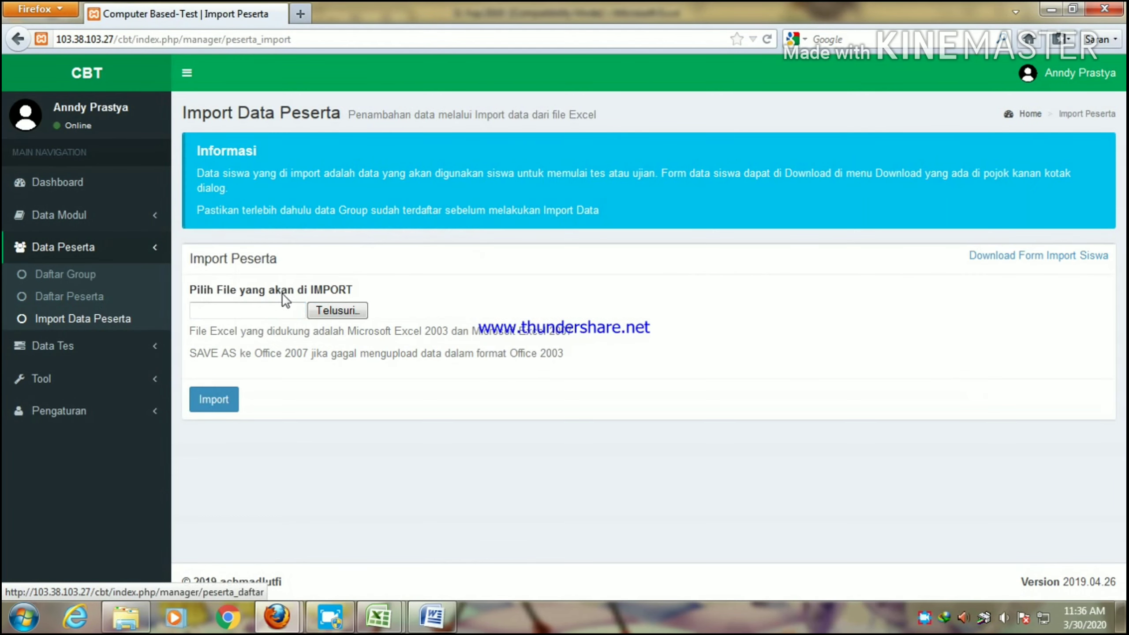
pyautogui.click(352, 311)
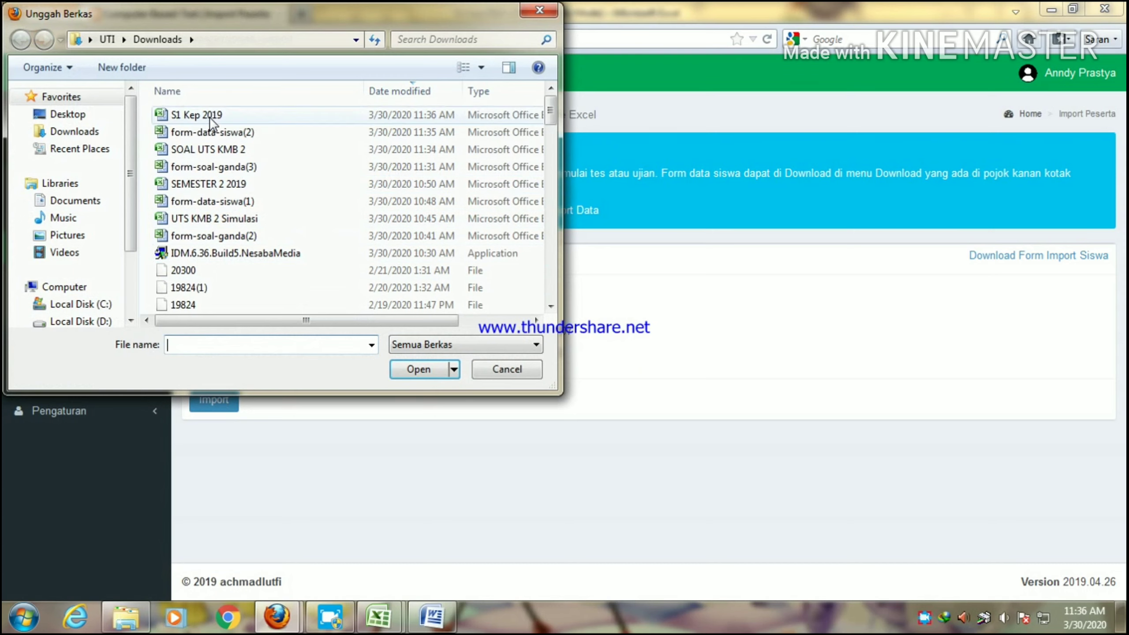
pyautogui.click(211, 117)
pyautogui.click(418, 370)
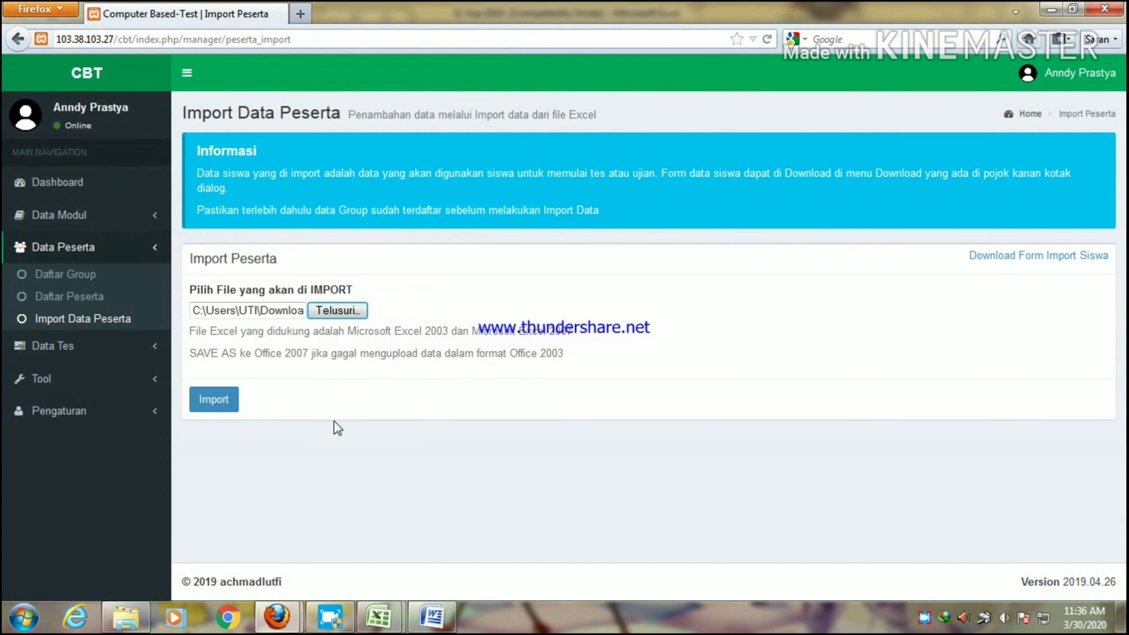
pyautogui.click(219, 399)
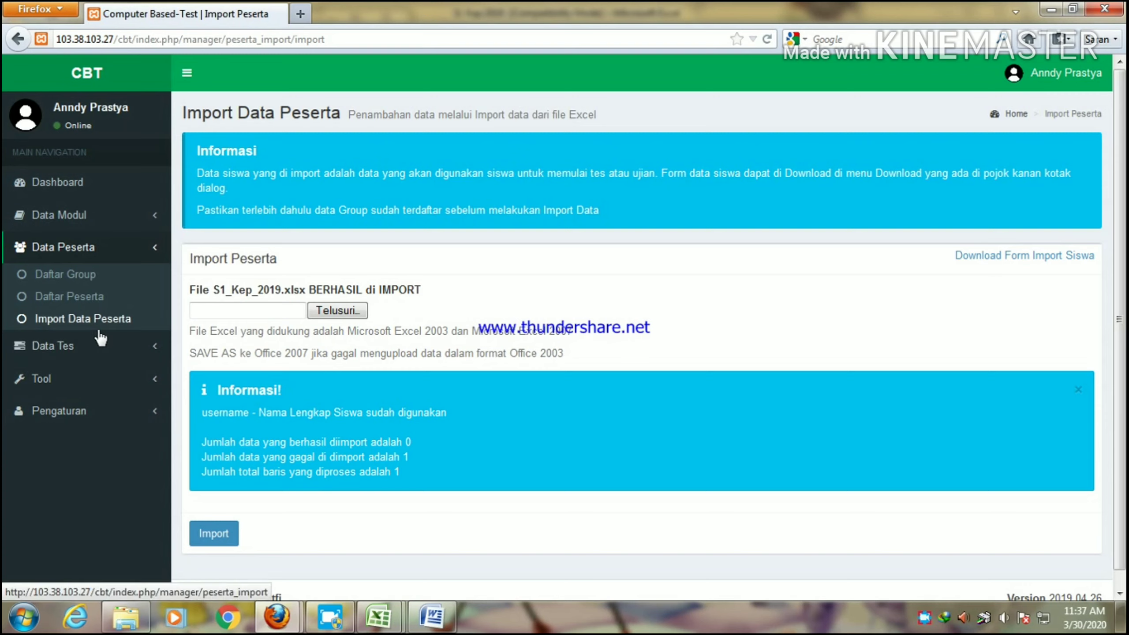
# Start adding a test named UTS KMB 2 S1 Kep SMT 4 2020 with the description Ujian Tengah Semester.
pyautogui.click(139, 248)
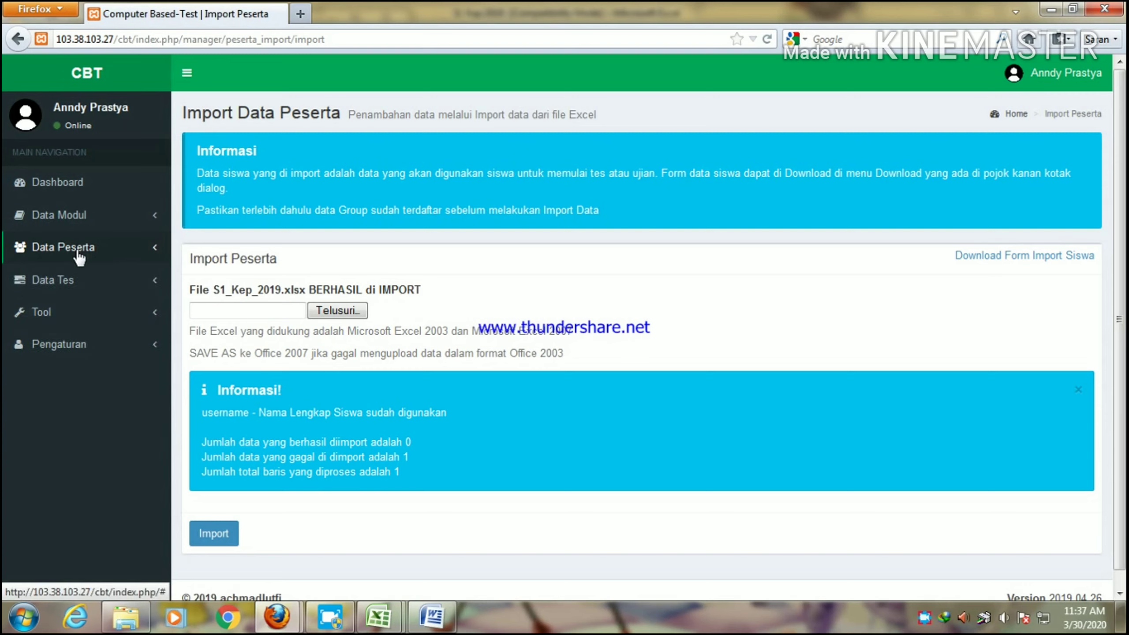
pyautogui.click(124, 285)
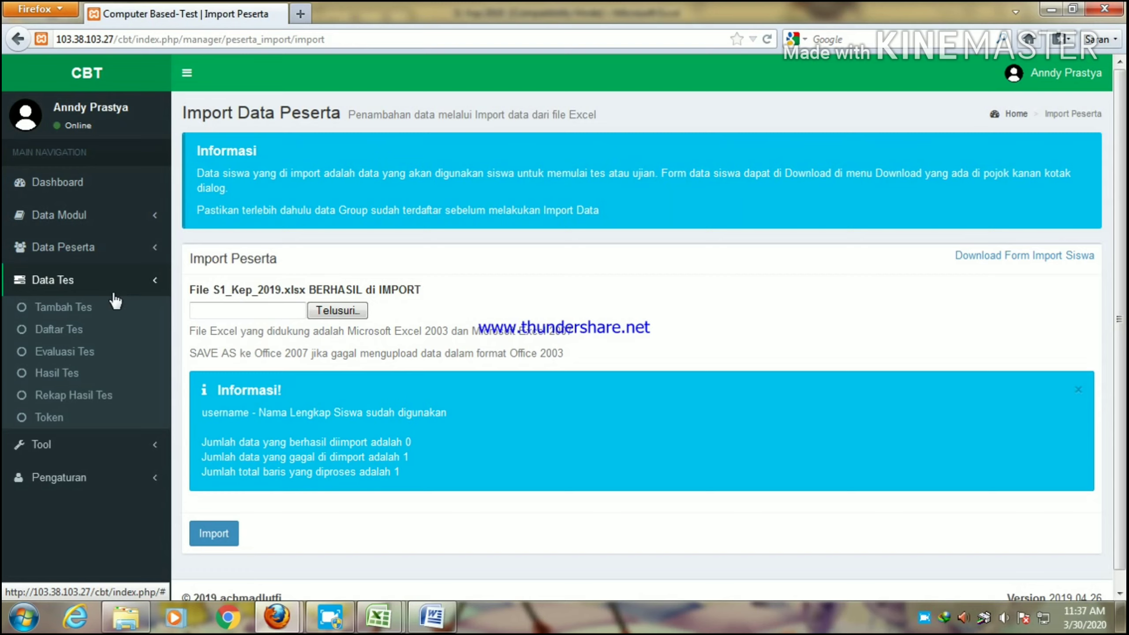
pyautogui.click(91, 309)
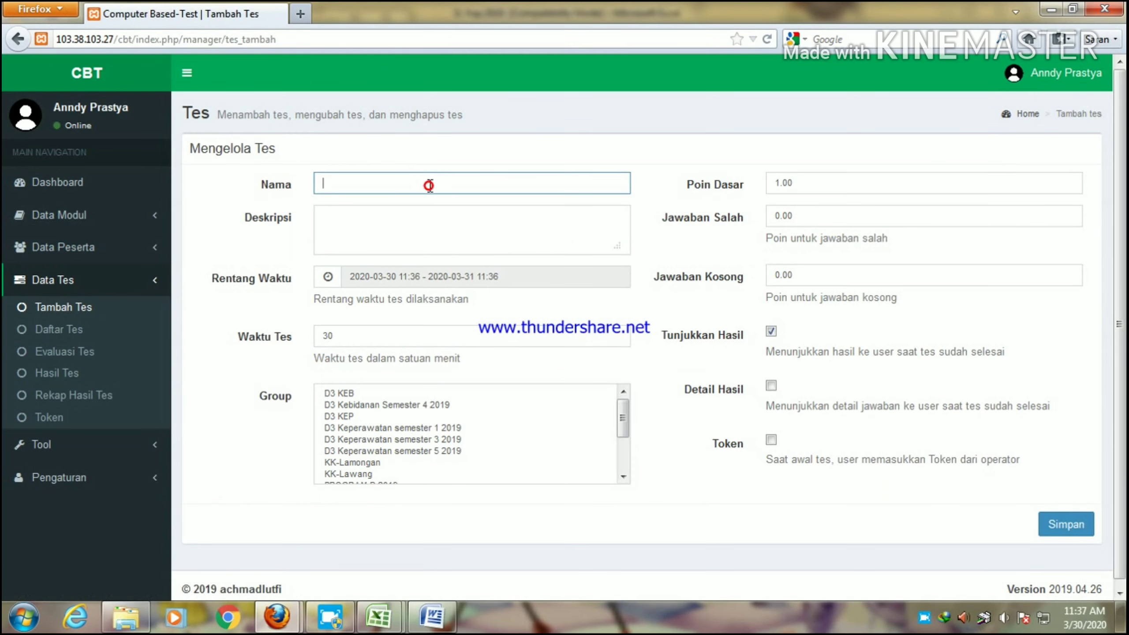
pyautogui.click(430, 187)
pyautogui.write('UTS KM')
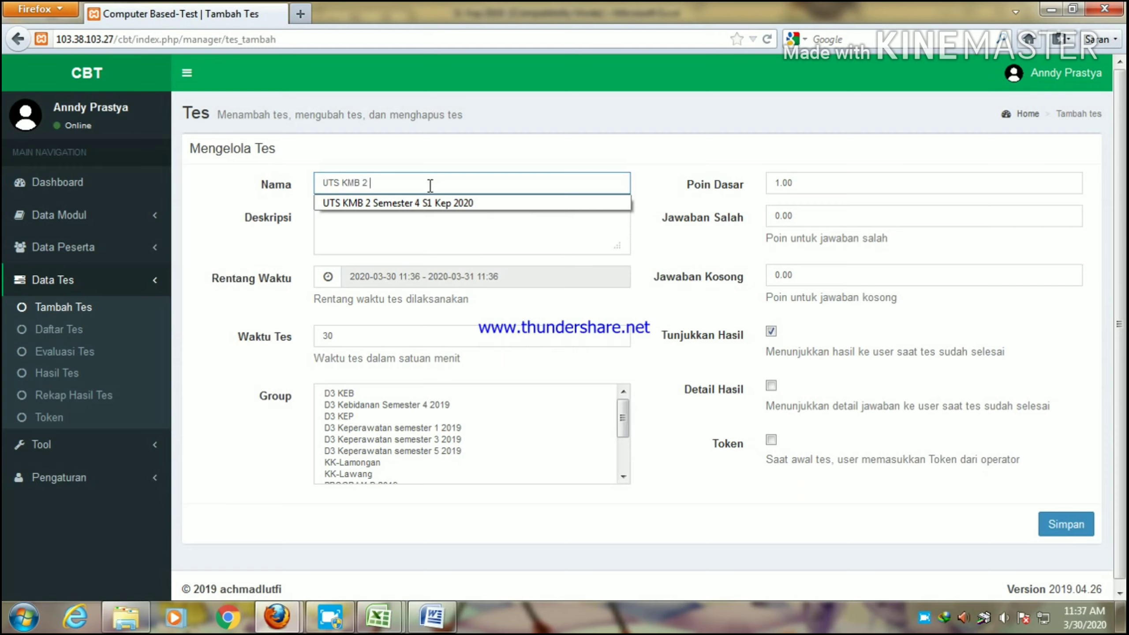
pyautogui.write('B 2 S1 Kep SM')
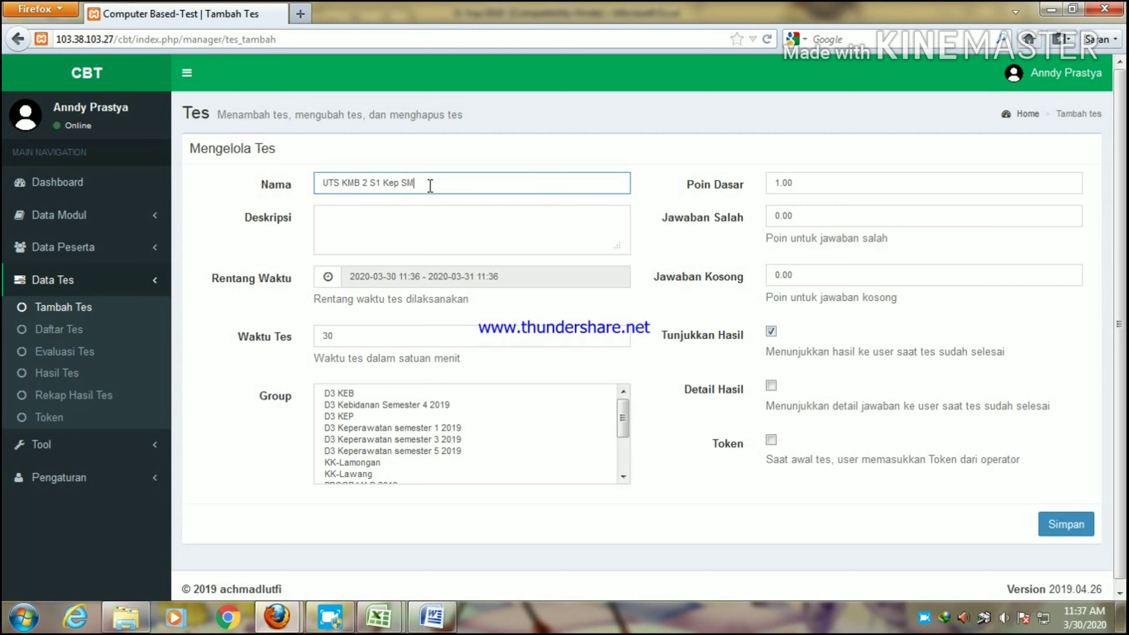
pyautogui.write('T 4 2020')
pyautogui.click(321, 214)
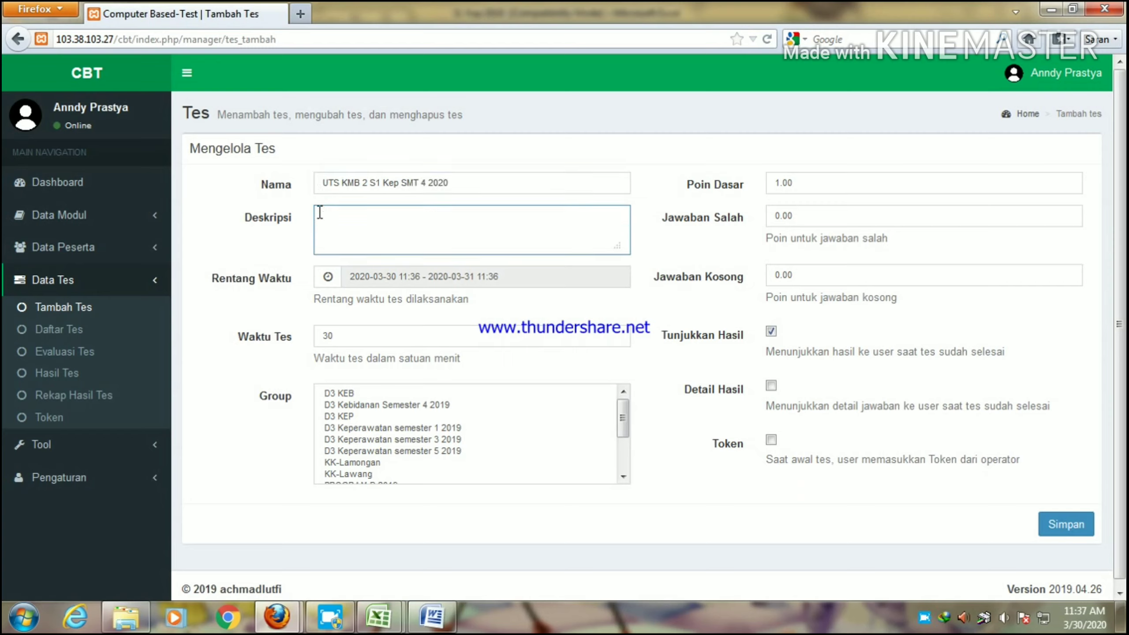
pyautogui.write('Ujian Tengah Semester')
pyautogui.click(390, 277)
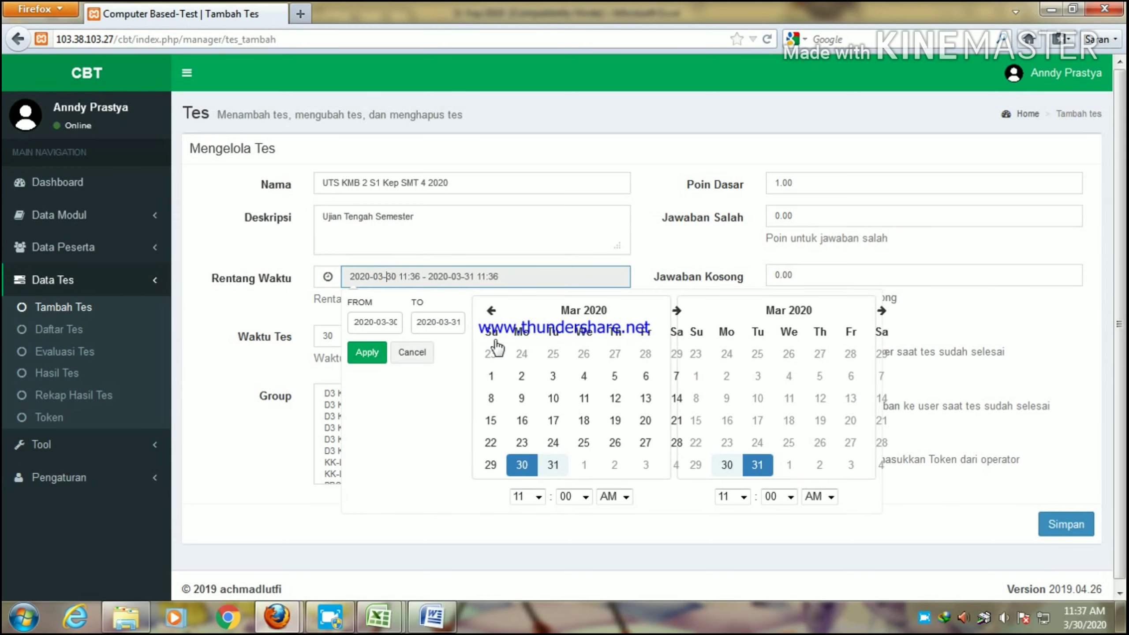
pyautogui.click(585, 467)
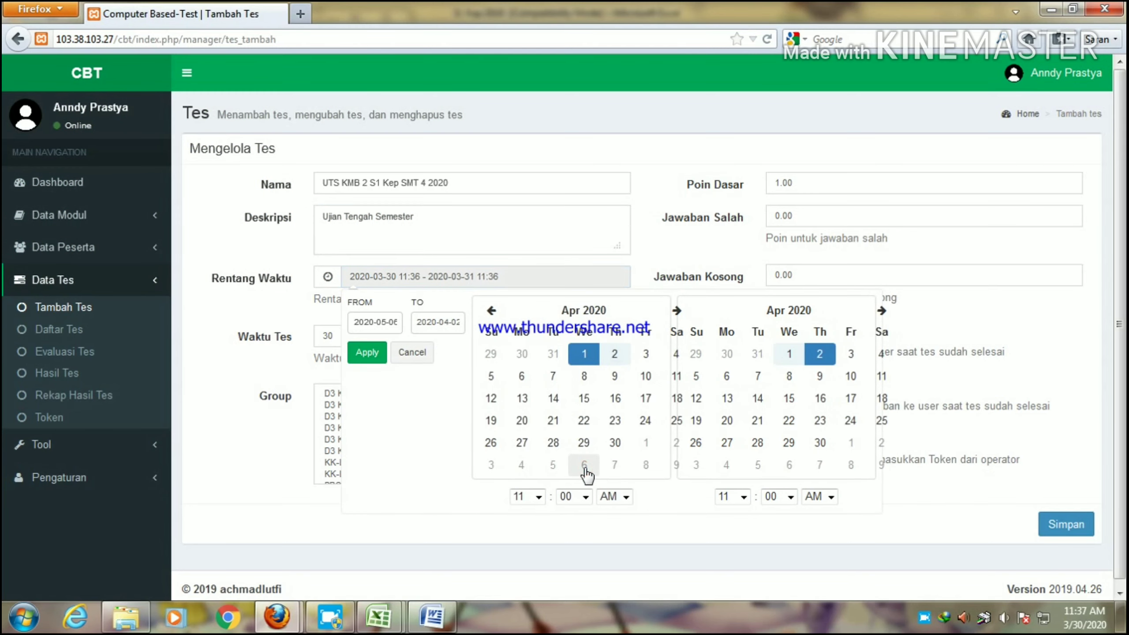
pyautogui.click(794, 353)
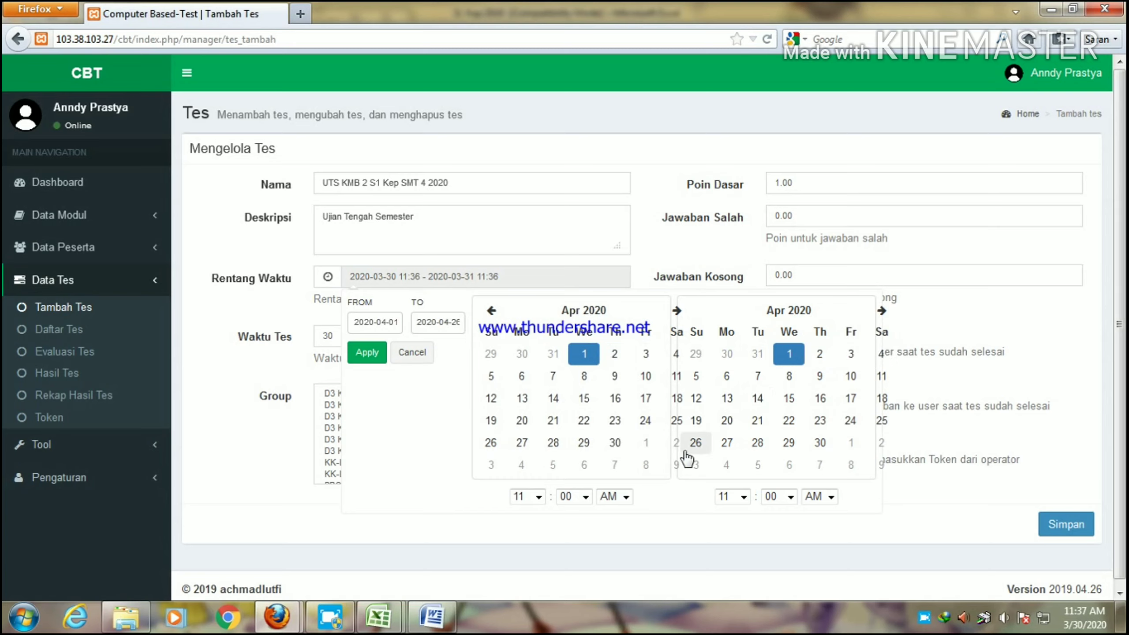
pyautogui.click(539, 496)
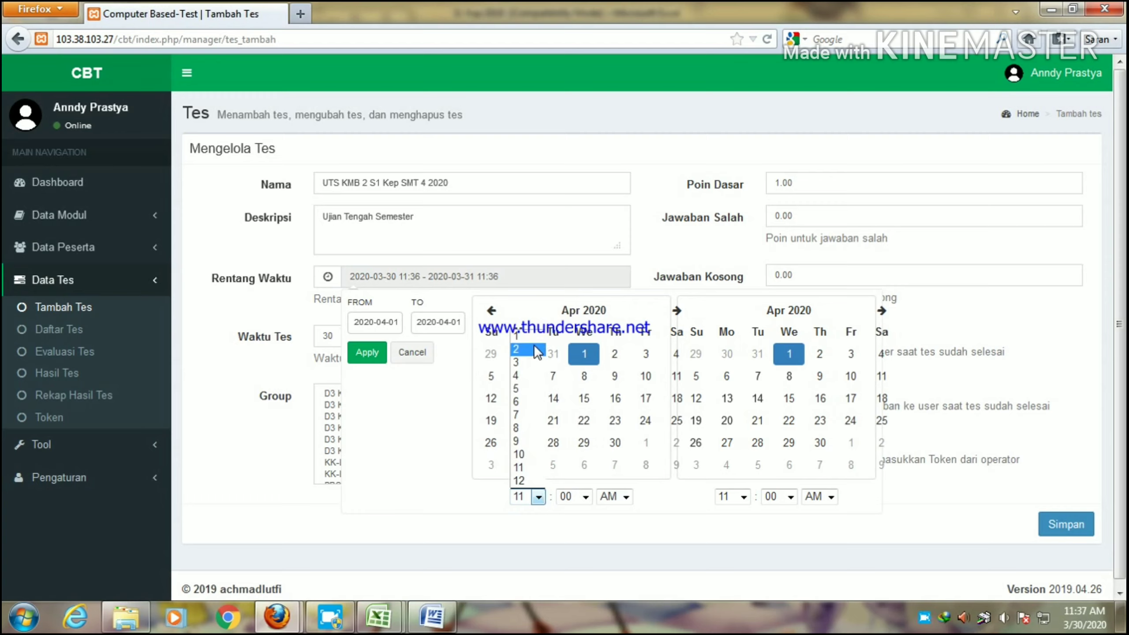
pyautogui.click(523, 440)
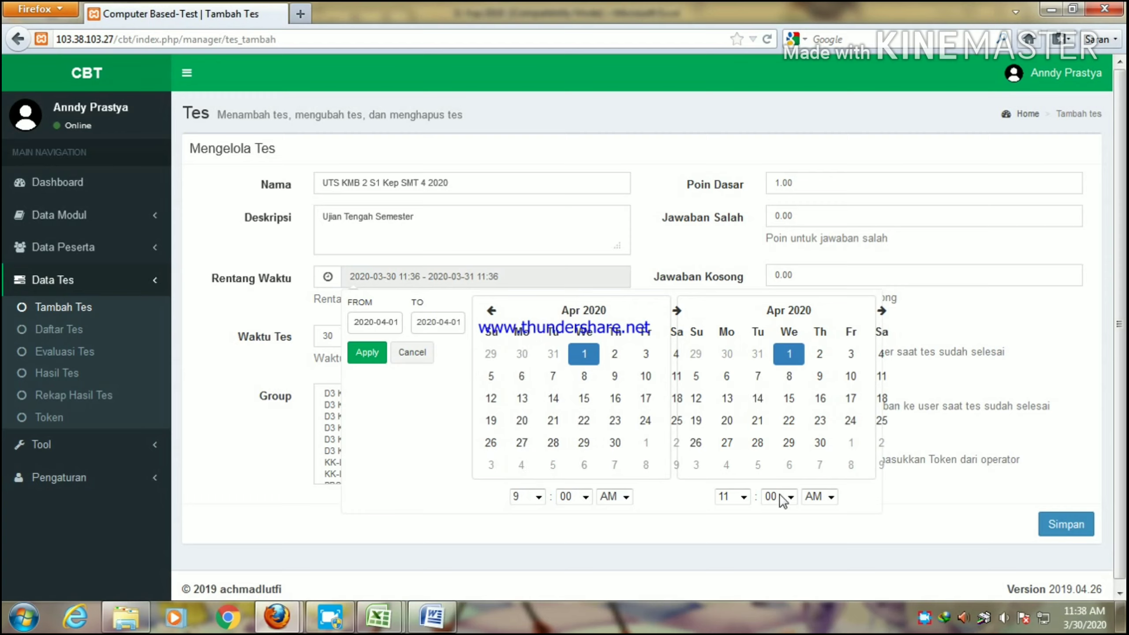
pyautogui.click(743, 496)
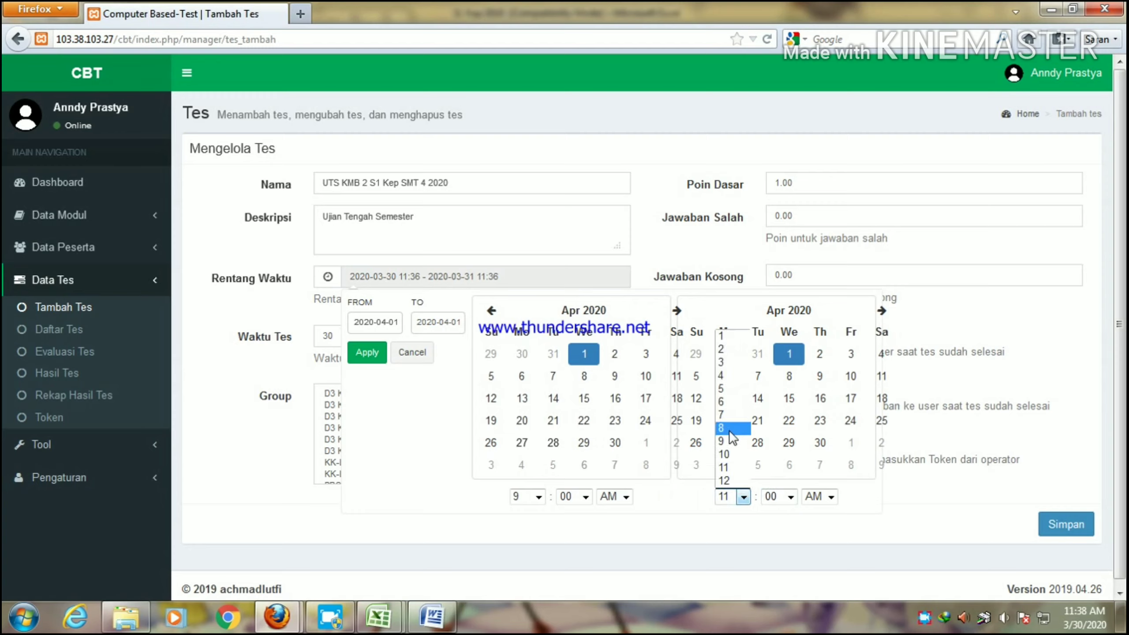
pyautogui.click(722, 454)
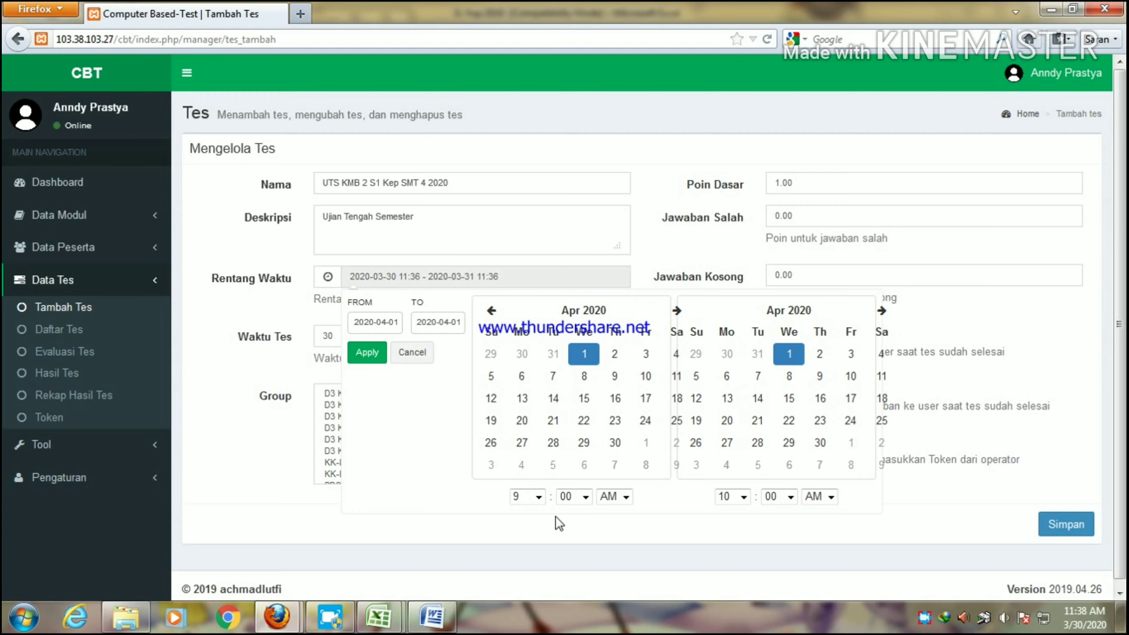
pyautogui.click(370, 351)
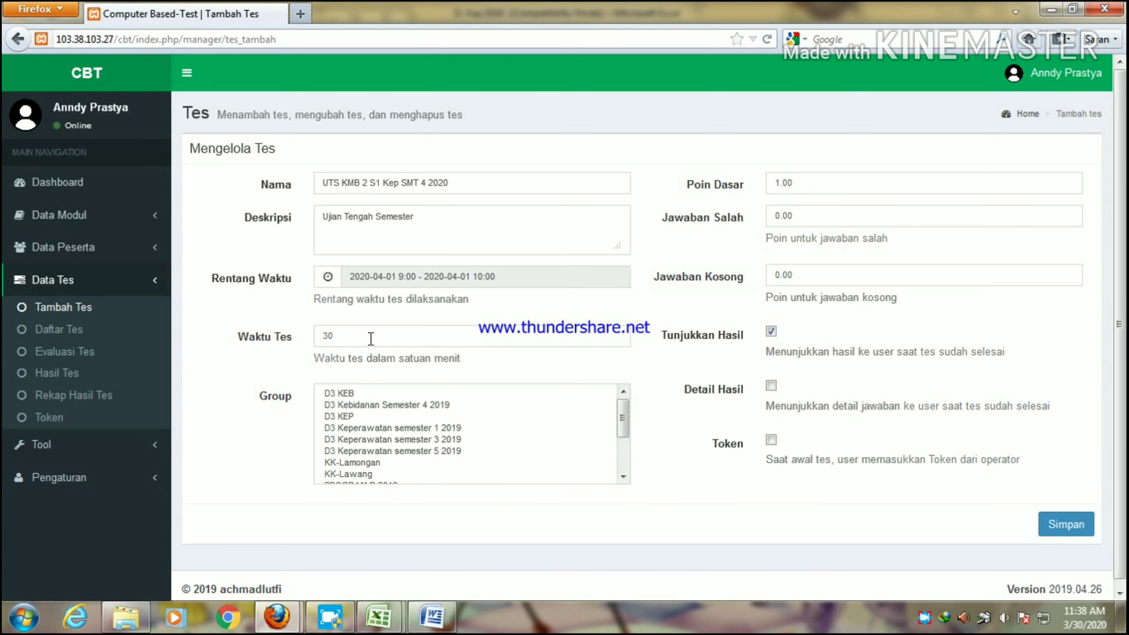
# Set the test duration (Waktu Tes) to 60 minutes.
pyautogui.doubleClick(369, 334)
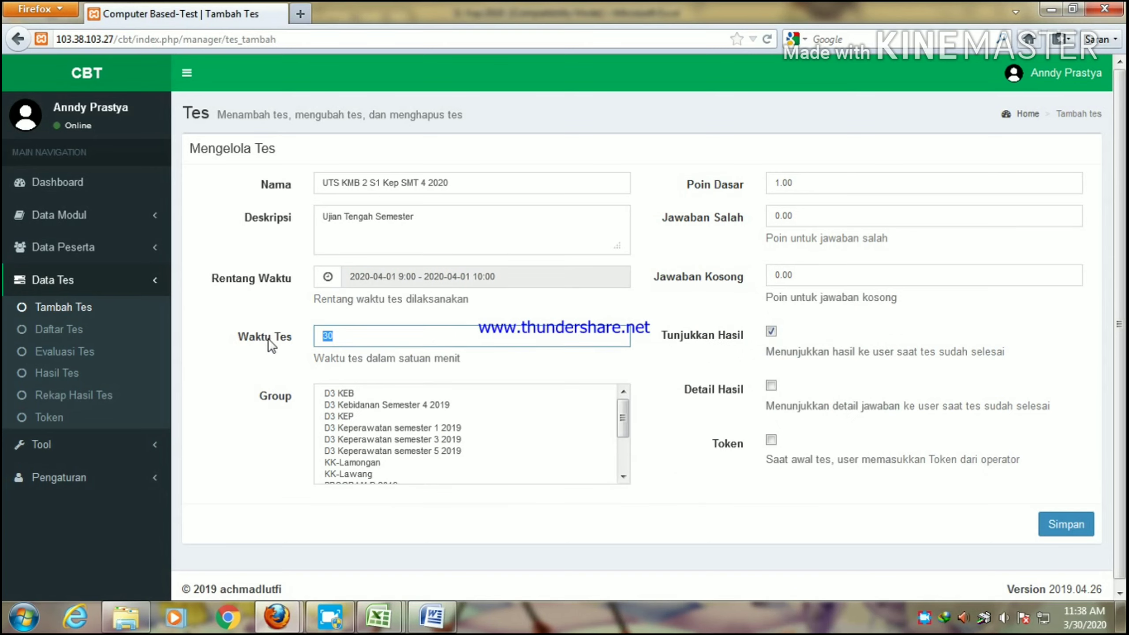
pyautogui.write('60')
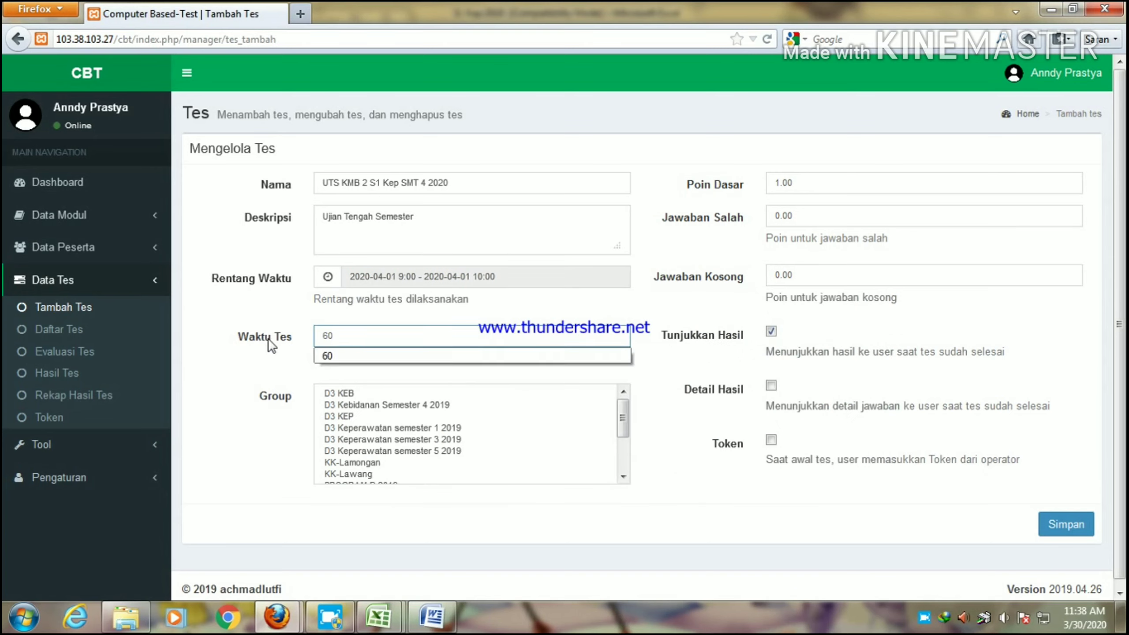
pyautogui.click(370, 357)
# Assign the test to group S1 Kep Smt IV 2018 with the Token requirement enabled, and save it.
pyautogui.click(409, 446)
pyautogui.scroll(-2, 410, 447)
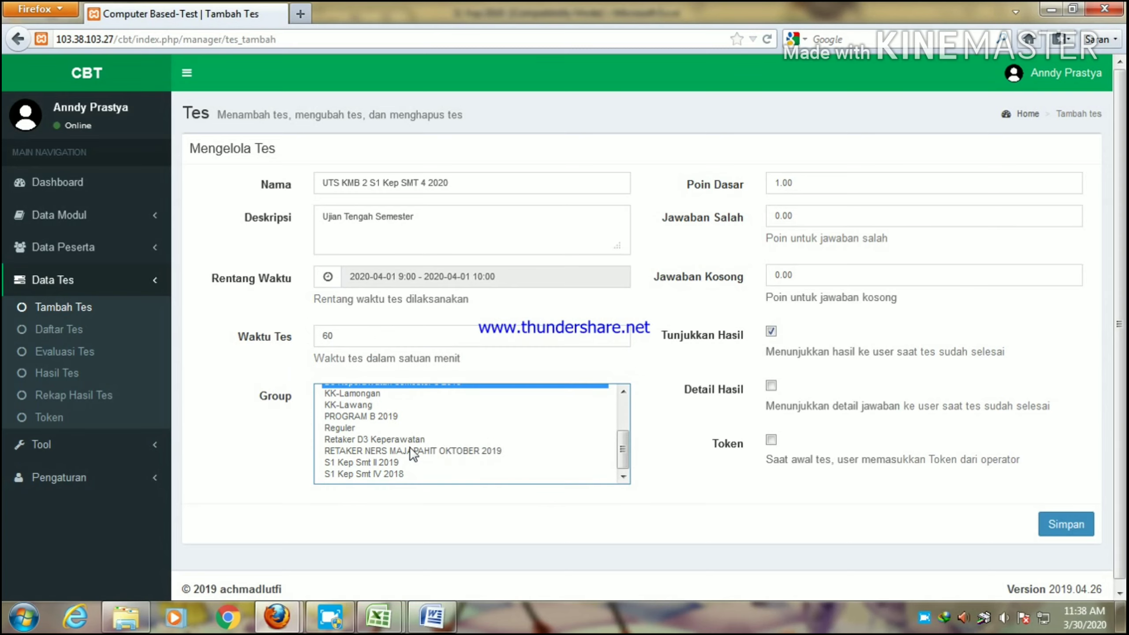
pyautogui.click(383, 474)
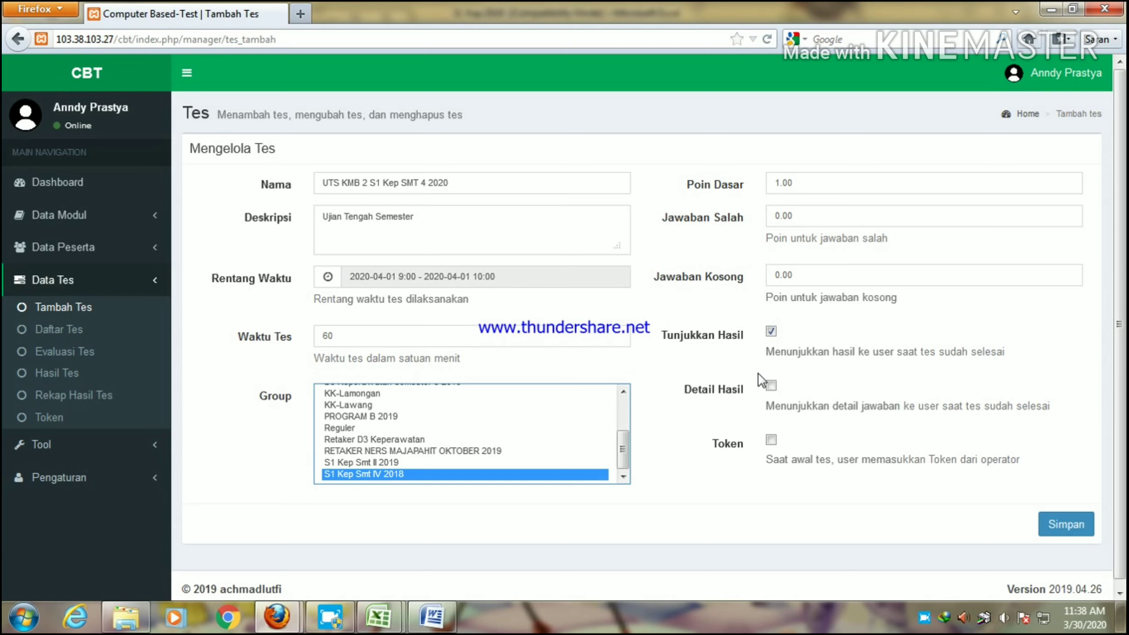
pyautogui.click(772, 440)
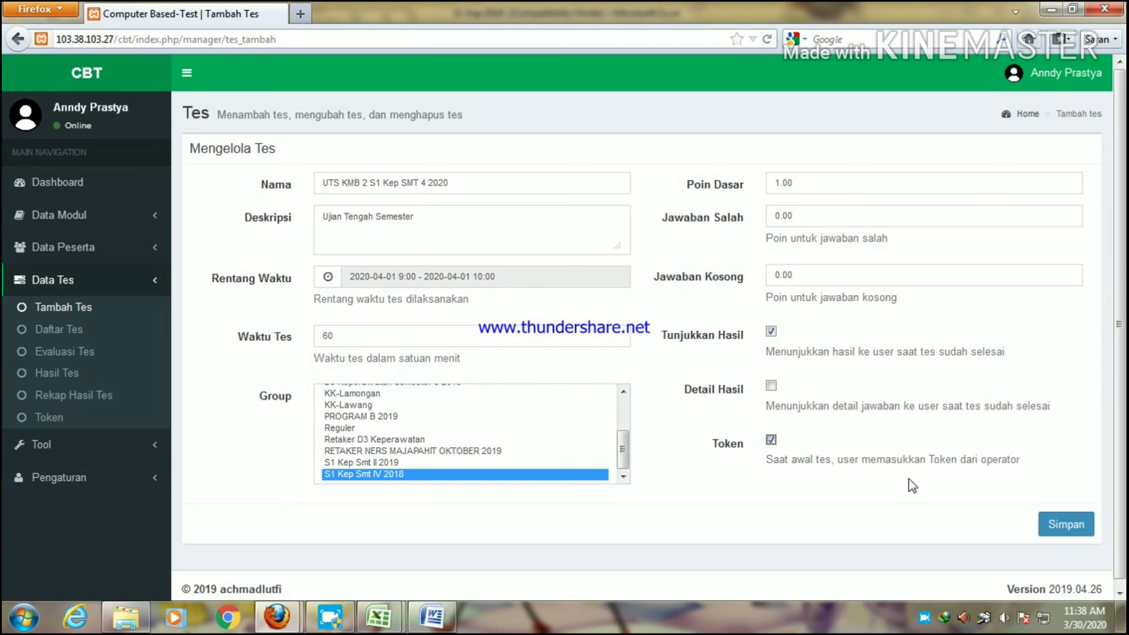
pyautogui.click(1047, 530)
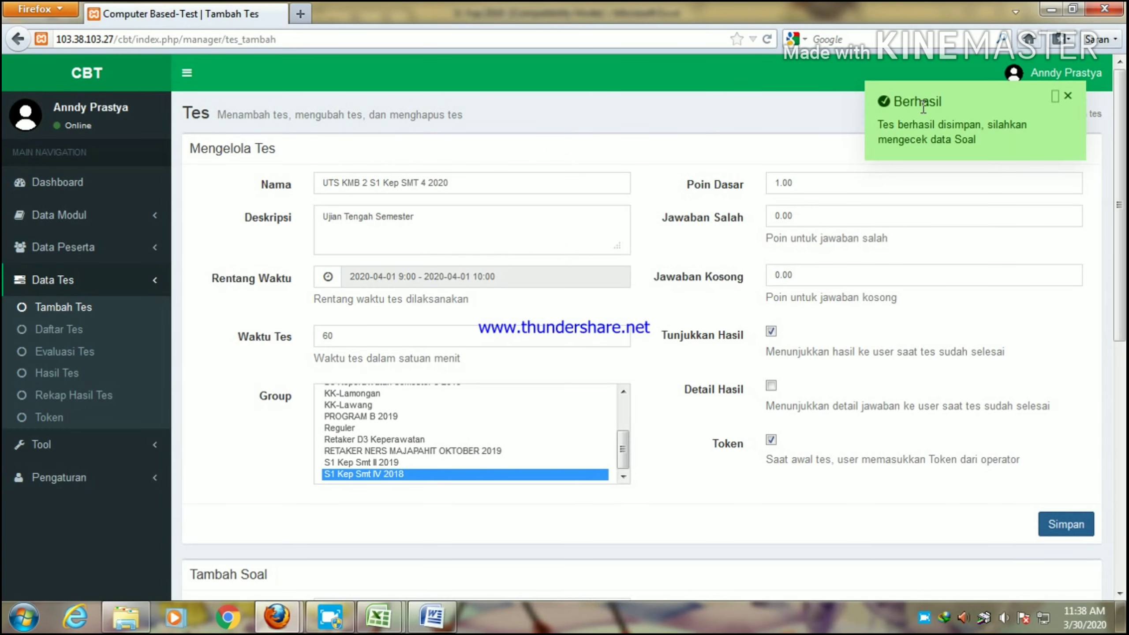
# In the Tambah Soal section, choose UTS KMB 2 S1 Kep 2020 as the question topic.
pyautogui.scroll(-8, 607, 356)
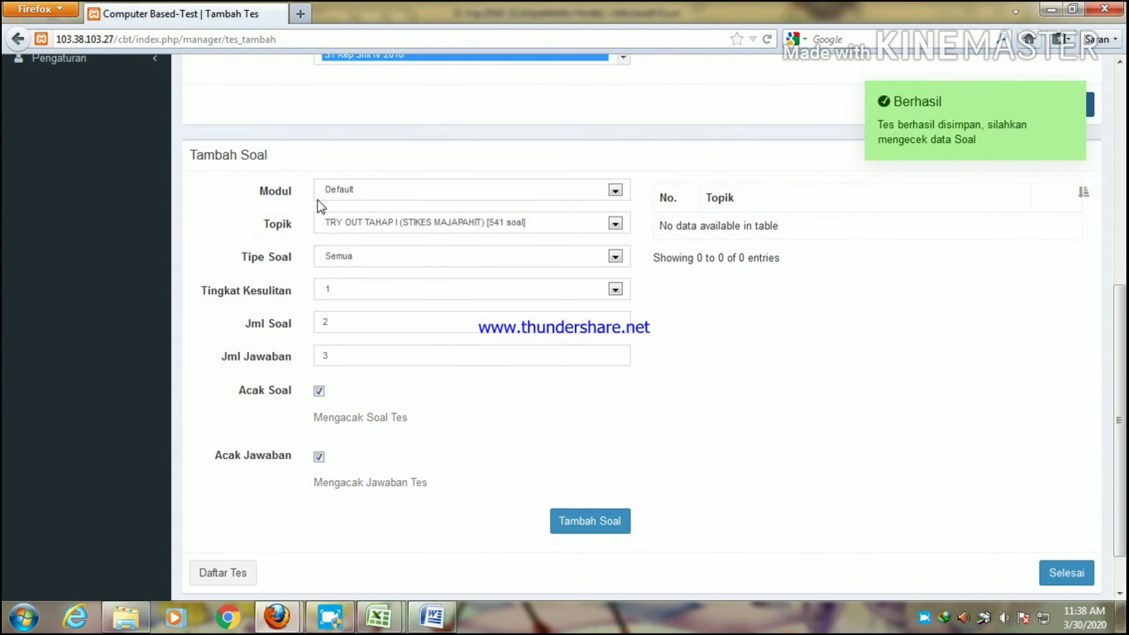
pyautogui.click(458, 225)
pyautogui.scroll(-2, 456, 221)
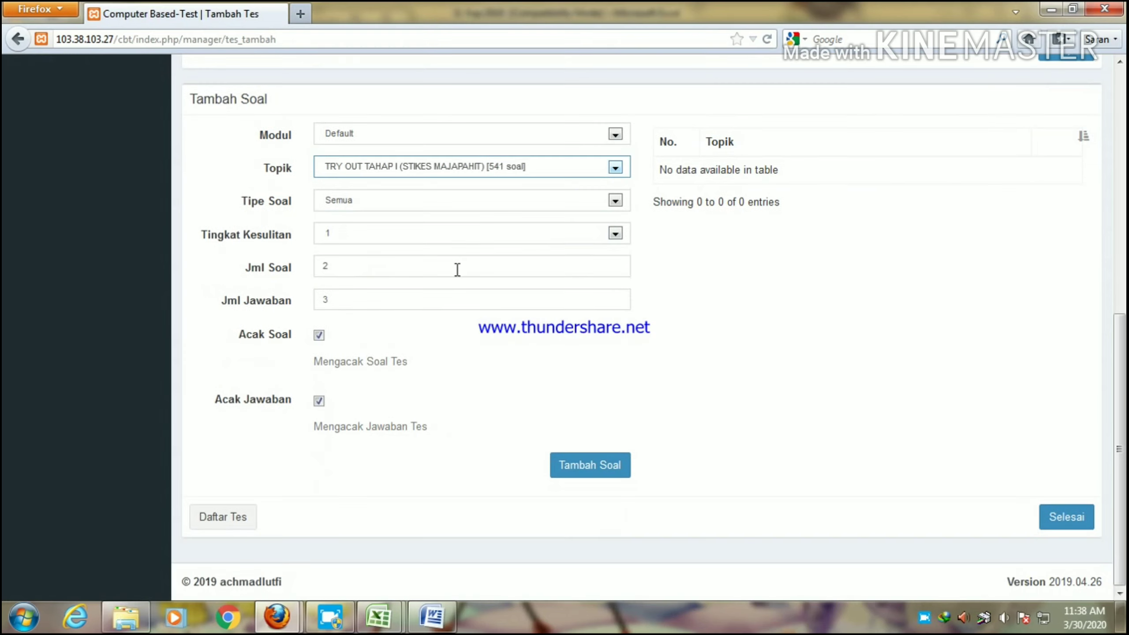
pyautogui.click(453, 170)
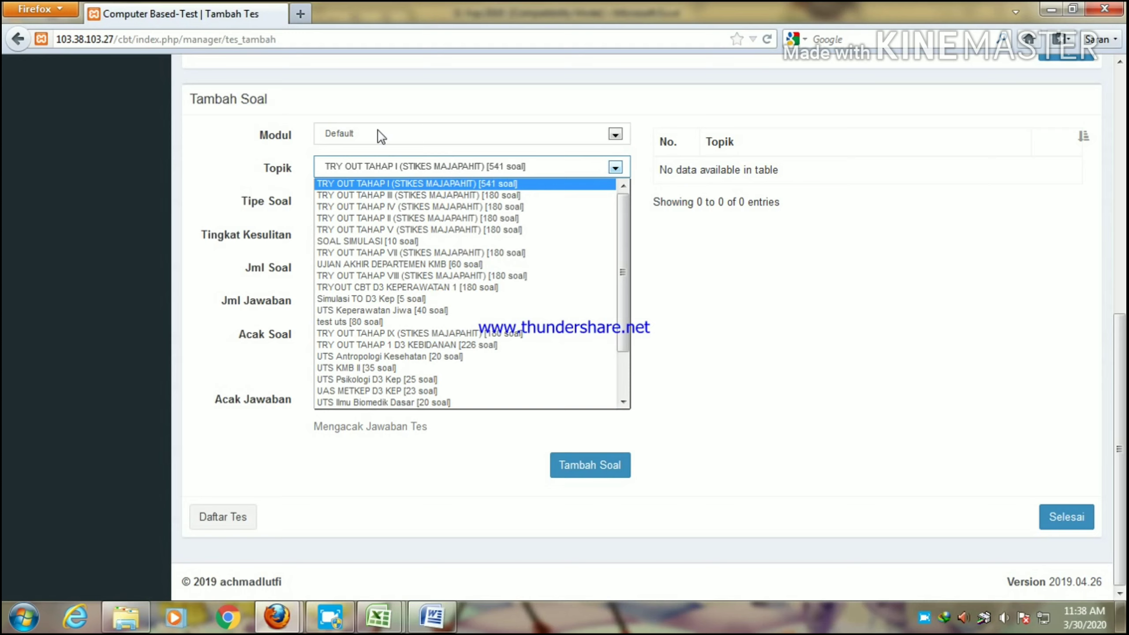
pyautogui.scroll(-2, 445, 267)
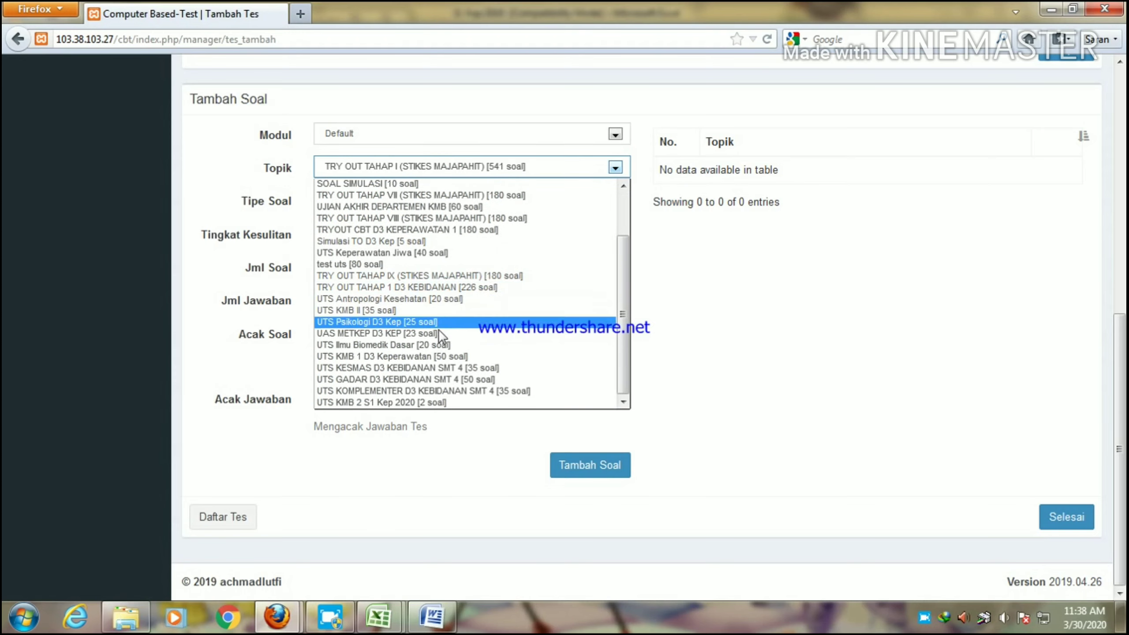
pyautogui.click(423, 403)
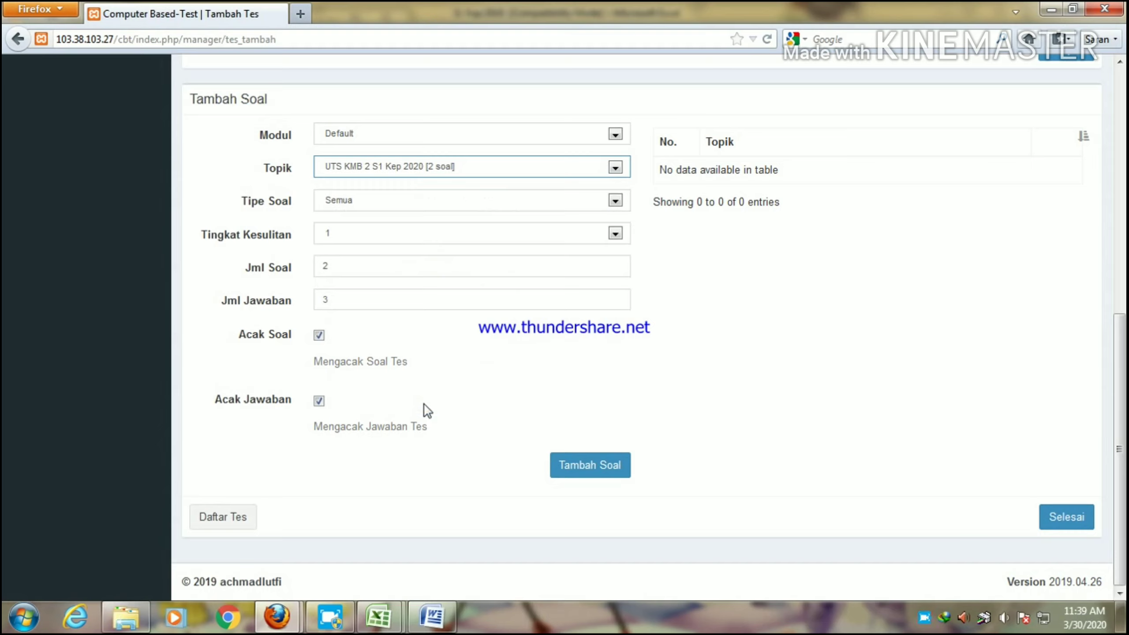
# Set the question type to Pilihan Ganda and the difficulty level to 1.
pyautogui.click(366, 204)
pyautogui.click(365, 226)
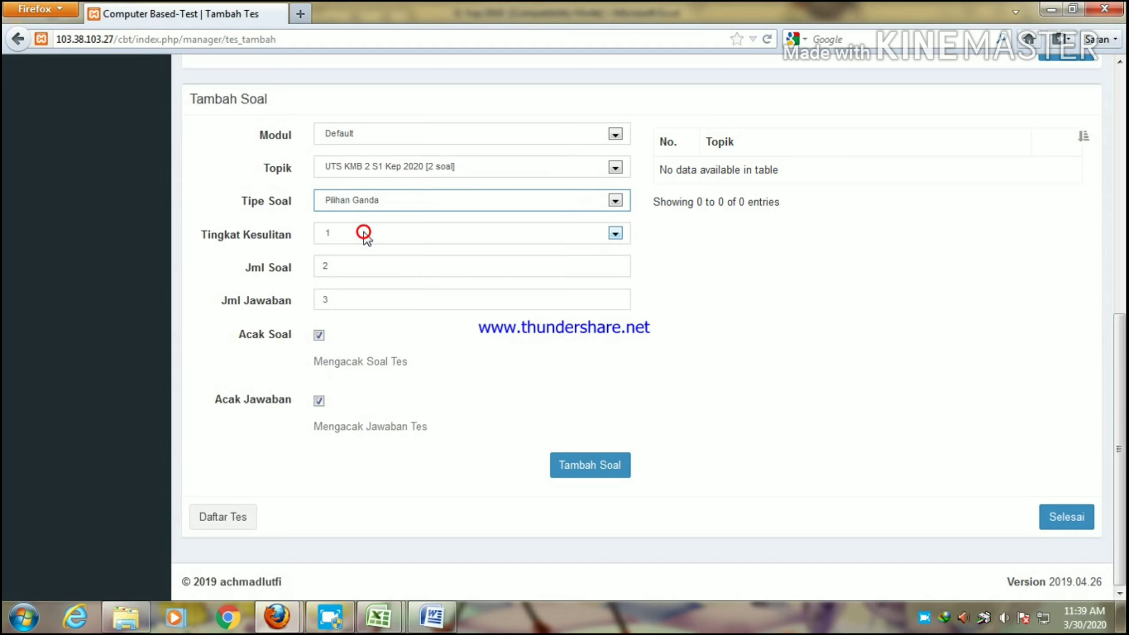
pyautogui.click(363, 233)
pyautogui.click(364, 233)
pyautogui.click(364, 233)
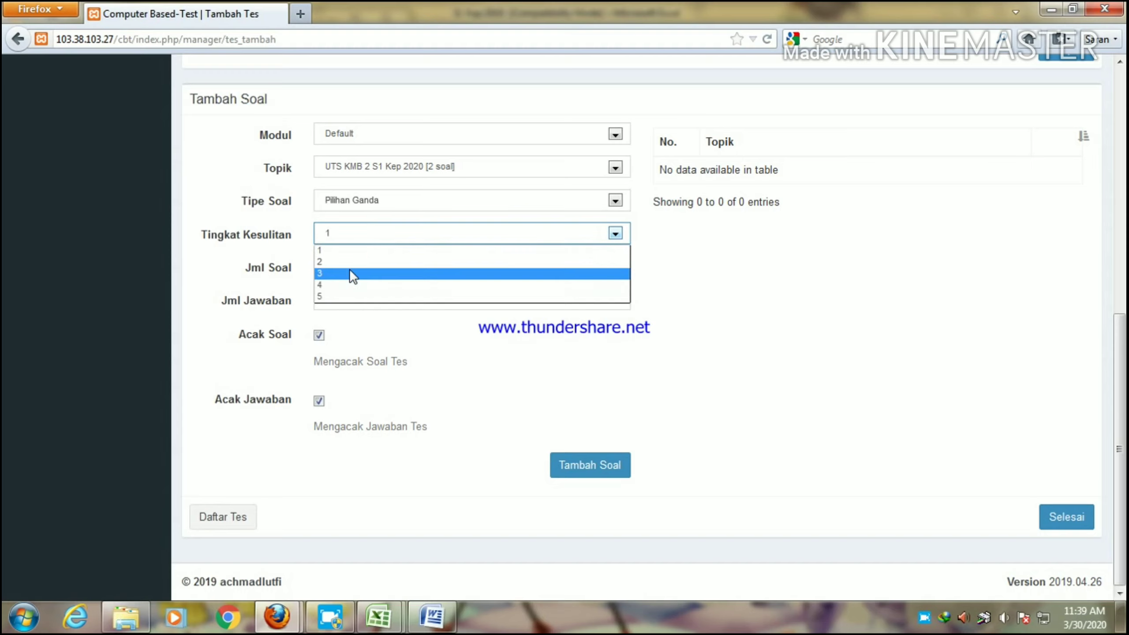
pyautogui.click(342, 250)
# Set the number of answers (Jml Jawaban) to 5, then add the questions to the test and finish it.
pyautogui.moveTo(343, 263); pyautogui.dragTo(310, 265)
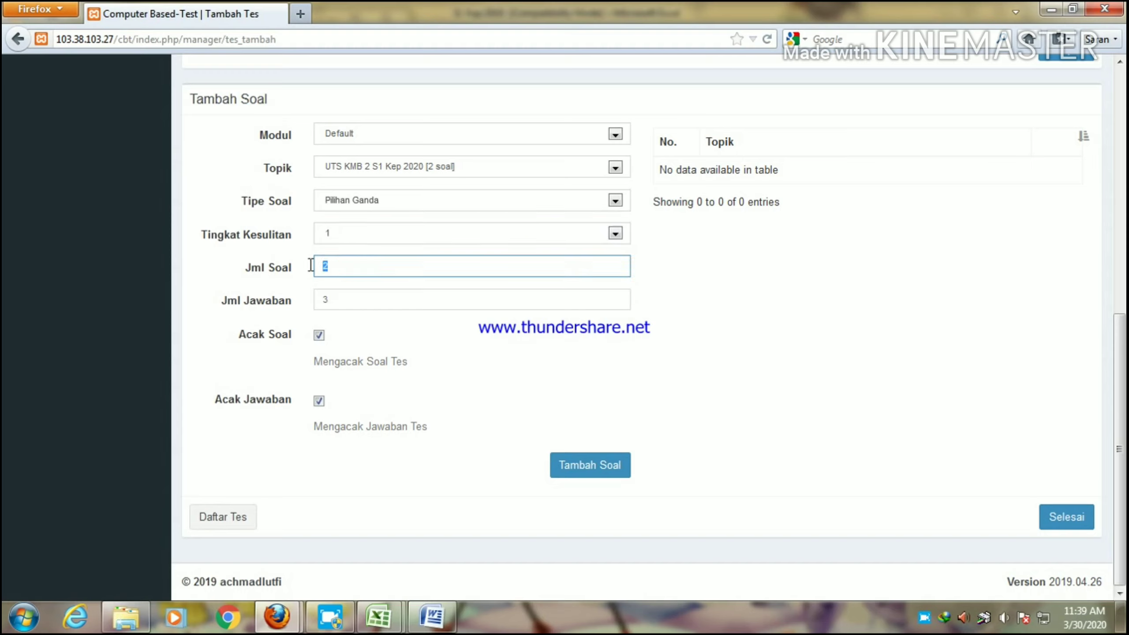
pyautogui.click(346, 296)
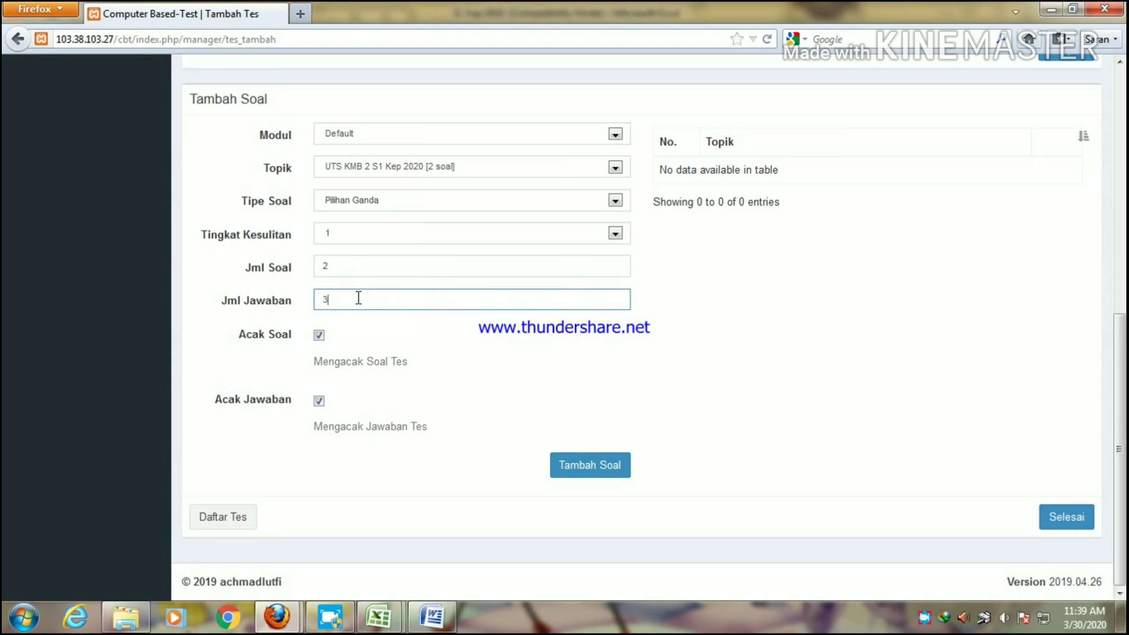
pyautogui.press('BackSpace')
pyautogui.write('5')
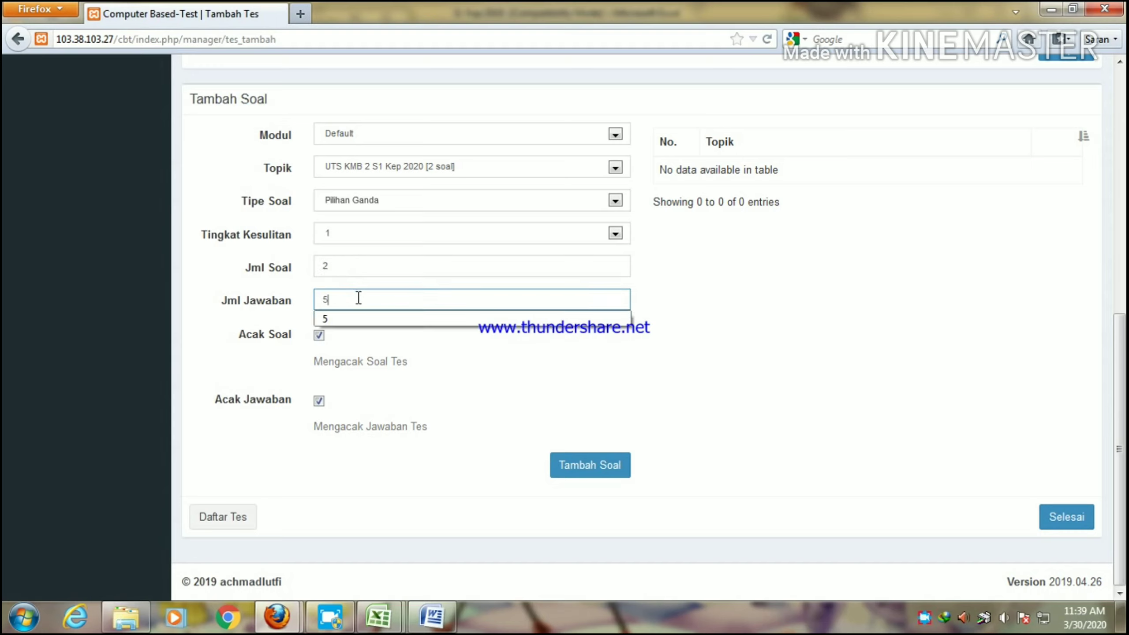
pyautogui.click(352, 319)
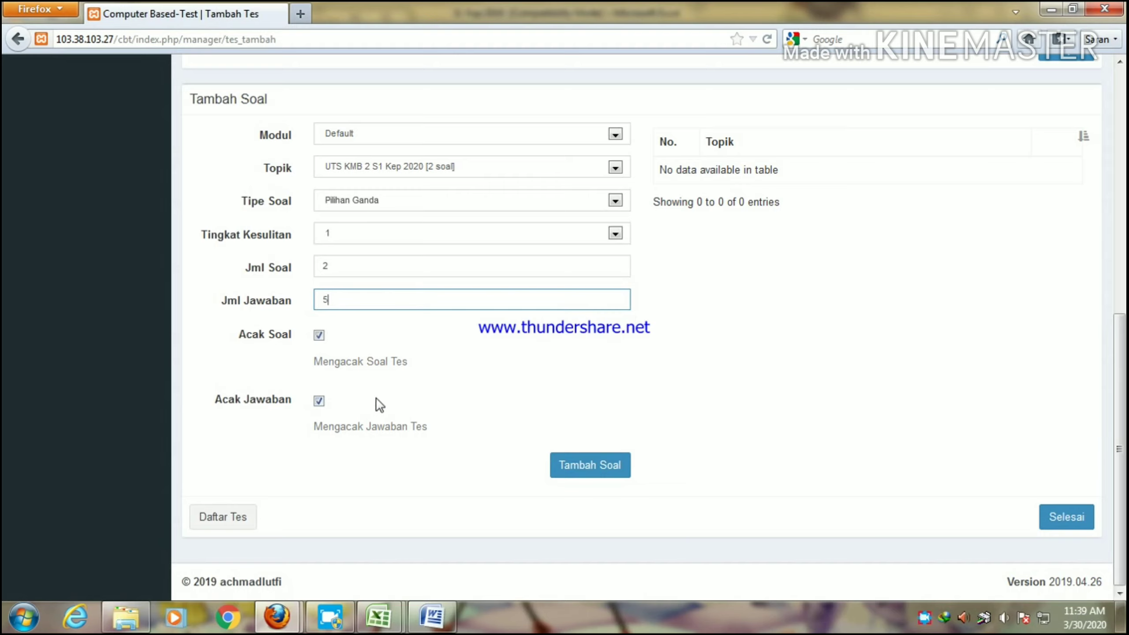
pyautogui.click(618, 467)
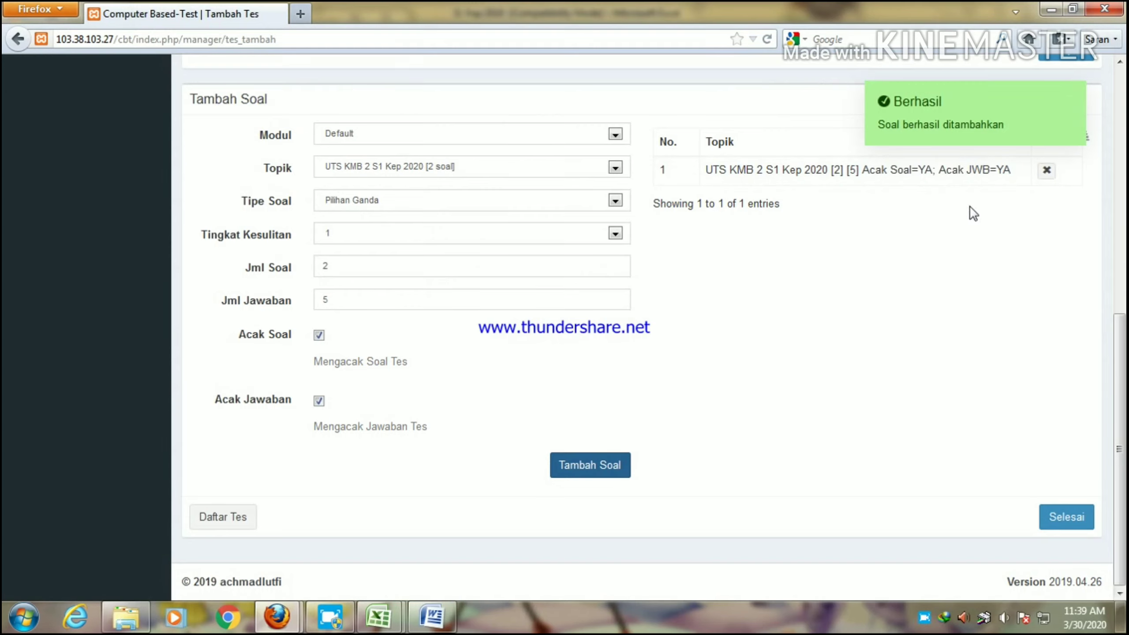
pyautogui.click(1071, 522)
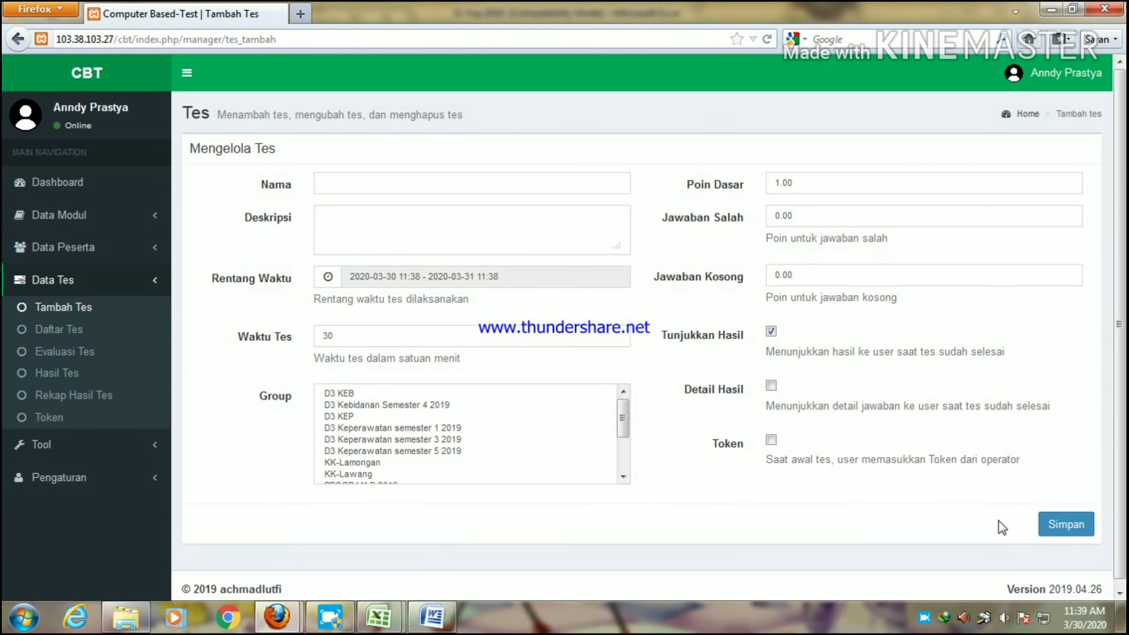
# Visit the test list and test results pages, and look through the tests offered in the results filter.
pyautogui.click(52, 332)
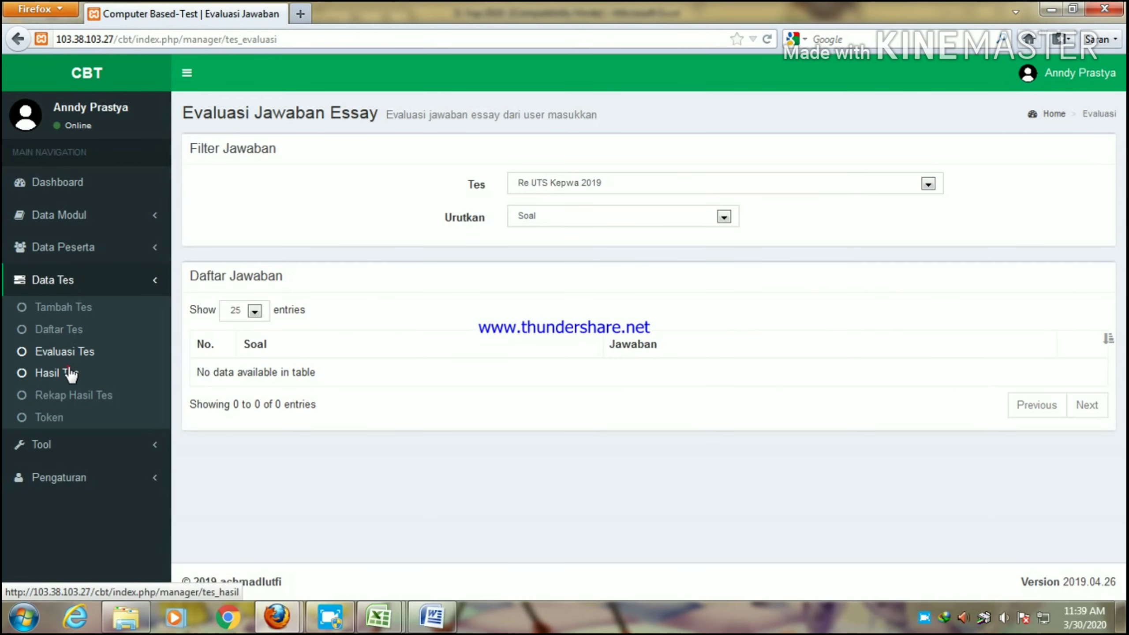
pyautogui.click(58, 370)
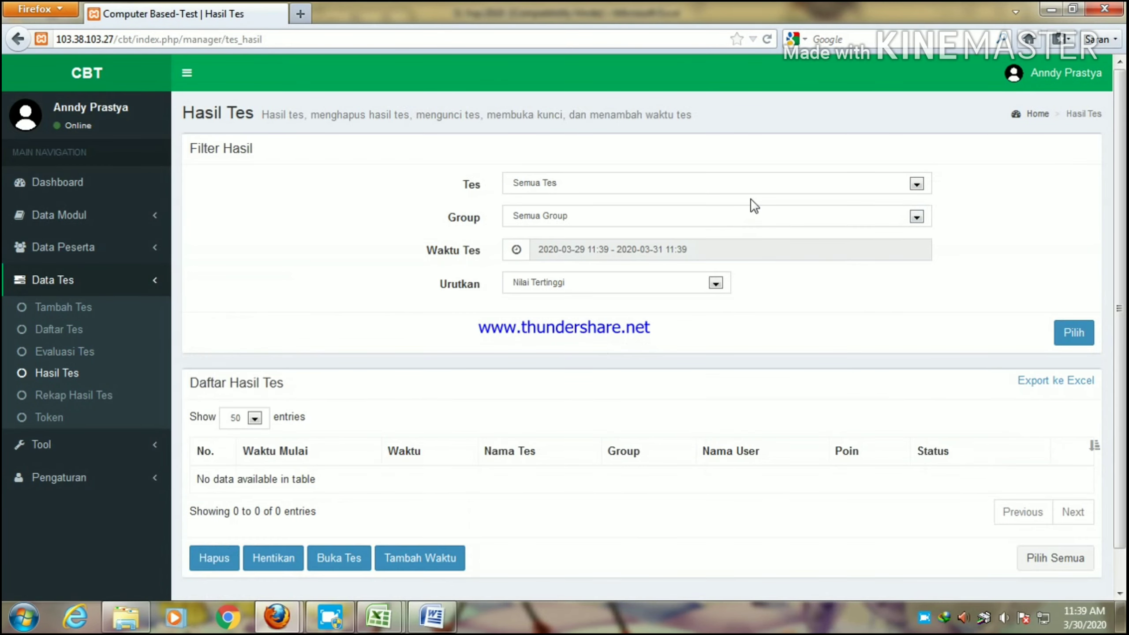
pyautogui.click(727, 190)
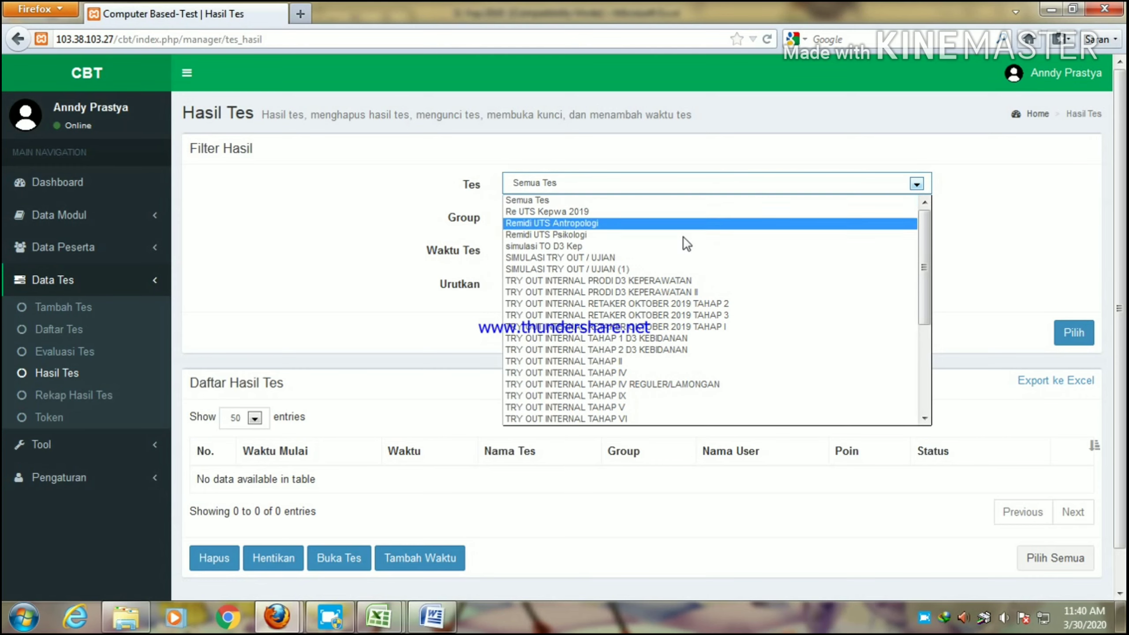
pyautogui.scroll(-5, 658, 296)
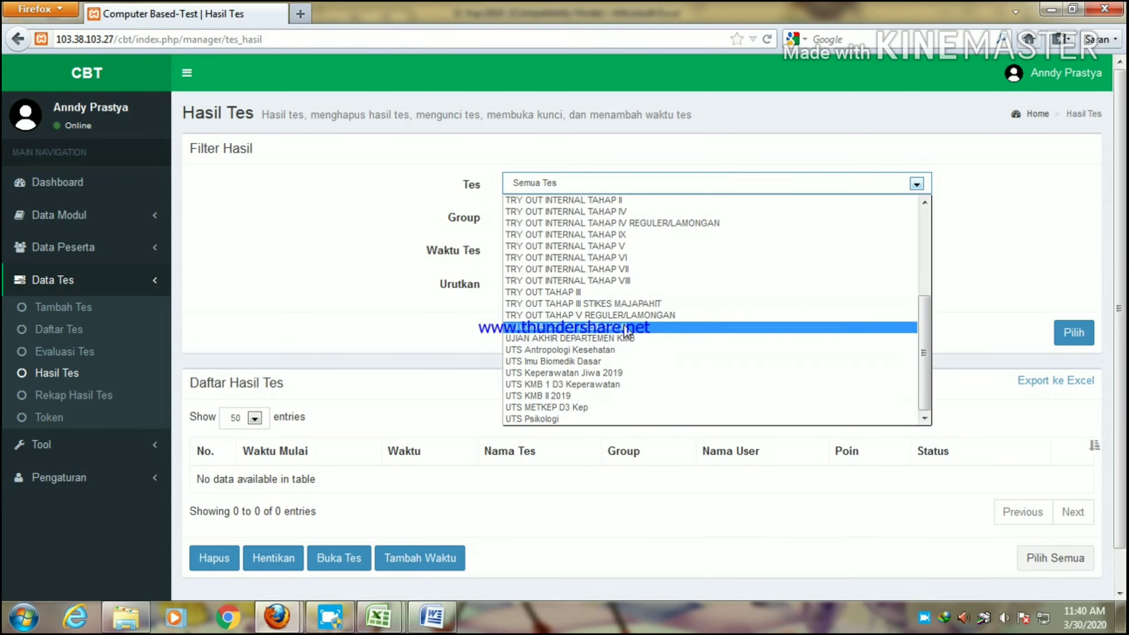
pyautogui.scroll(2, 622, 214)
pyautogui.scroll(3, 622, 214)
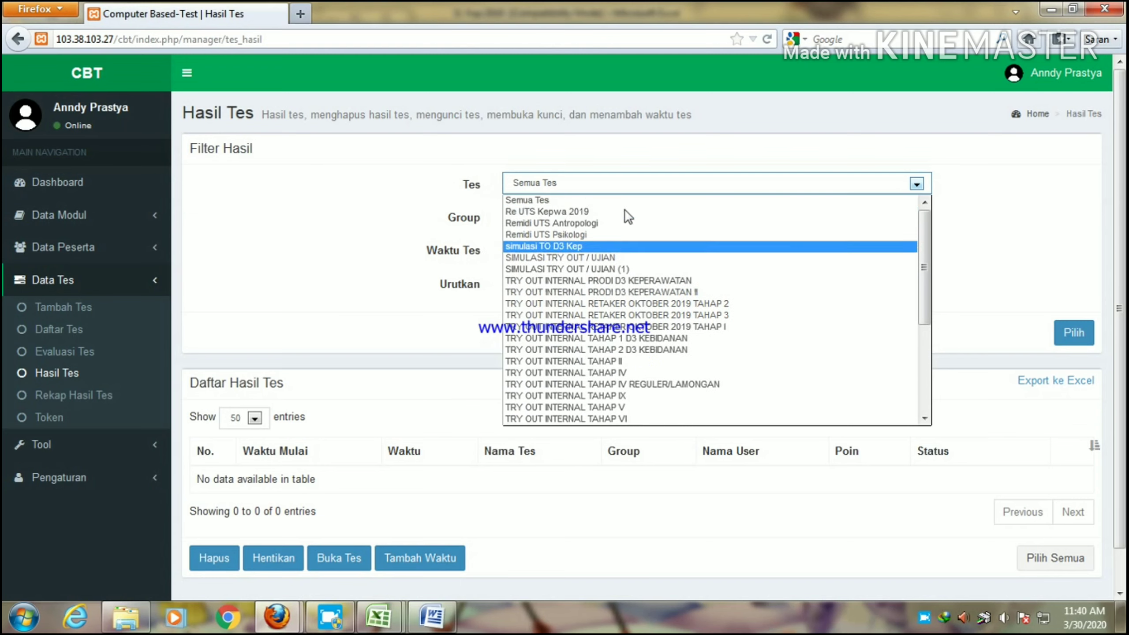
pyautogui.scroll(-5, 623, 256)
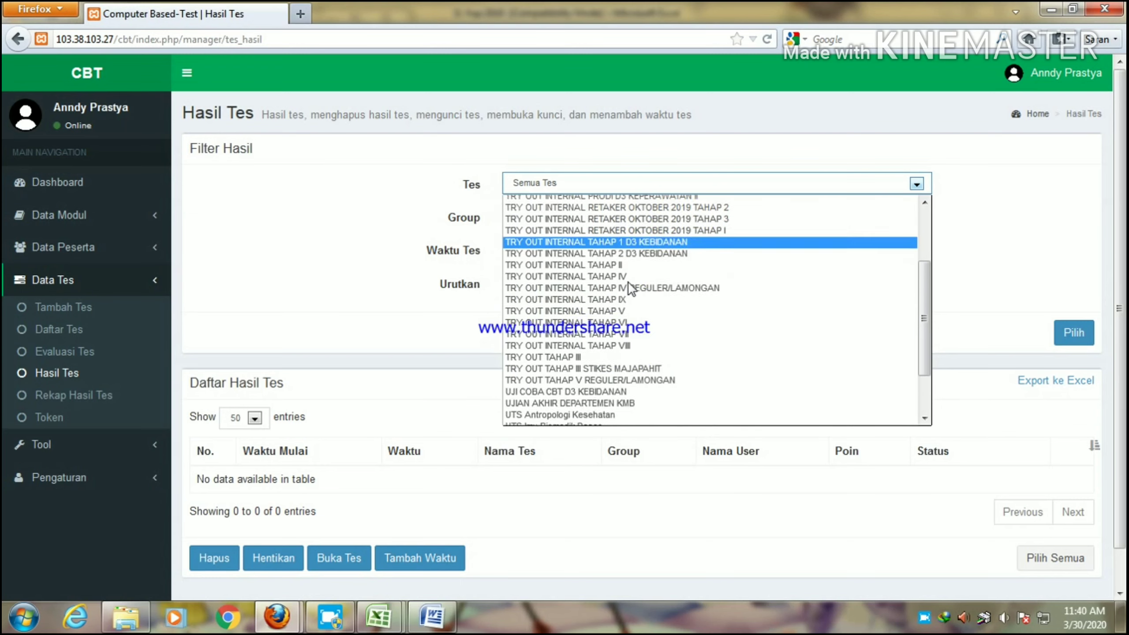
pyautogui.click(399, 327)
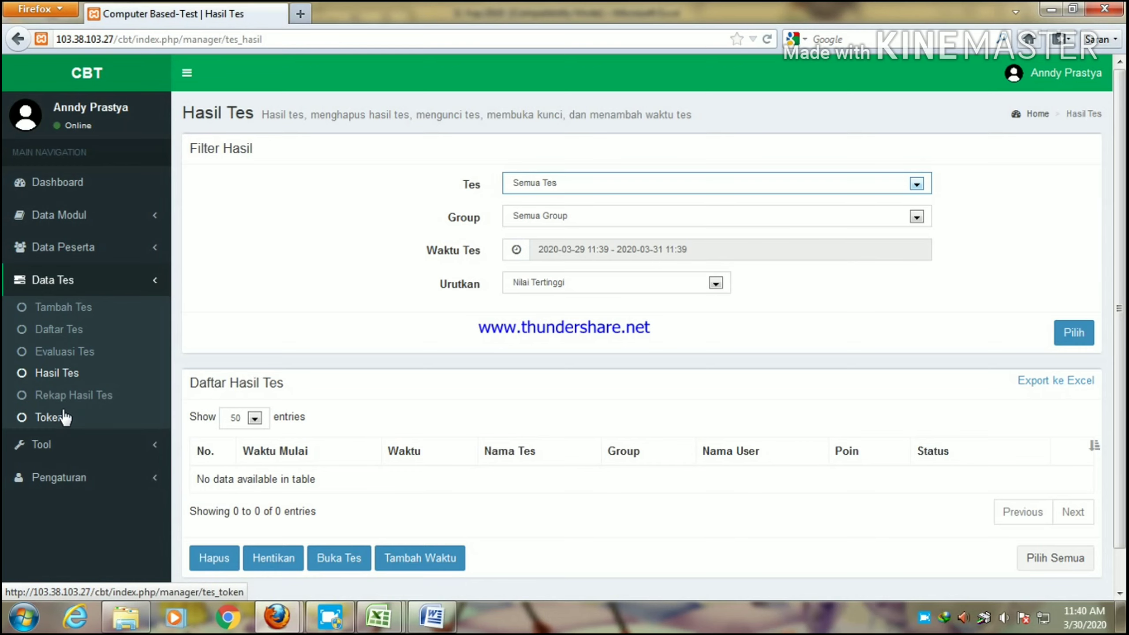
# Generate a test token with an active period of 1 Hari and review the list of generated tokens.
pyautogui.click(60, 421)
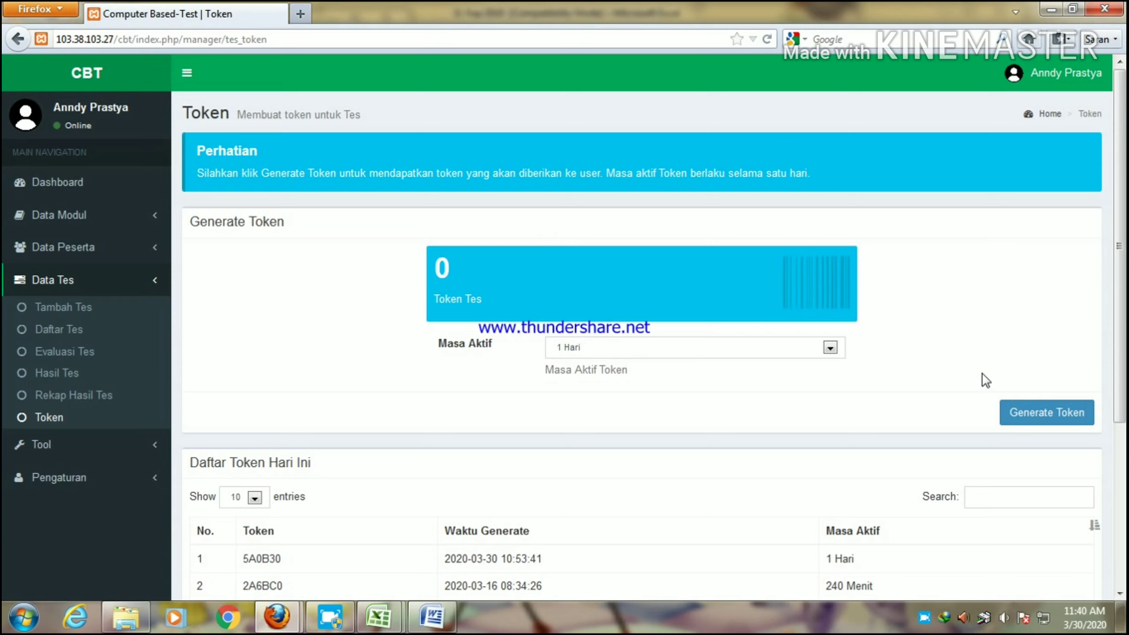
pyautogui.click(1069, 421)
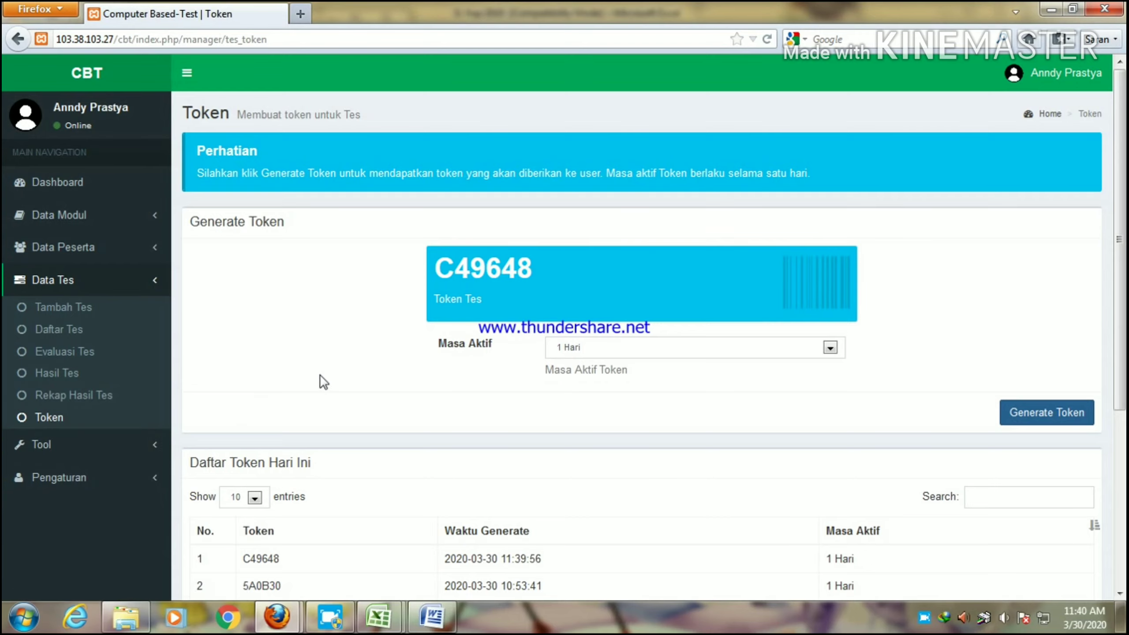
pyautogui.scroll(-2, 321, 381)
pyautogui.scroll(-4, 321, 377)
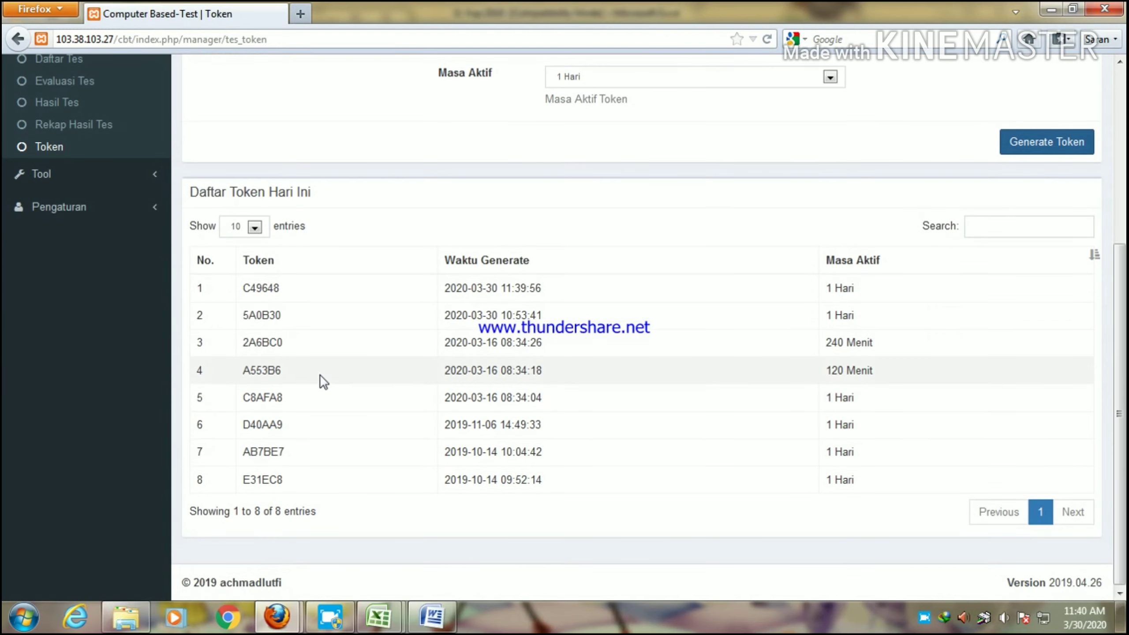
pyautogui.scroll(6, 321, 376)
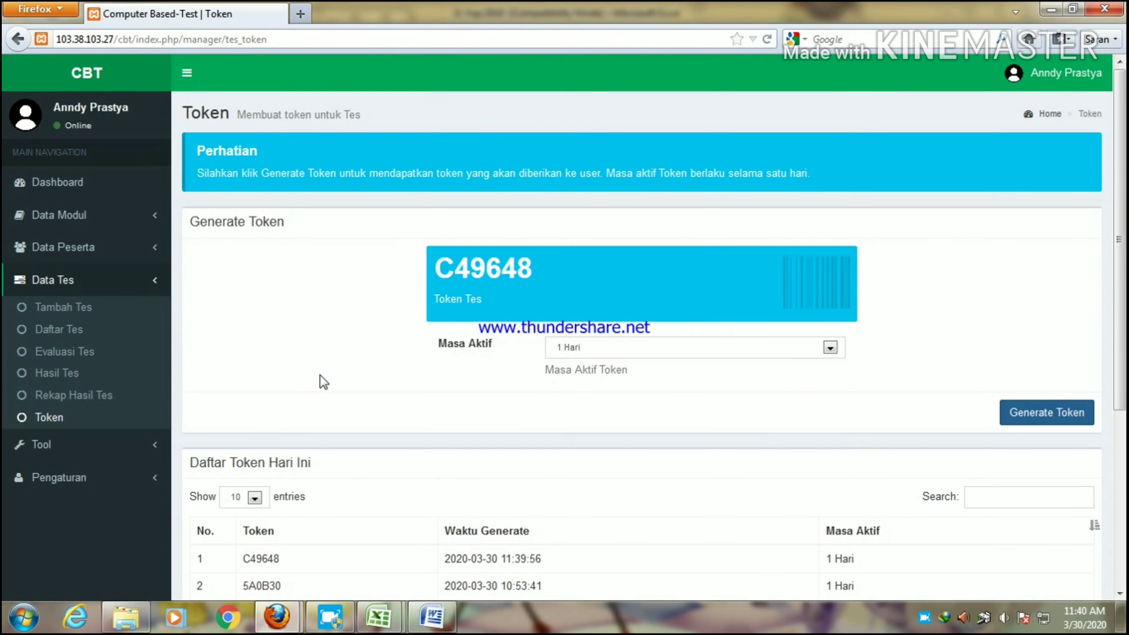